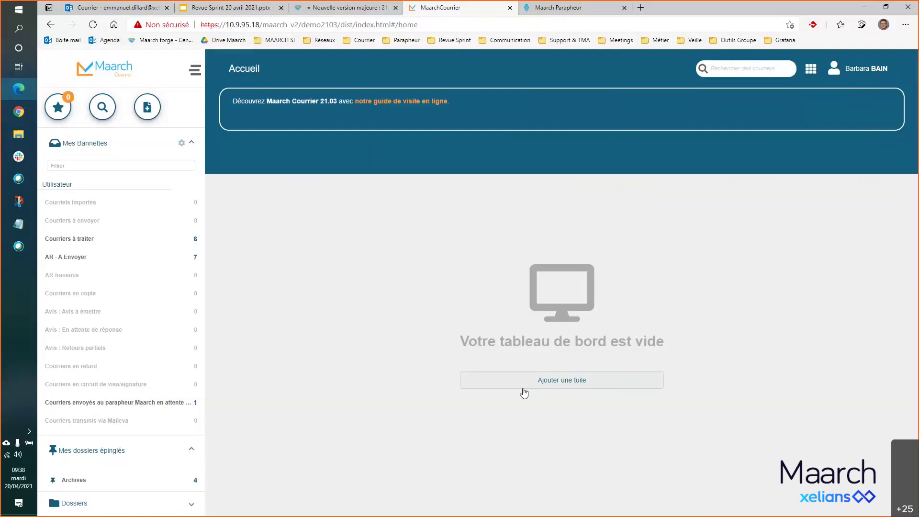
- Start adding a new tile to the empty home dashboard via 'Ajouter une tuile'
left_click(564, 384)
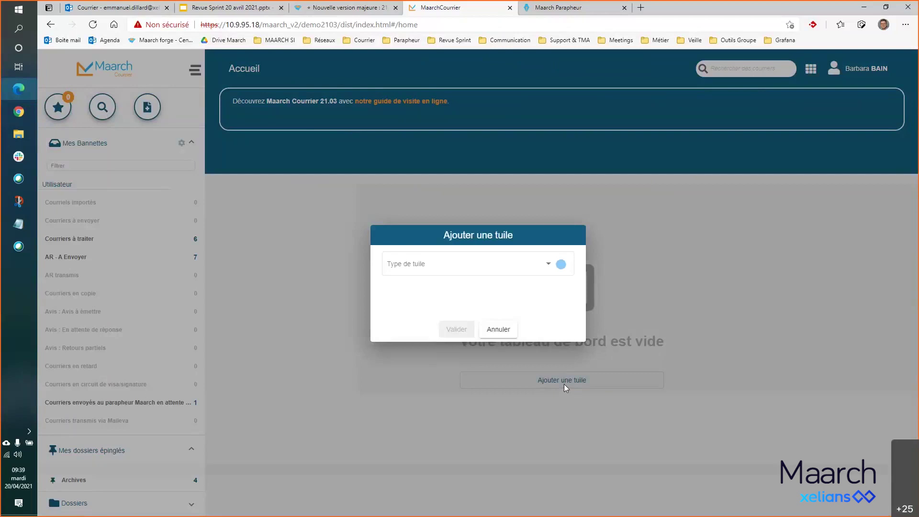
- Show the Type de tuile choices in the add-tile dialog
left_click(547, 268)
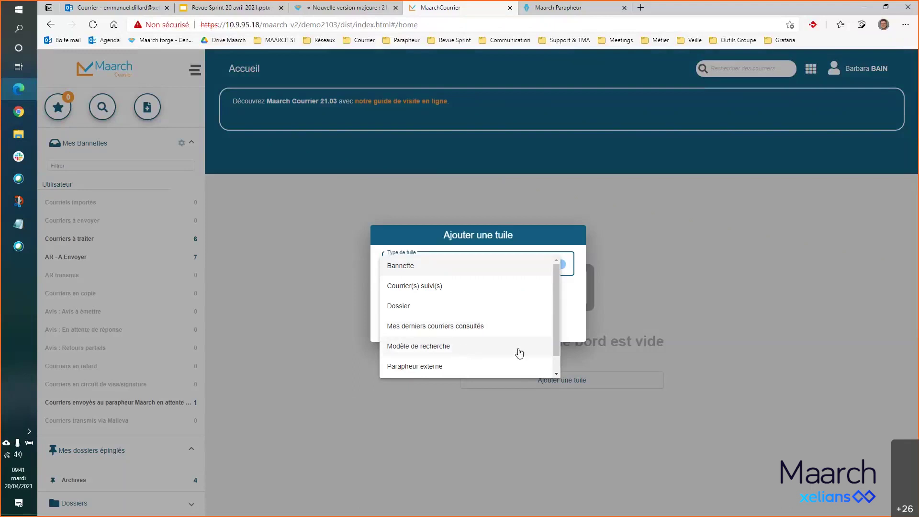
scroll(519, 353, "down", 1)
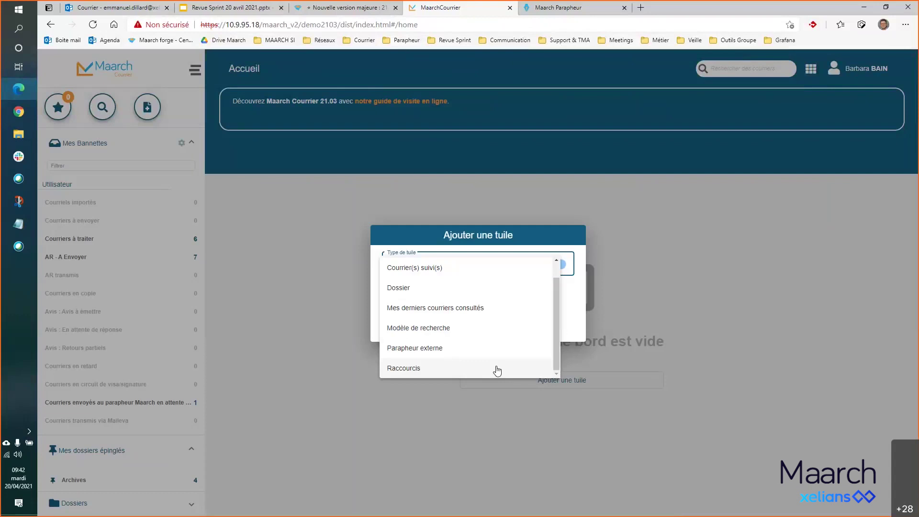
scroll(497, 370, "up", 1)
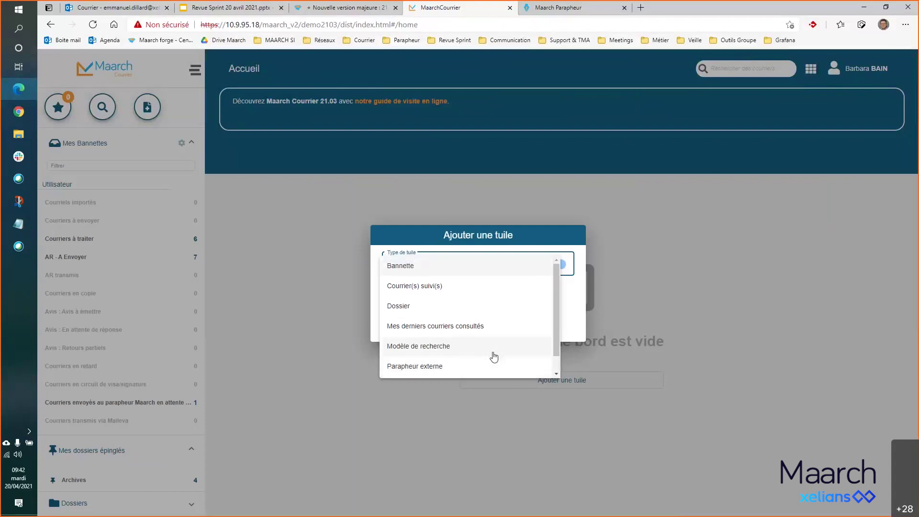
- Make the new tile a Bannette tile coloured salmon
left_click(469, 271)
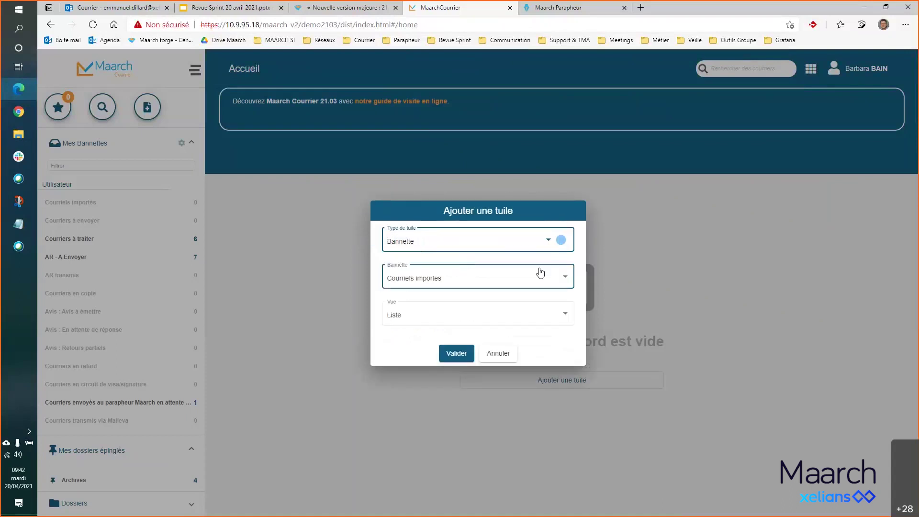
left_click(561, 242)
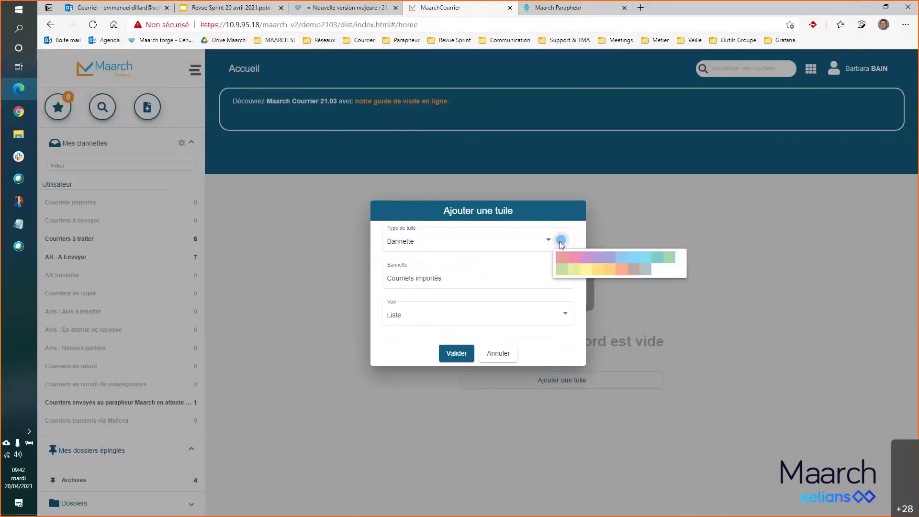
left_click(623, 271)
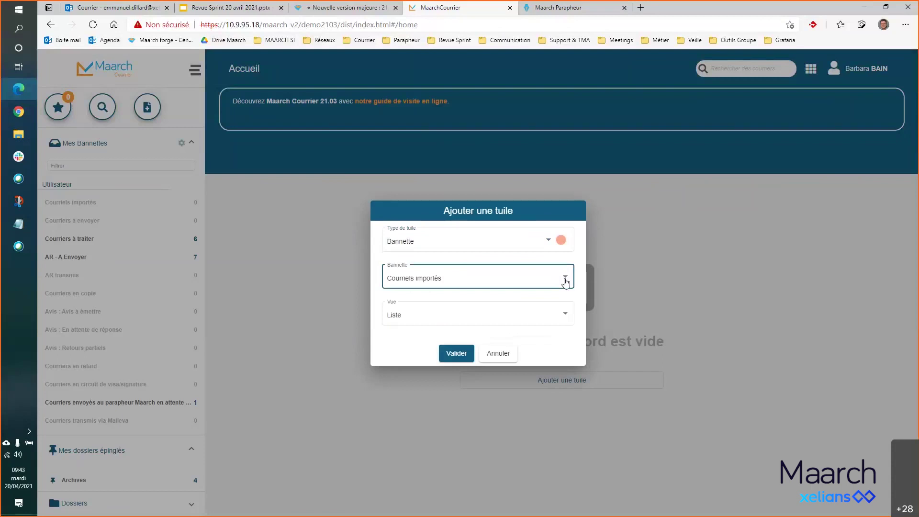
- Link the tile to the Courriers à traiter basket
left_click(565, 282)
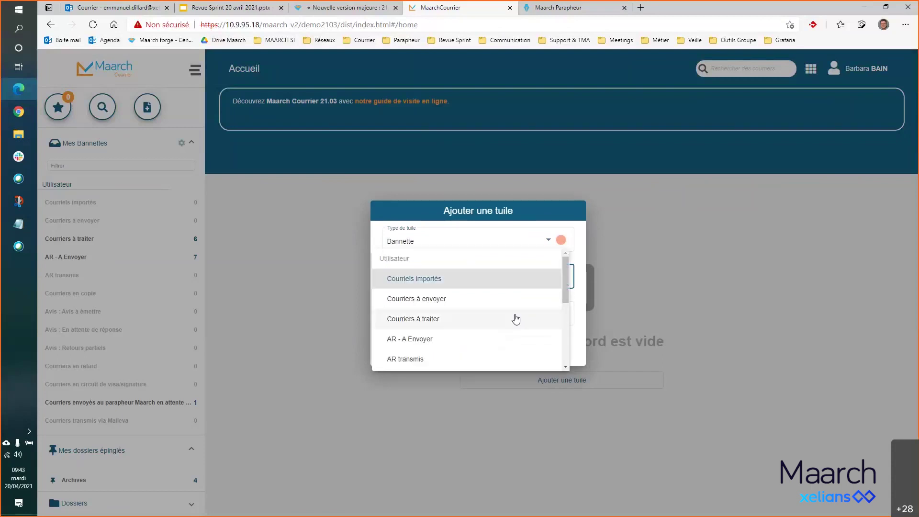
scroll(516, 319, "down", 1)
scroll(516, 319, "down", 3)
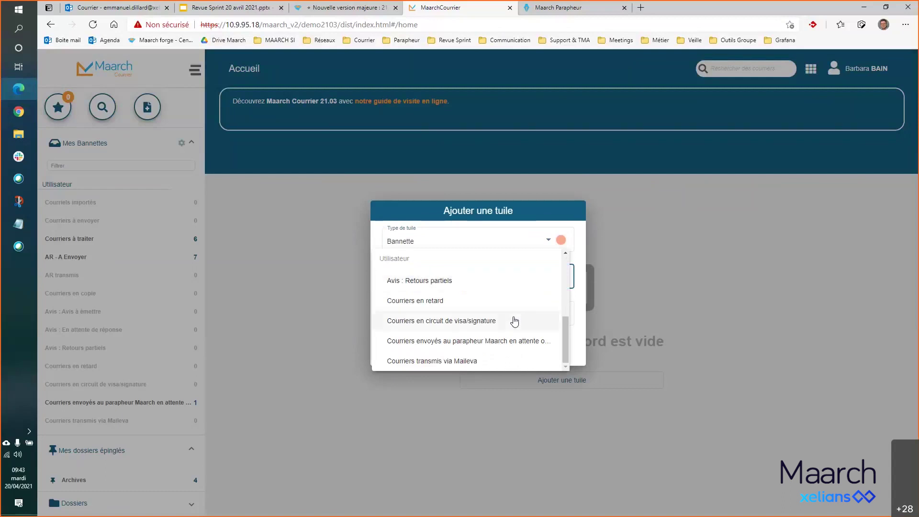
scroll(515, 320, "up", 5)
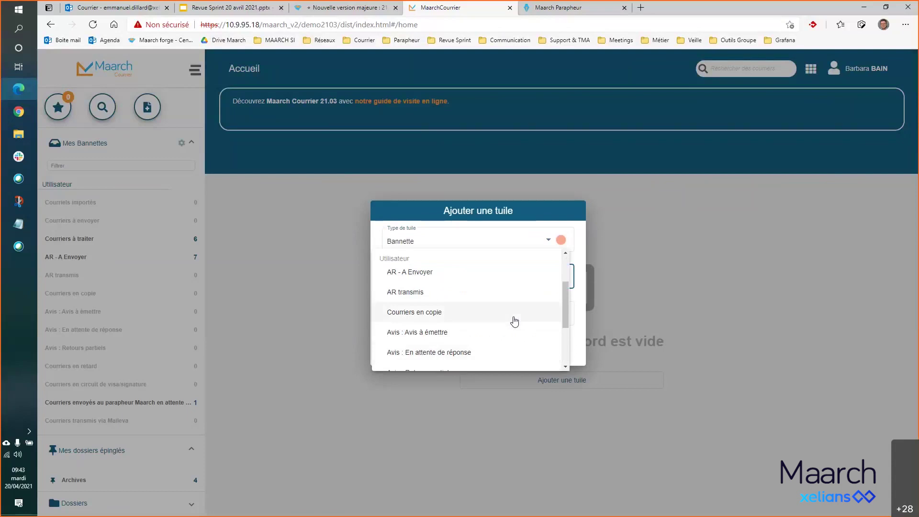
scroll(515, 321, "up", 2)
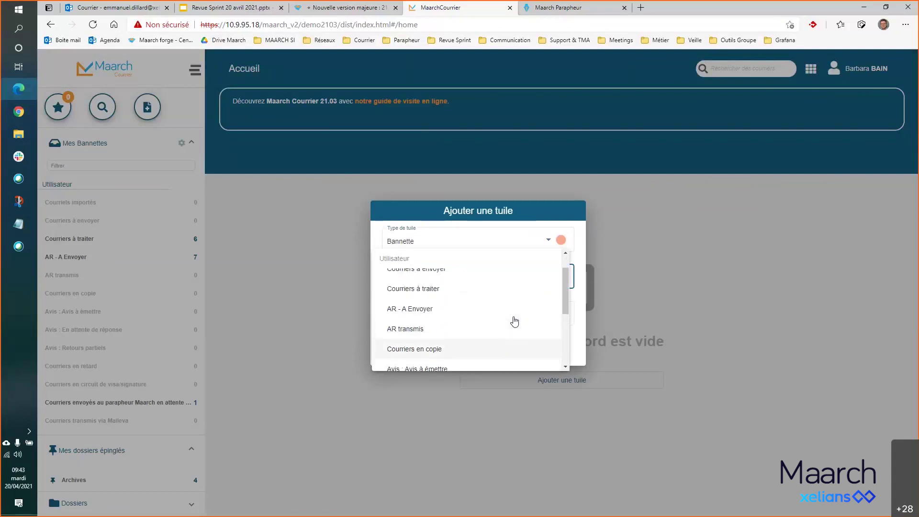
left_click(476, 290)
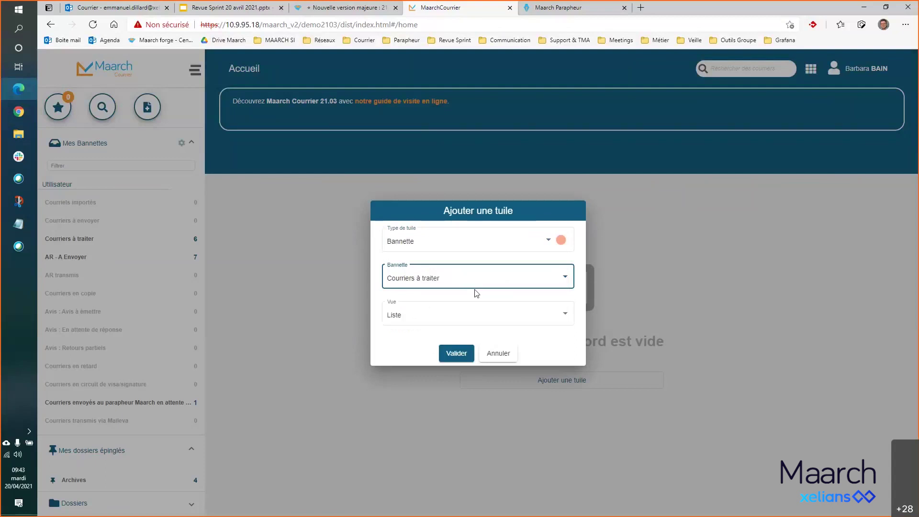
- Set the tile's view to Synthèse and add it to the dashboard
left_click(566, 316)
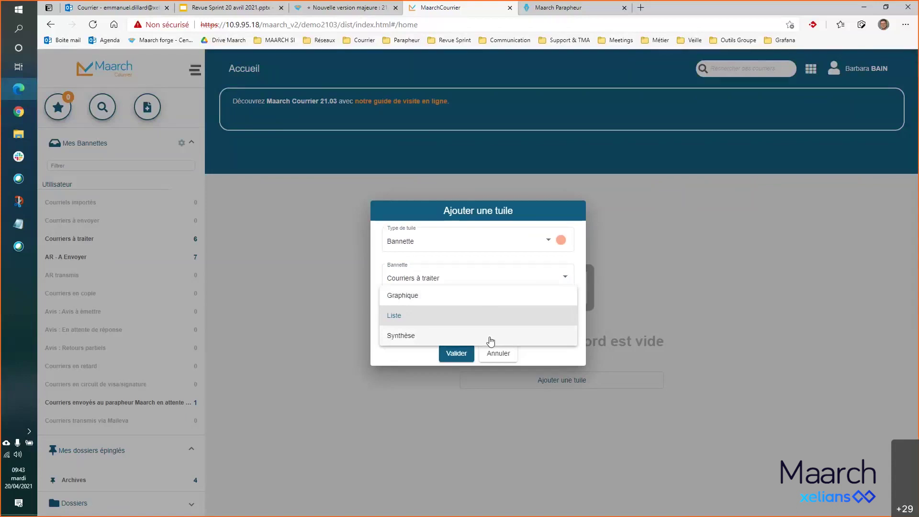
left_click(489, 338)
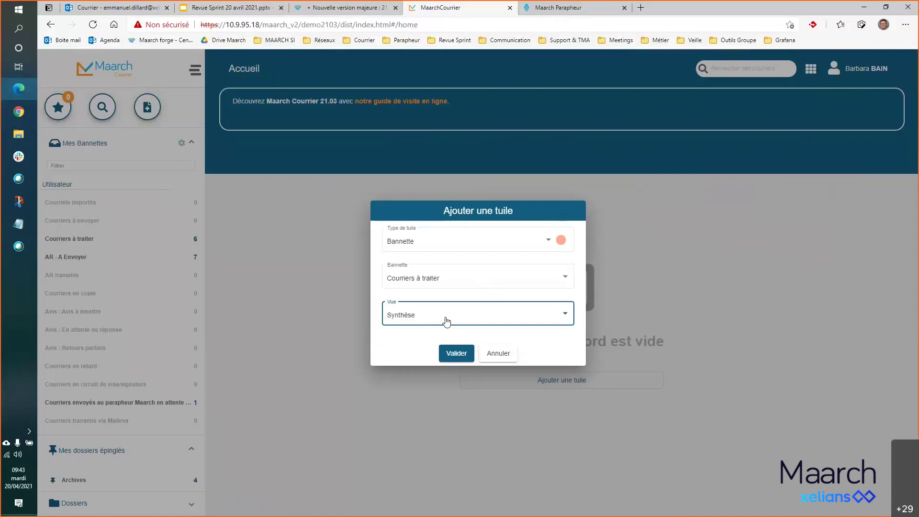
left_click(456, 354)
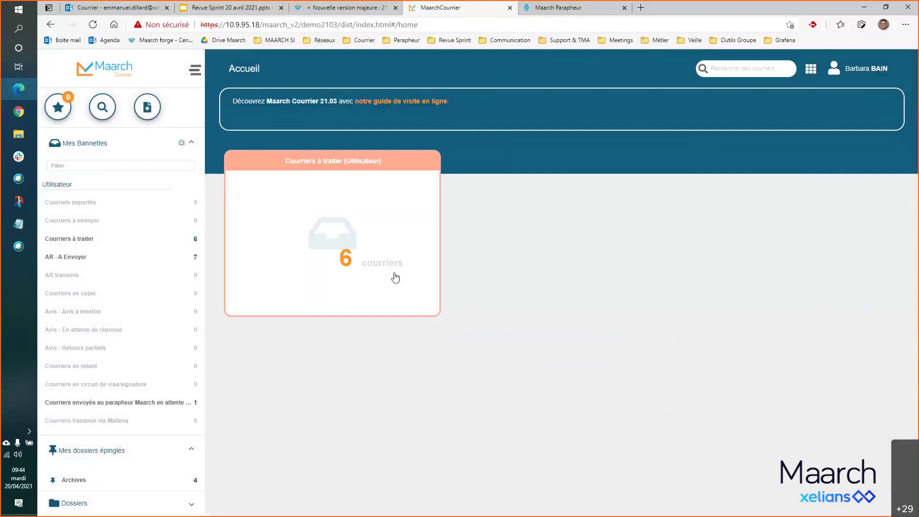
mouse_move(395, 277)
left_click(431, 161)
mouse_move(440, 187)
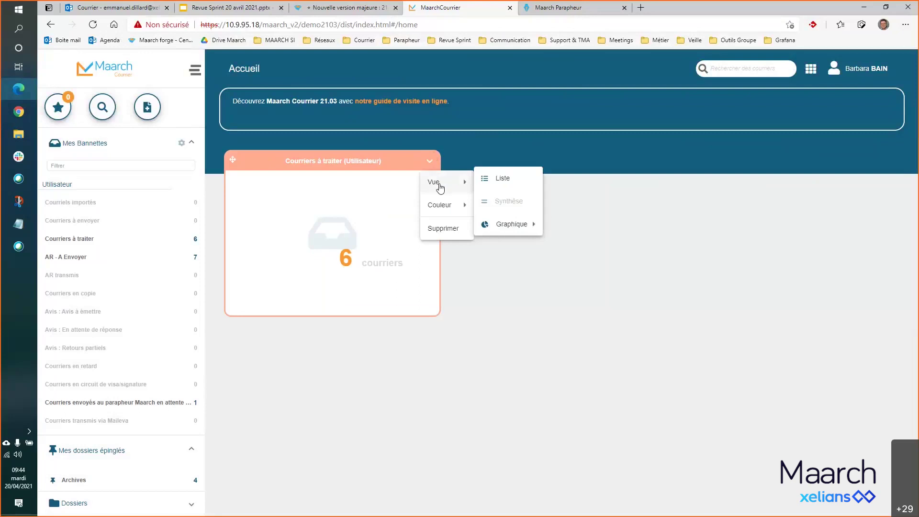
left_click(500, 183)
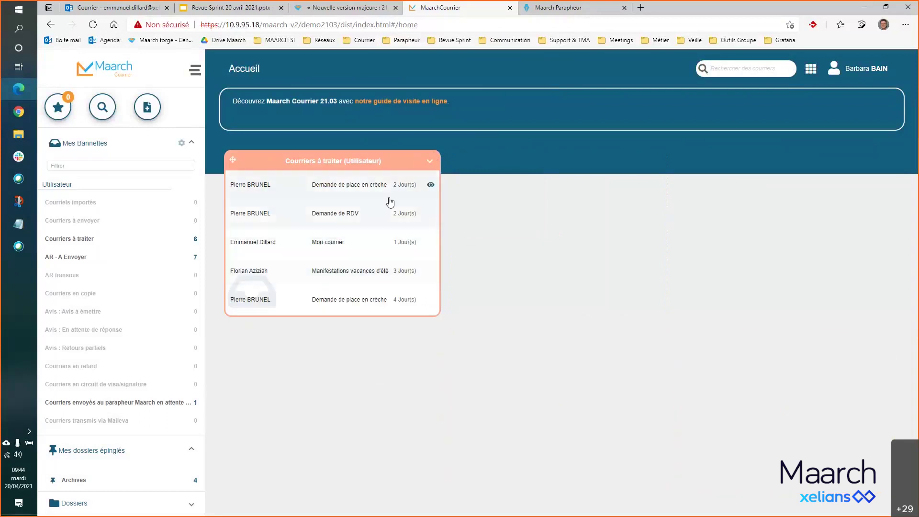
mouse_move(431, 185)
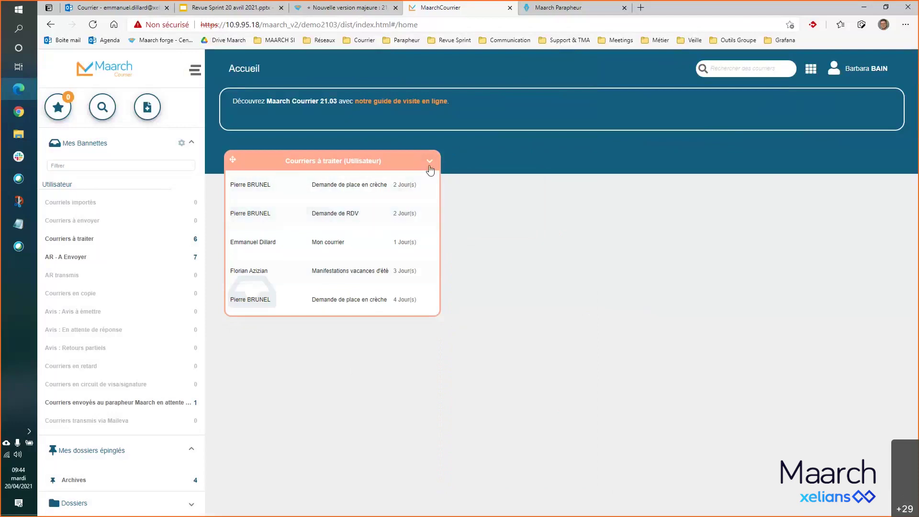
left_click(429, 163)
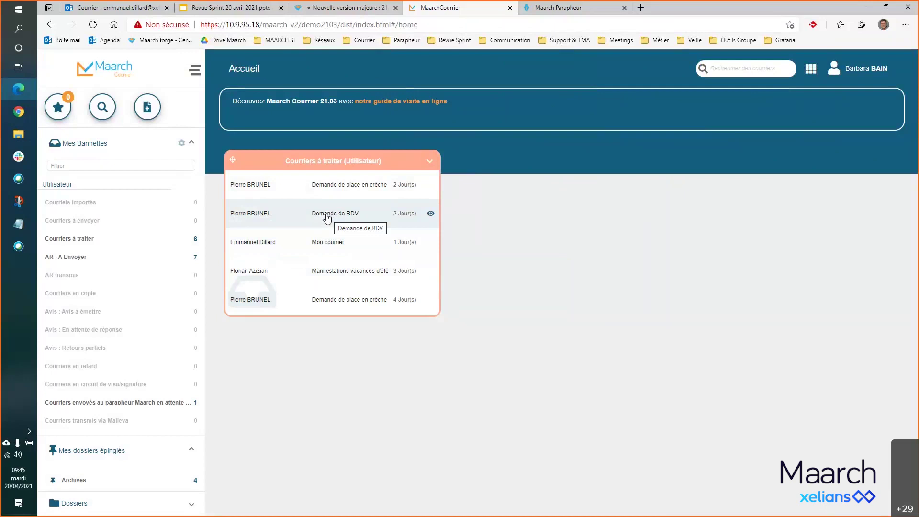
left_click(328, 218)
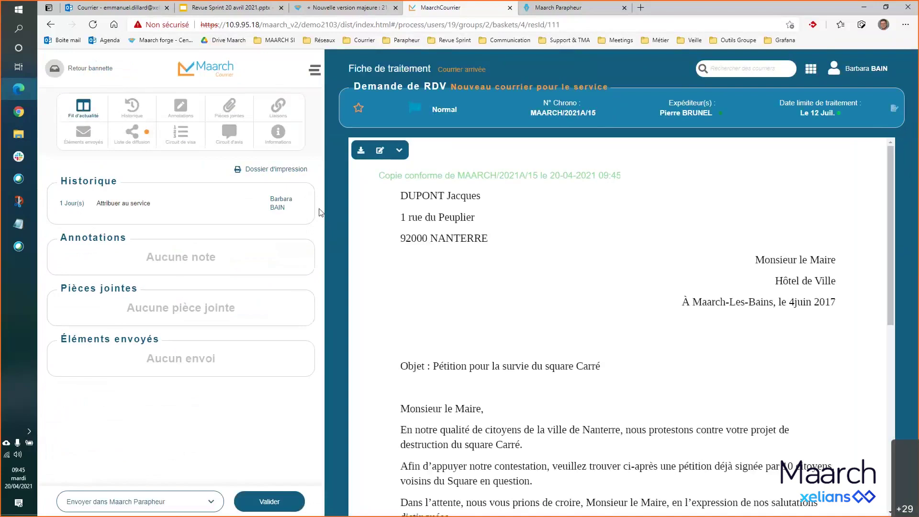
left_click(203, 74)
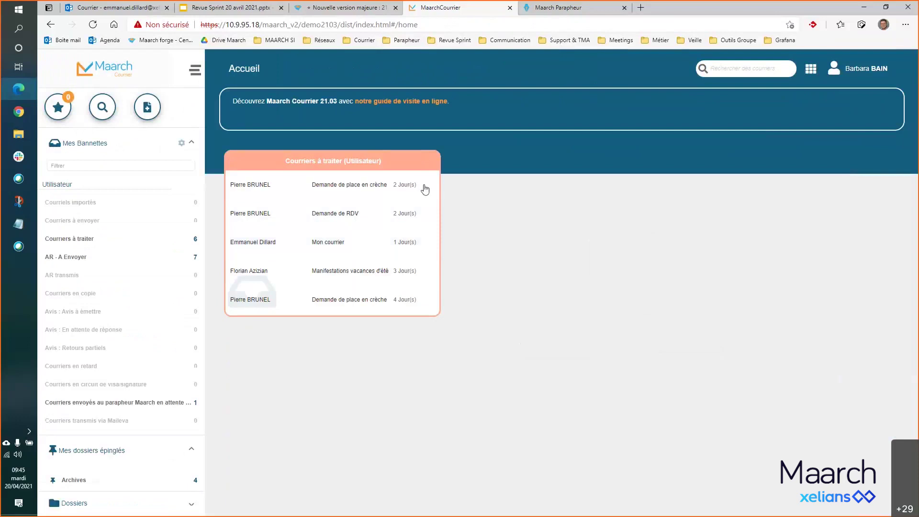
- Switch the Courriers à traiter tile to Synthèse view, open its basket, then return home
left_click(430, 162)
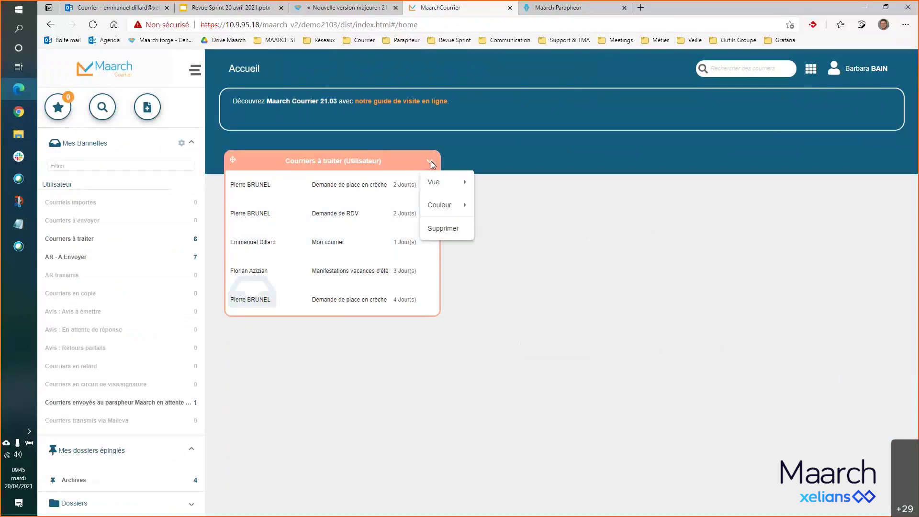
mouse_move(436, 182)
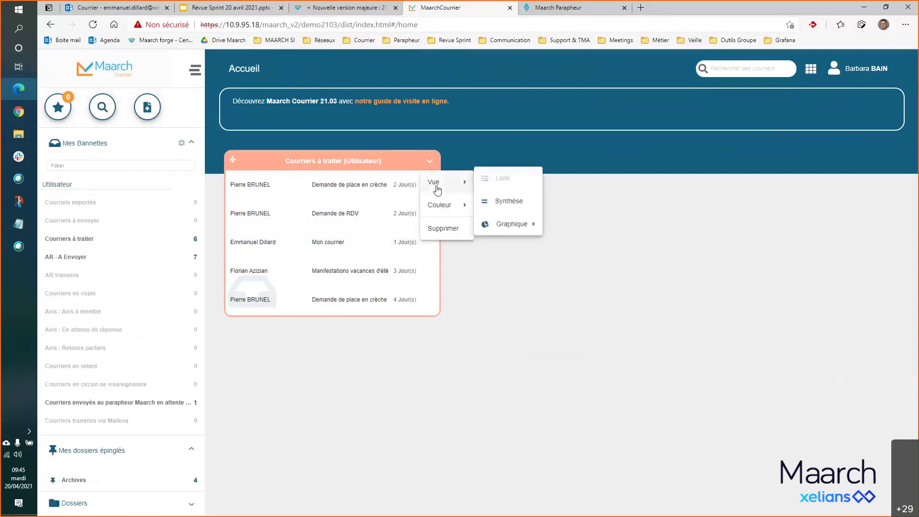
left_click(513, 209)
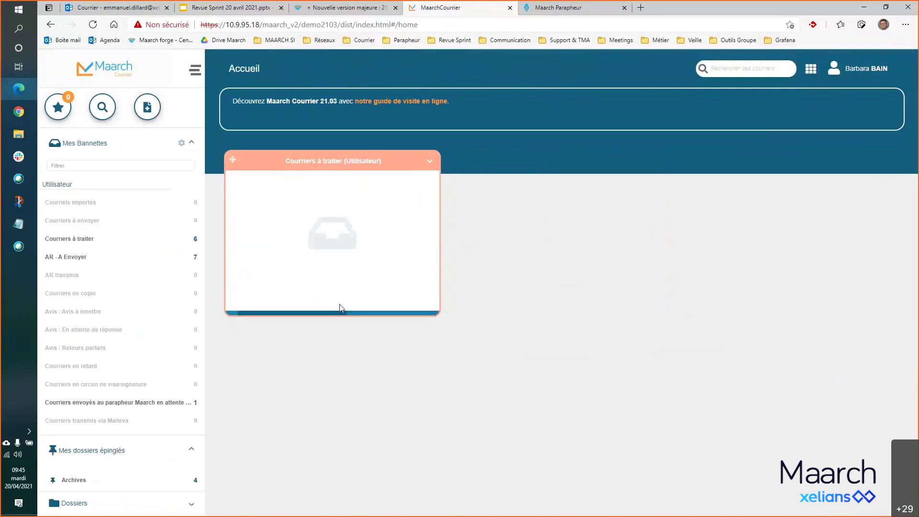
left_click(329, 235)
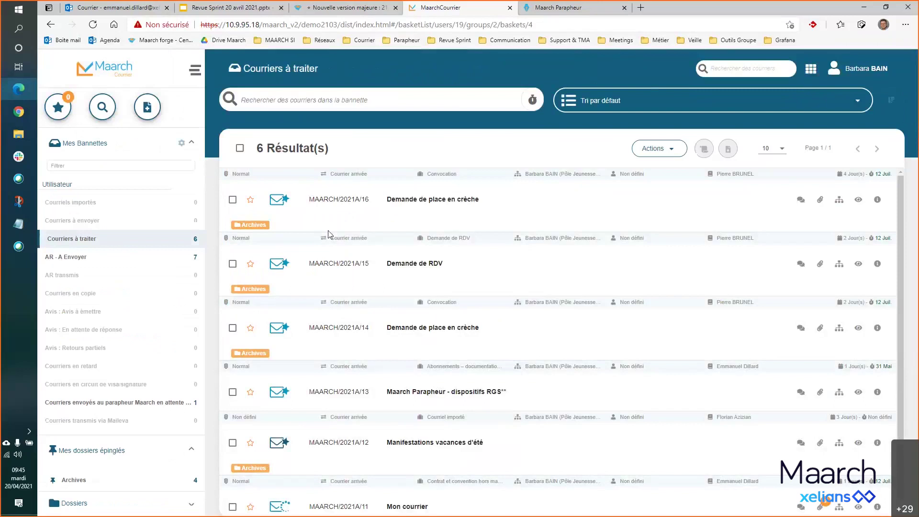
left_click(110, 77)
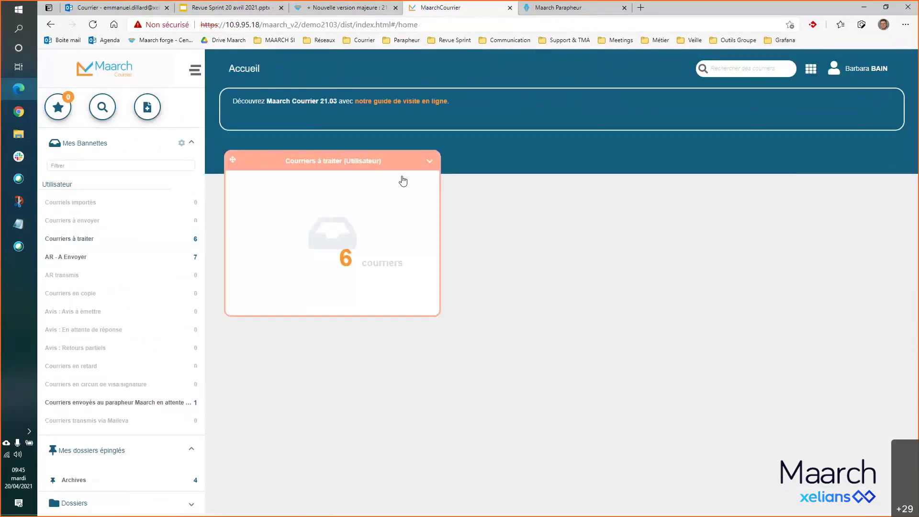
- Browse the tile's Graphique options for pie, bar and line chart breakdowns
left_click(430, 162)
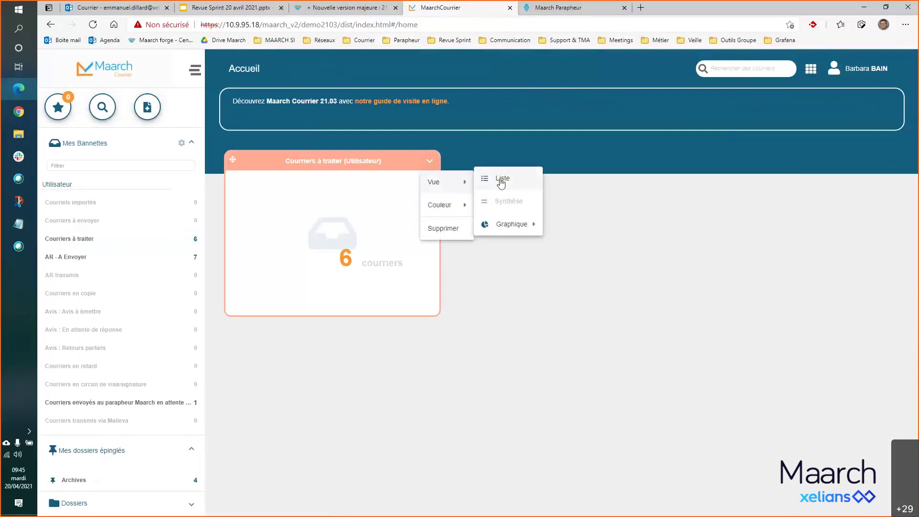
mouse_move(513, 233)
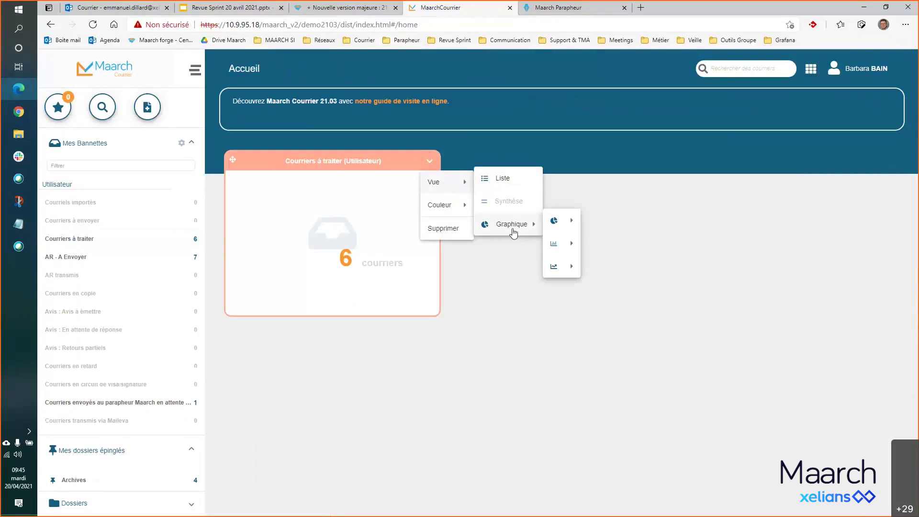
mouse_move(554, 222)
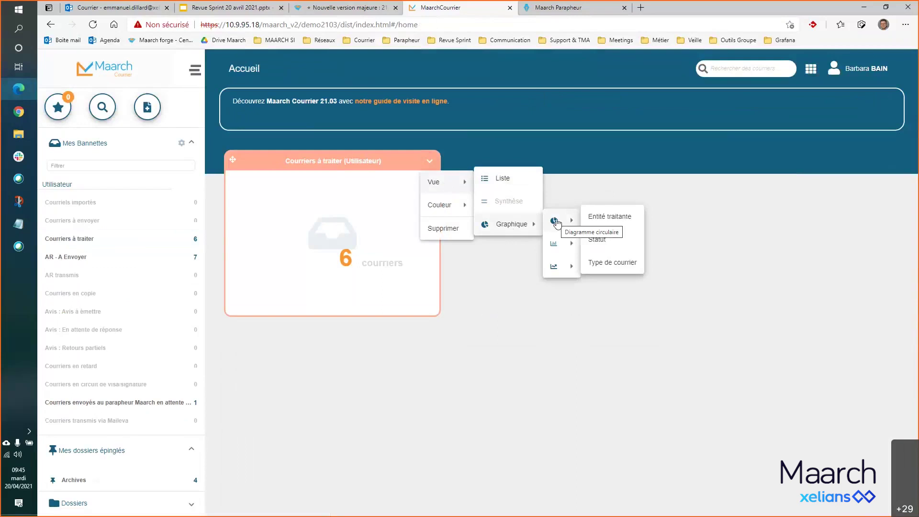
mouse_move(564, 245)
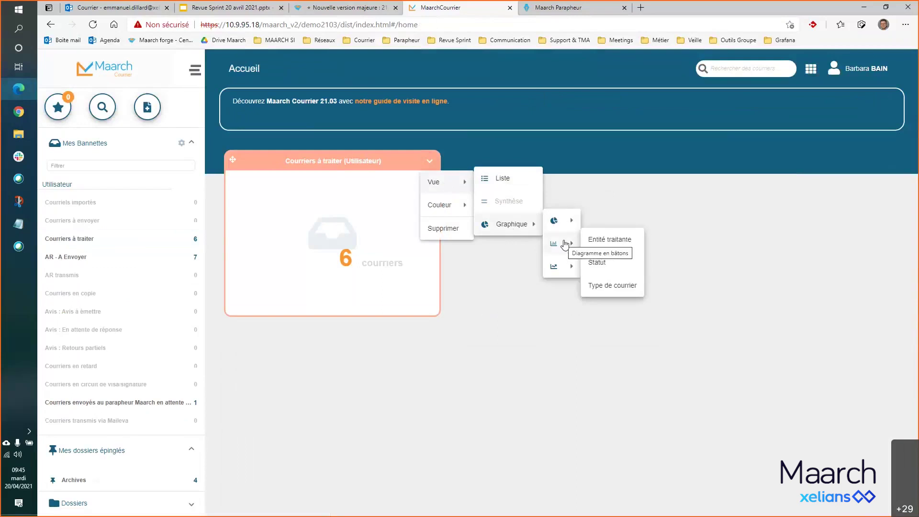
mouse_move(568, 266)
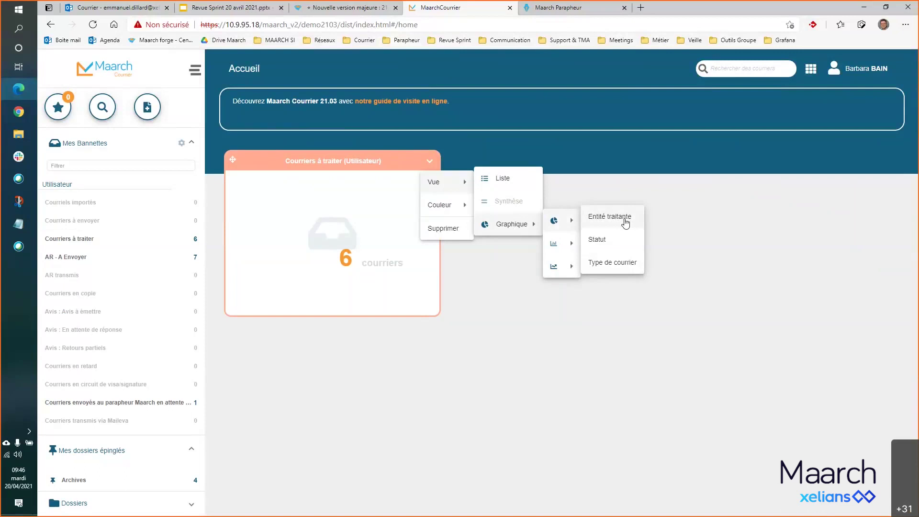
- Chart the tile as a pie by Type de courrier, leaving its colour unchanged
left_click(616, 263)
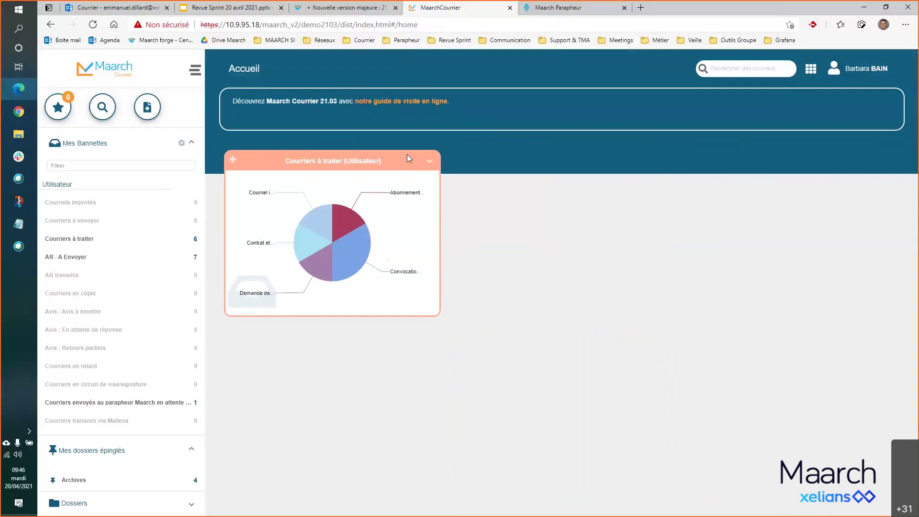
left_click(429, 161)
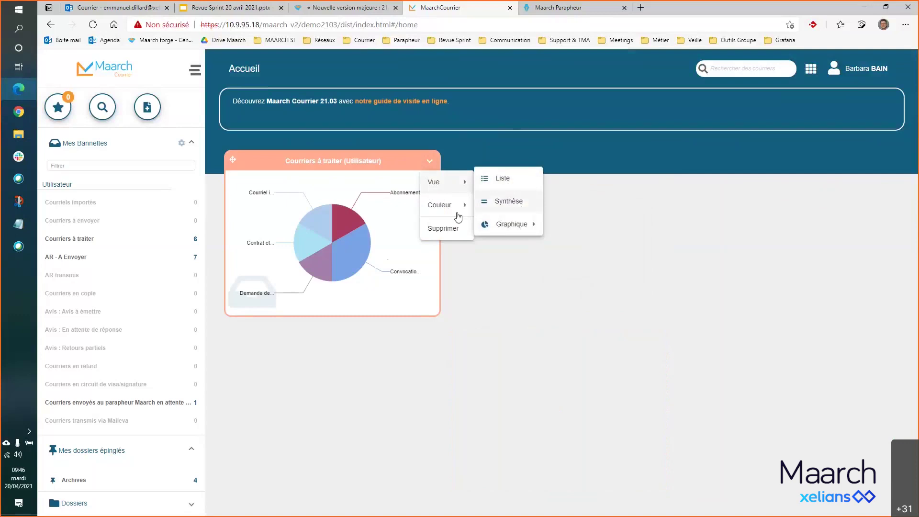
mouse_move(455, 218)
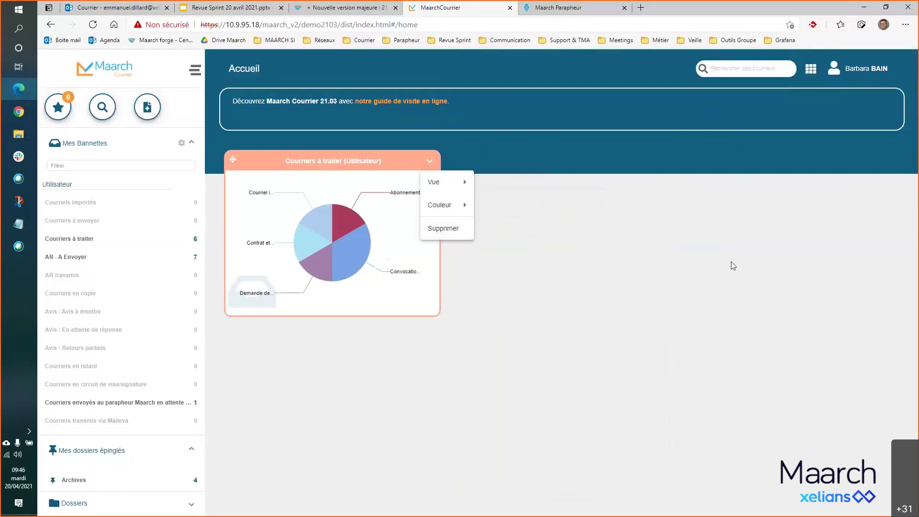
left_click(535, 153)
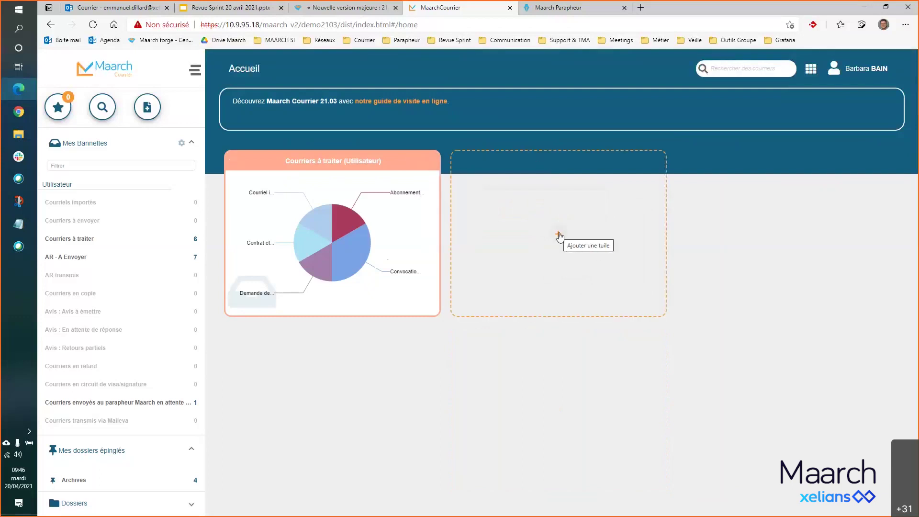
- Add a light-green Mes derniers courriers consultés tile in the empty slot
left_click(559, 234)
left_click(550, 264)
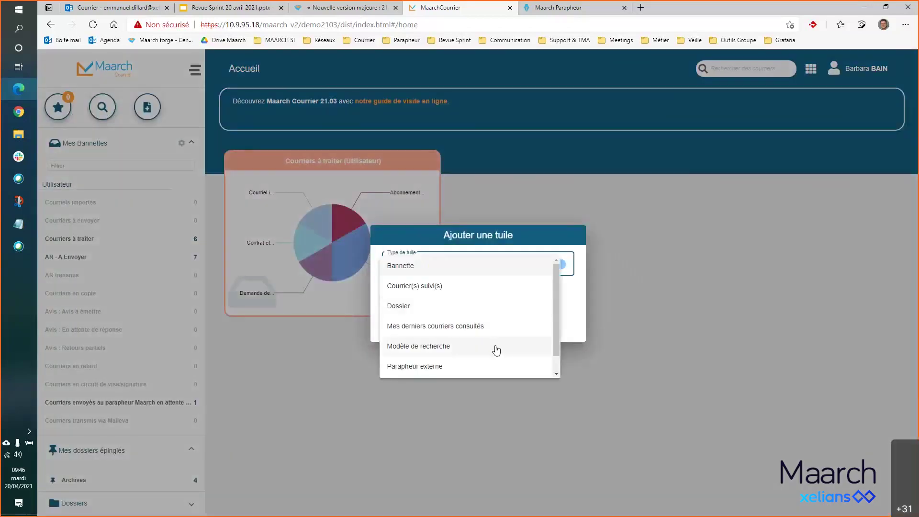
left_click(472, 326)
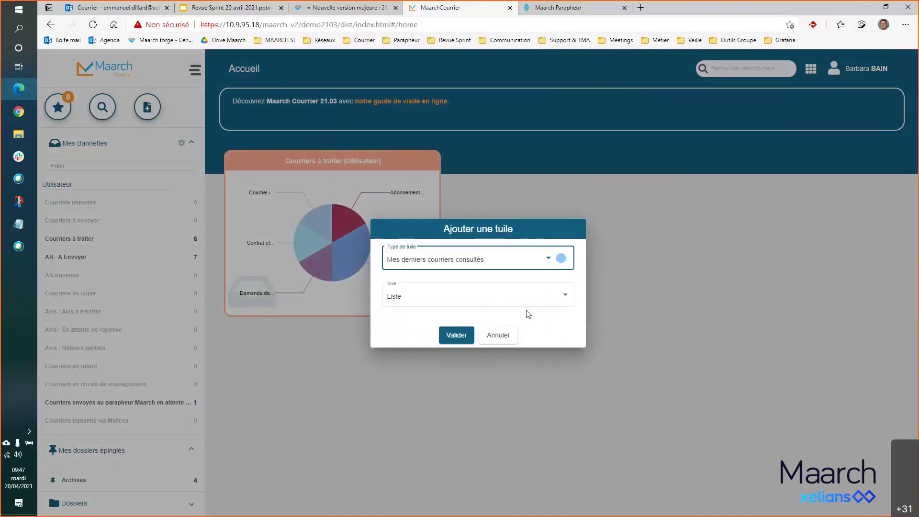
left_click(561, 258)
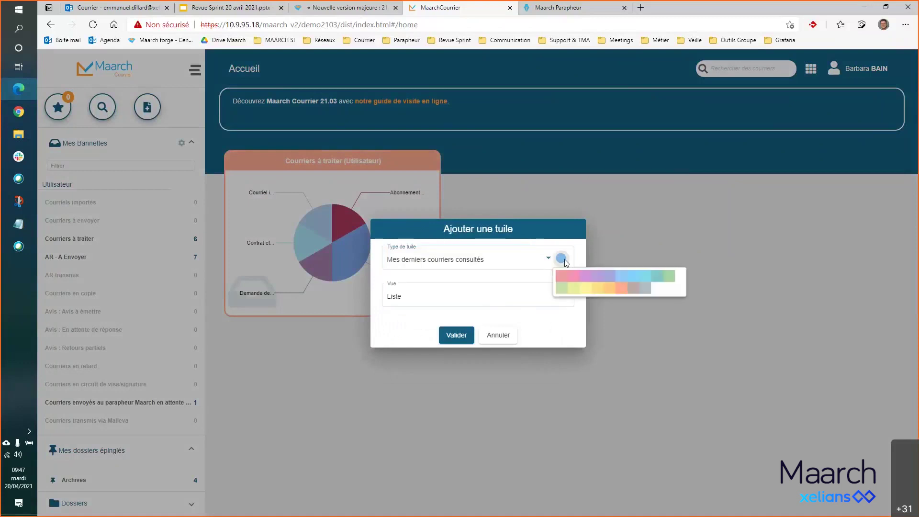
left_click(561, 288)
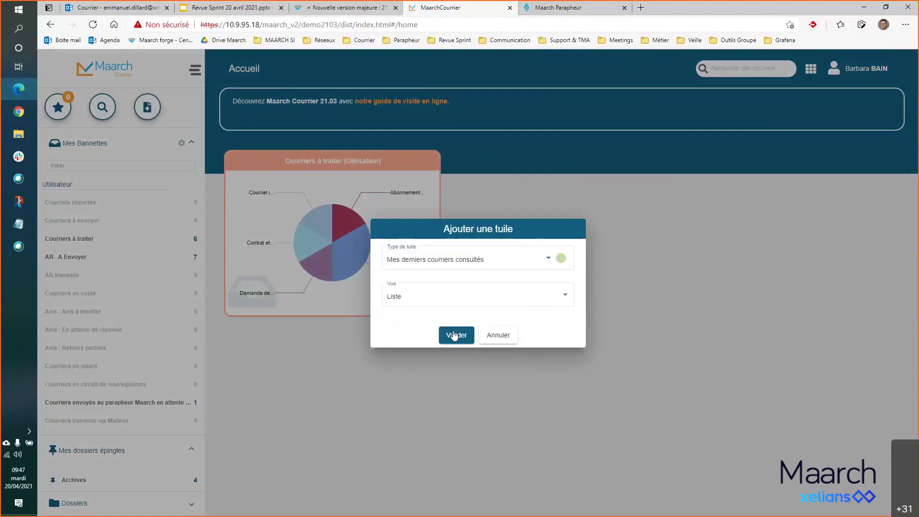
left_click(455, 335)
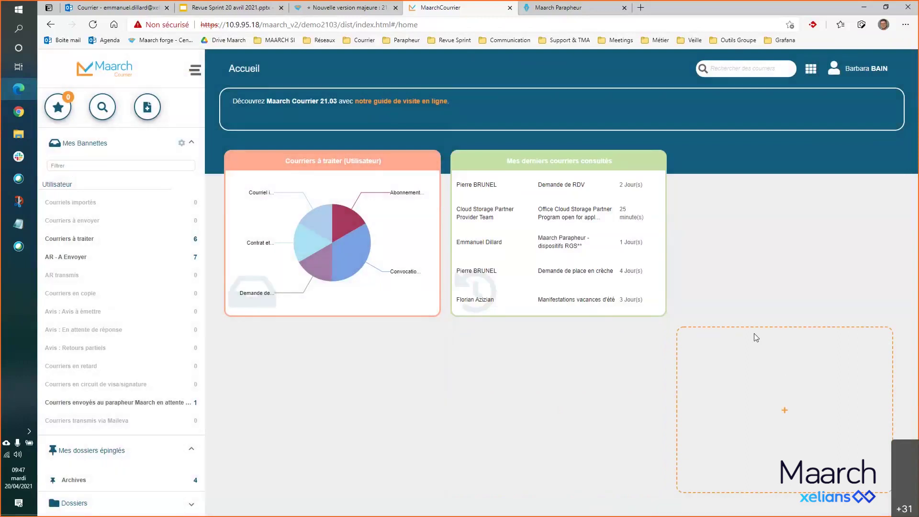
- Rearrange tiles so Mes derniers courriers consultés sits top centre, pie chart below
mouse_move(544, 165)
left_click_drag(459, 160, 247, 338)
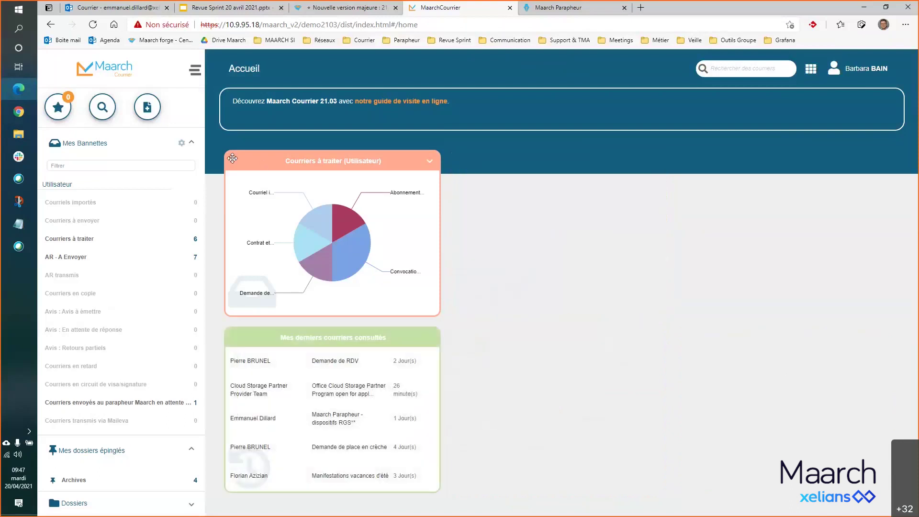
left_click_drag(233, 158, 460, 337)
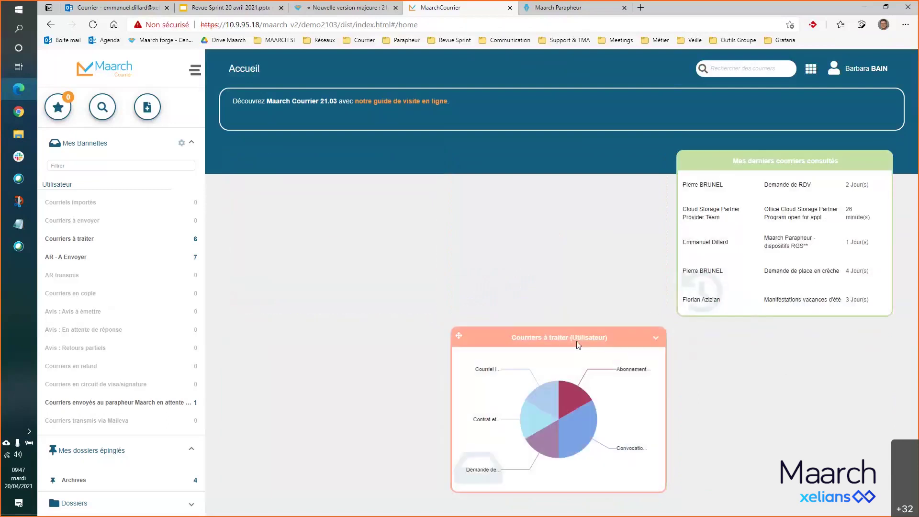
left_click_drag(686, 160, 535, 192)
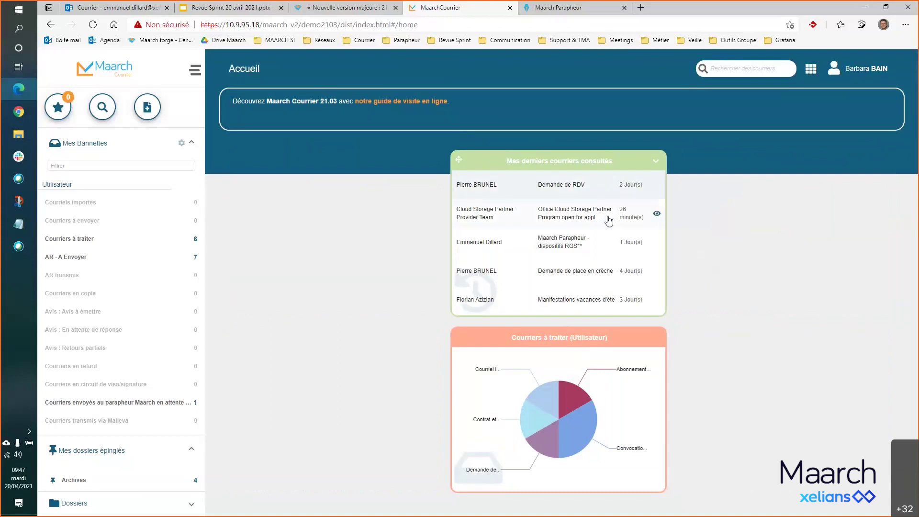
left_click(867, 69)
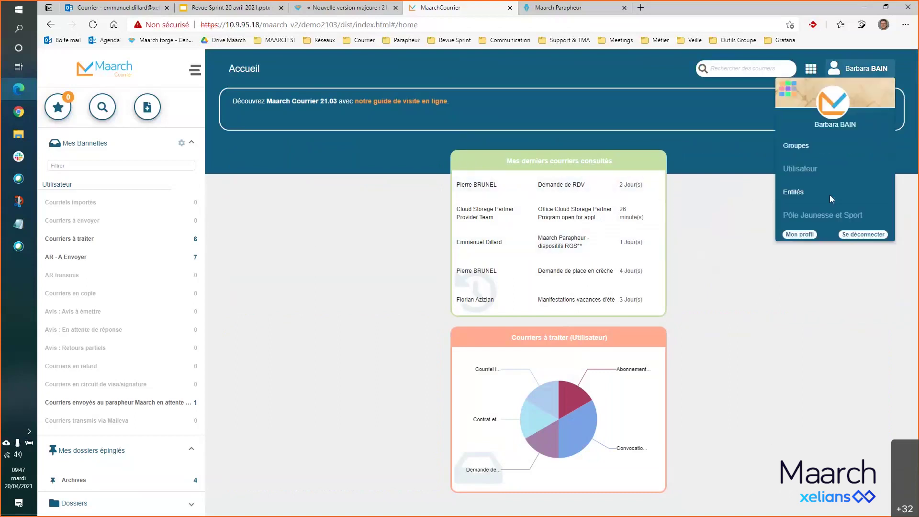
left_click(866, 235)
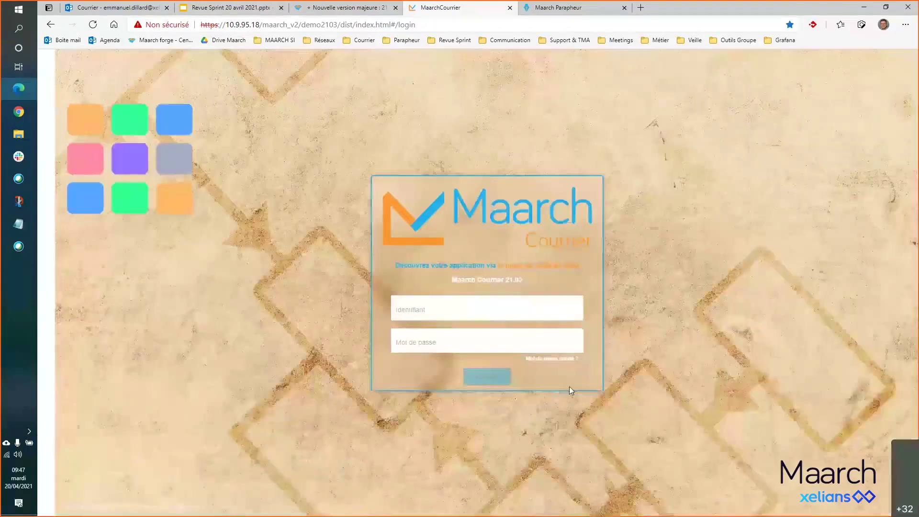
left_click(429, 300)
type("b")
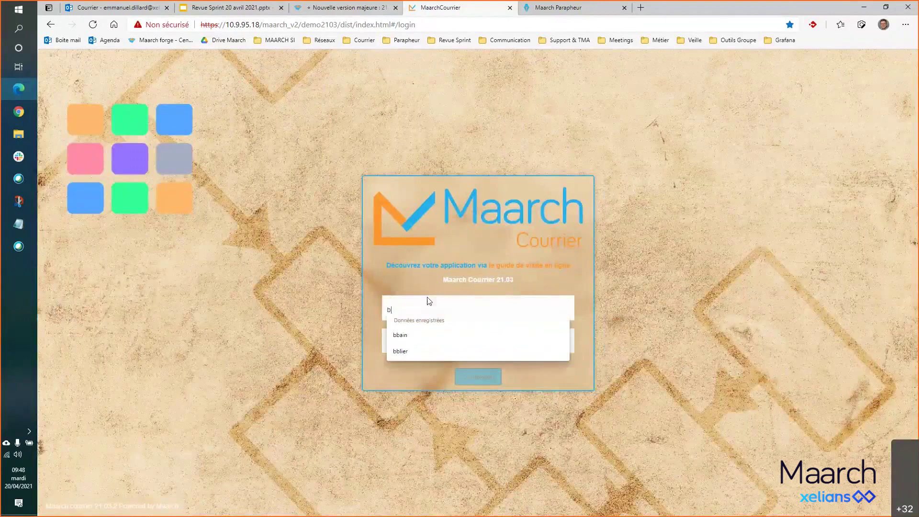
type("bain")
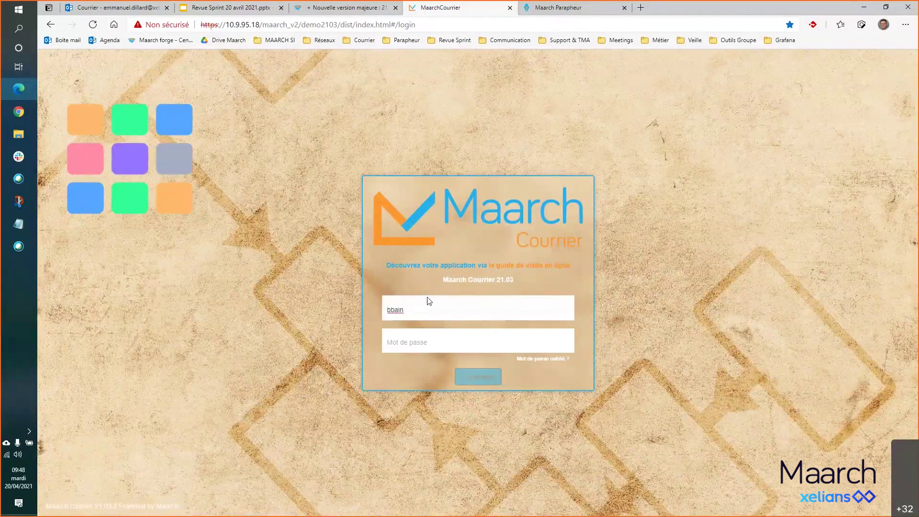
key("Tab")
type("maa")
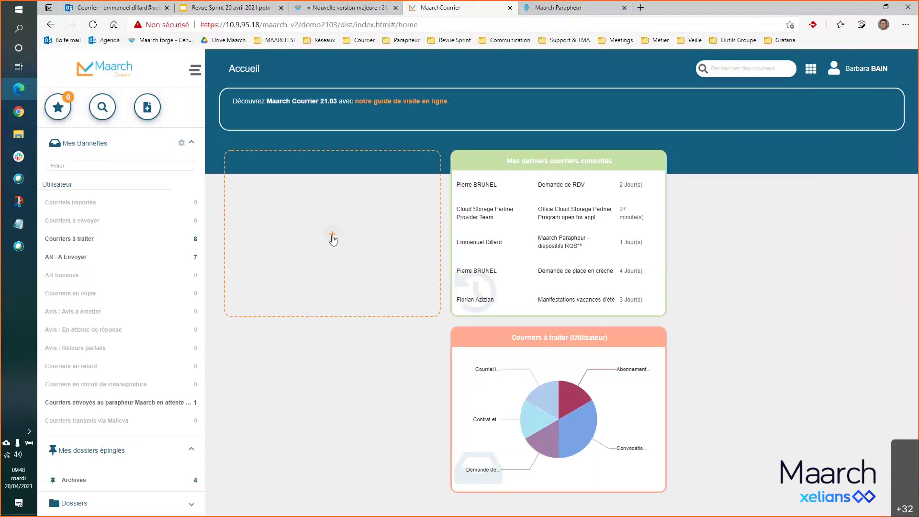
- Run the Avril 2021 saved search, listing 9 courriers created 01/04/2021–30/04/2021
left_click(108, 106)
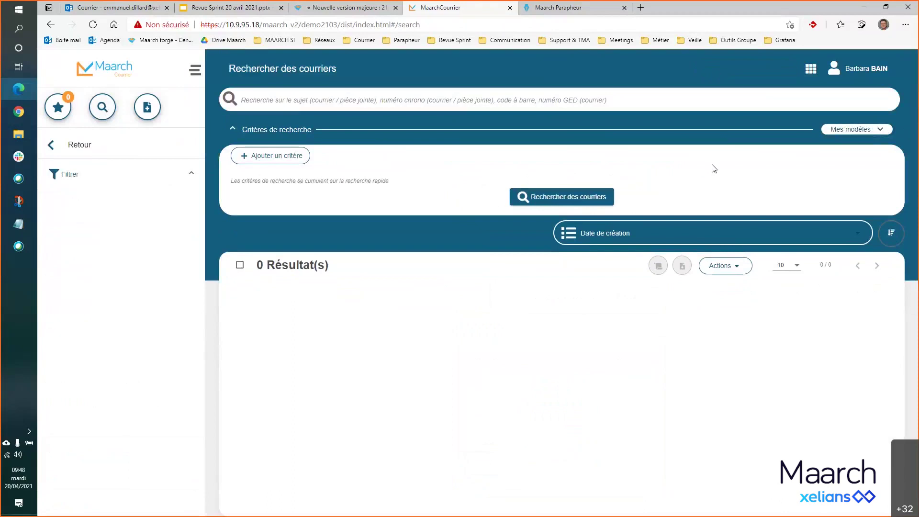
left_click(883, 132)
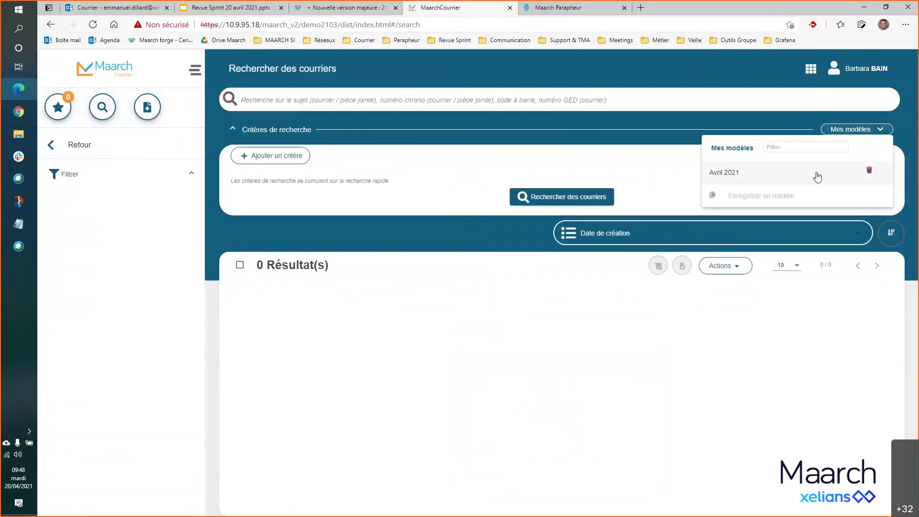
left_click(737, 178)
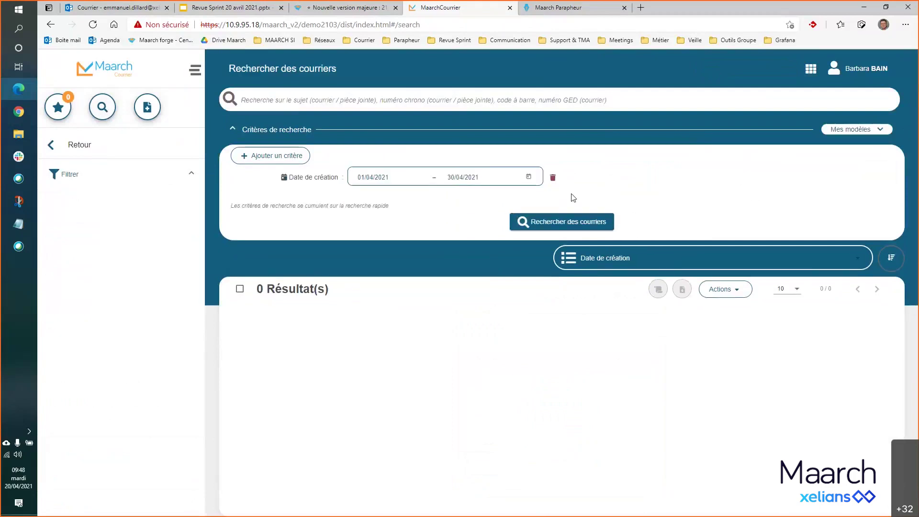
left_click(554, 225)
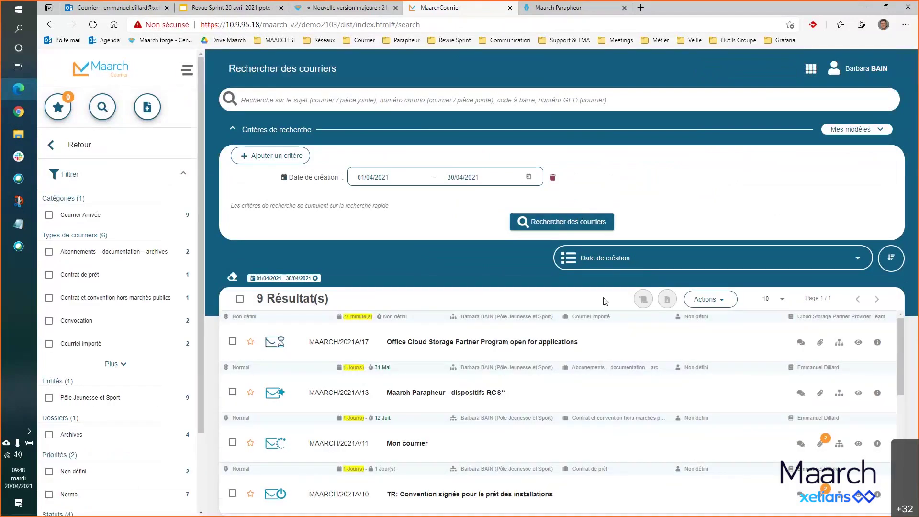
scroll(608, 332, "down", 4)
scroll(609, 333, "down", 3)
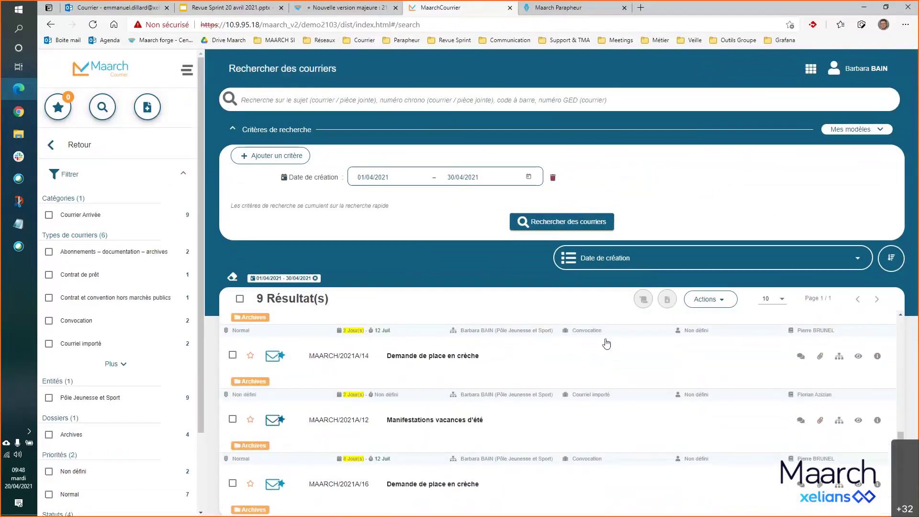
scroll(607, 343, "up", 4)
scroll(606, 341, "up", 3)
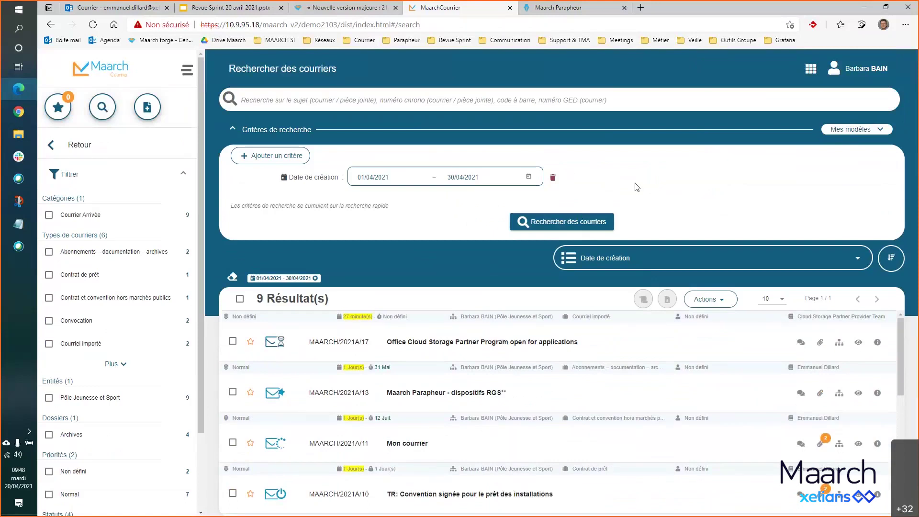
- From the home dashboard, start a Modèle de recherche tile in the empty slot based on Avril 2021
left_click(103, 68)
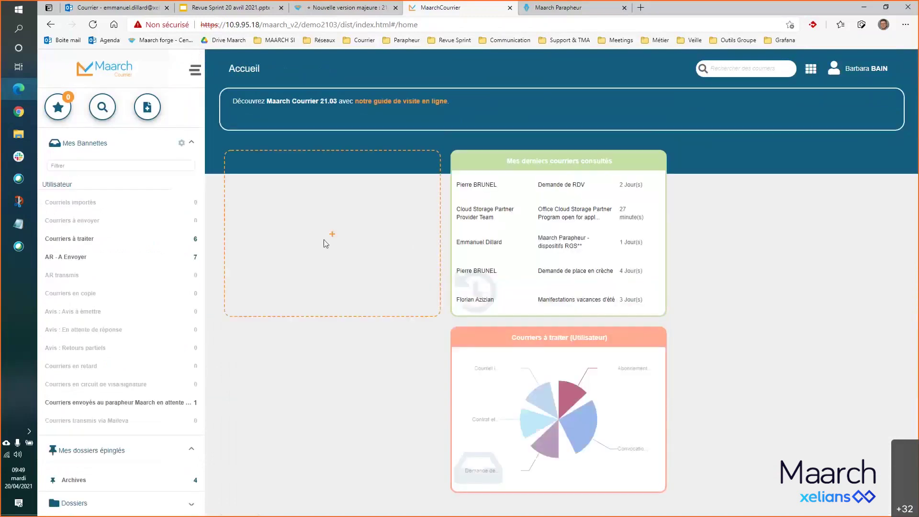
left_click(334, 237)
left_click(502, 279)
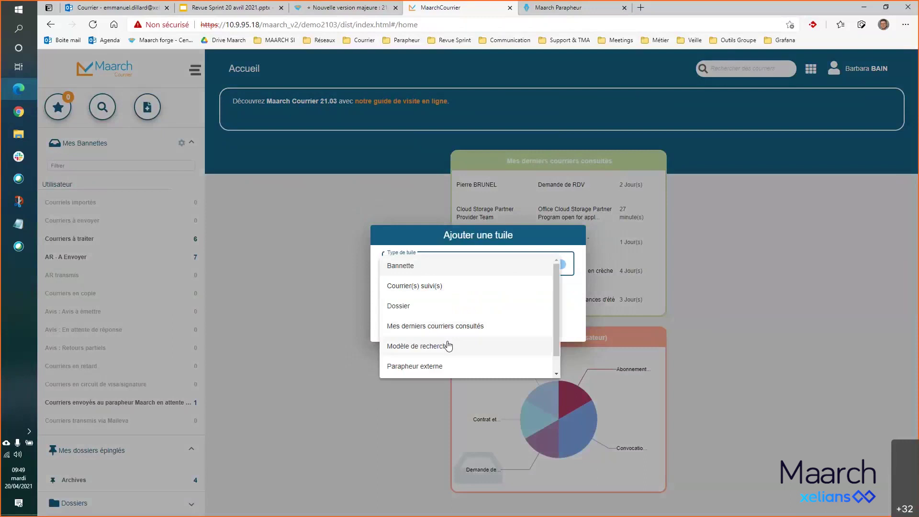
left_click(447, 345)
left_click(538, 277)
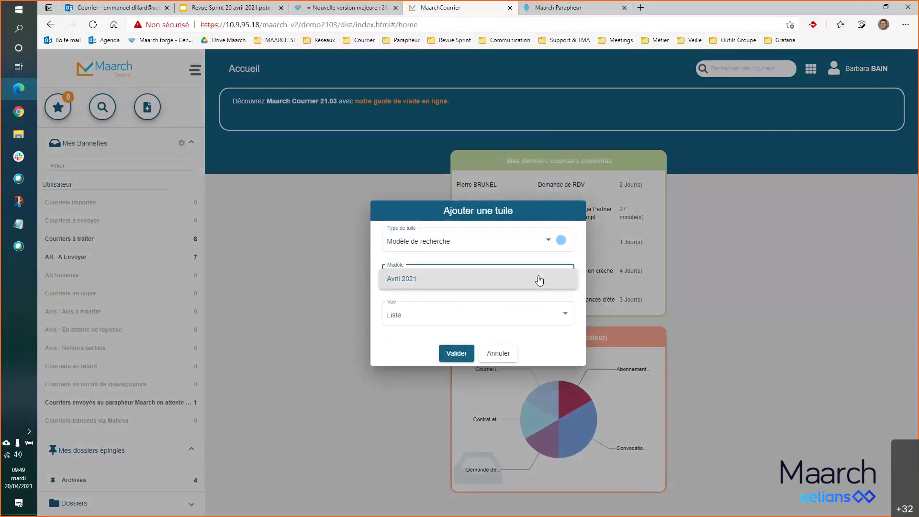
left_click(540, 279)
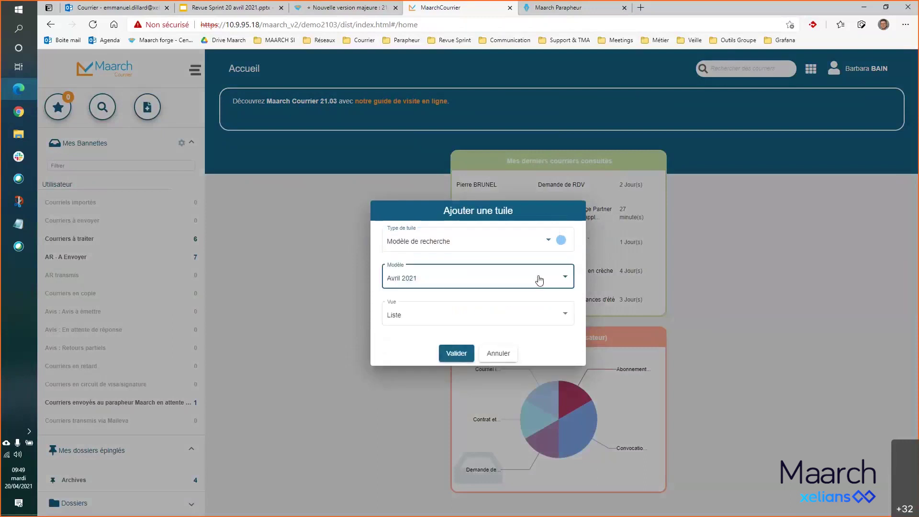
- Show the tile as a Graphique, Diagramme en bâtons grouped by Statut, and validate it
left_click(558, 316)
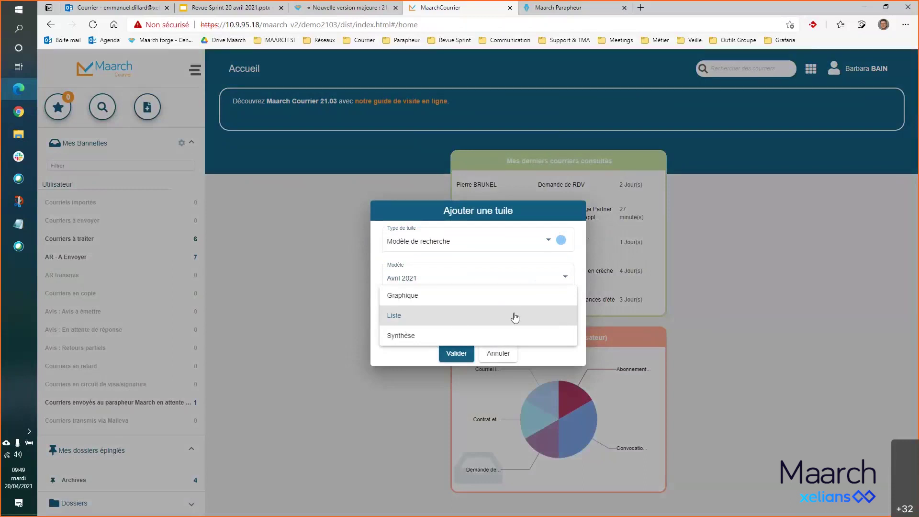
left_click(466, 296)
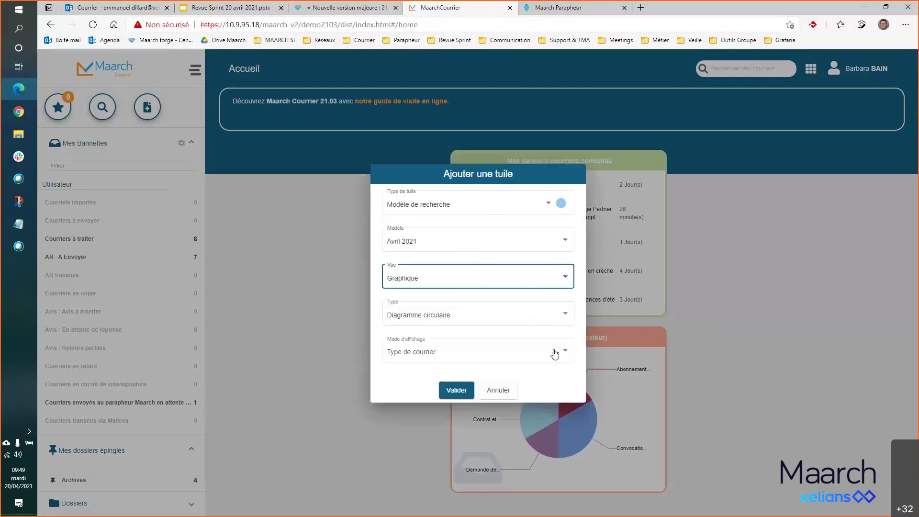
left_click(565, 316)
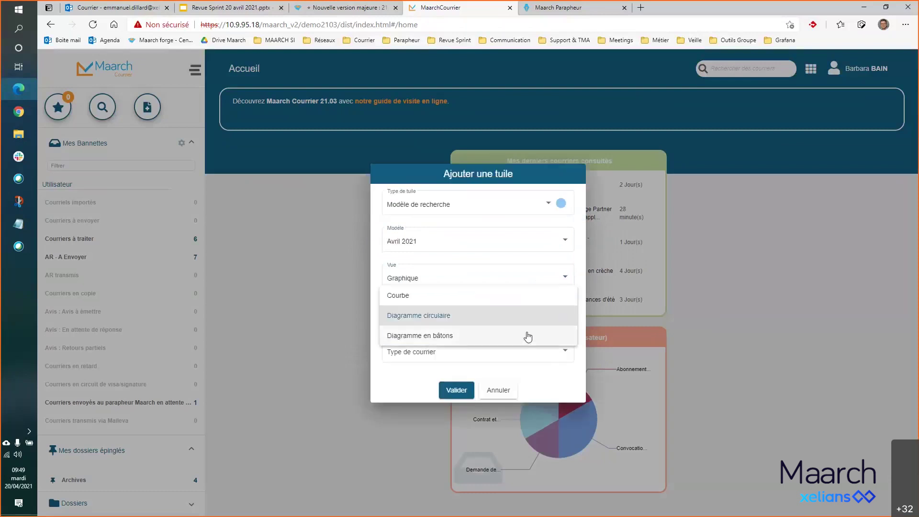
left_click(527, 336)
left_click(558, 348)
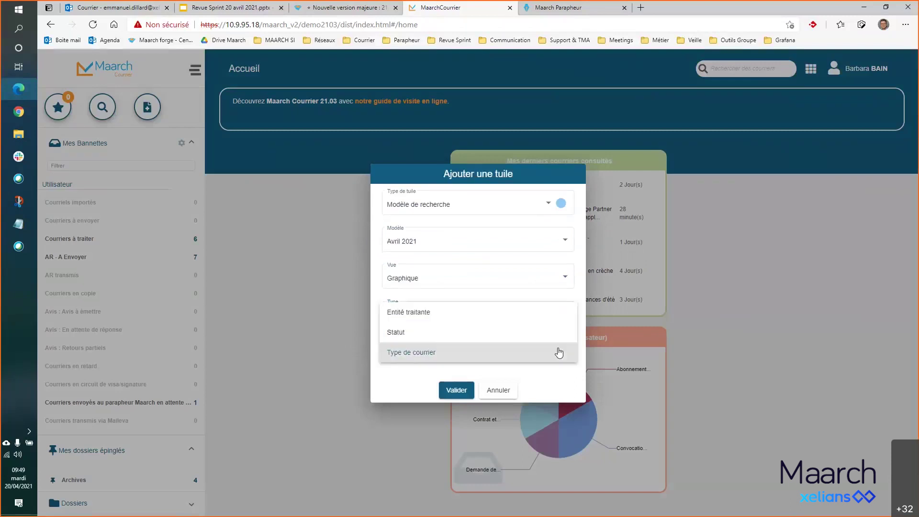
left_click(495, 335)
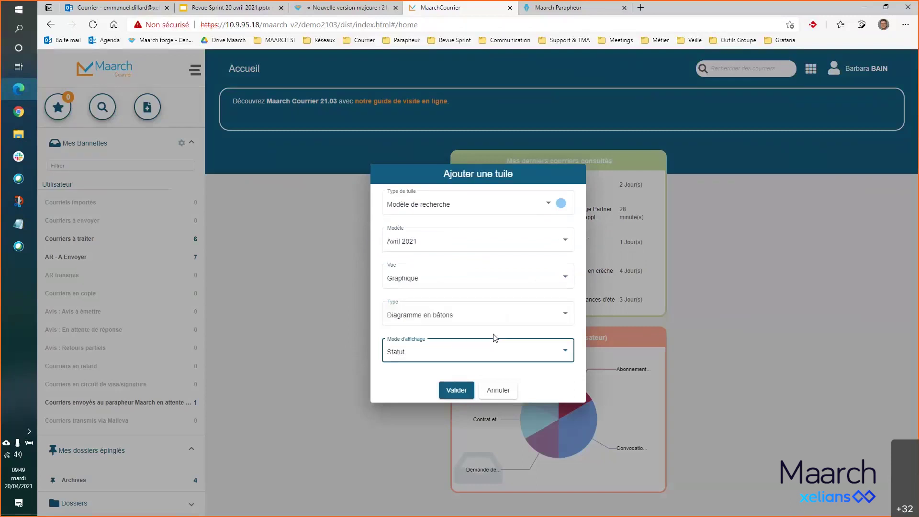
left_click(464, 390)
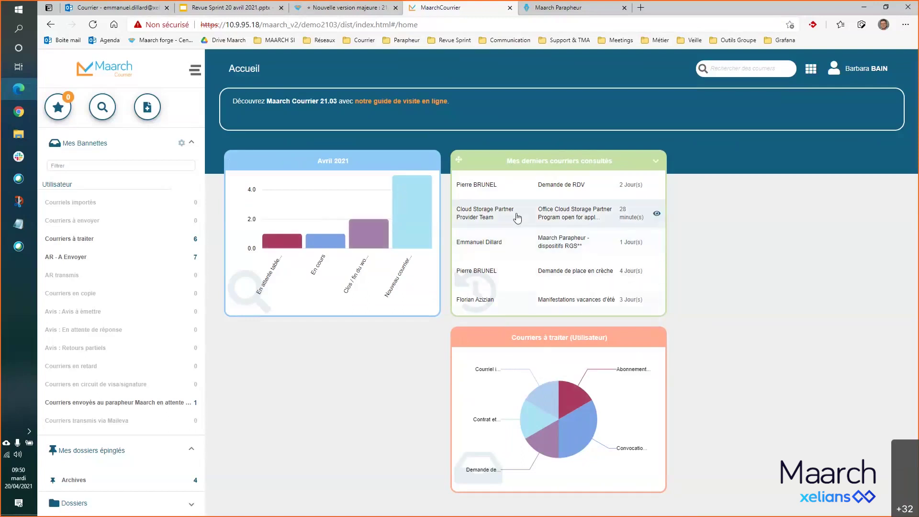
mouse_move(394, 346)
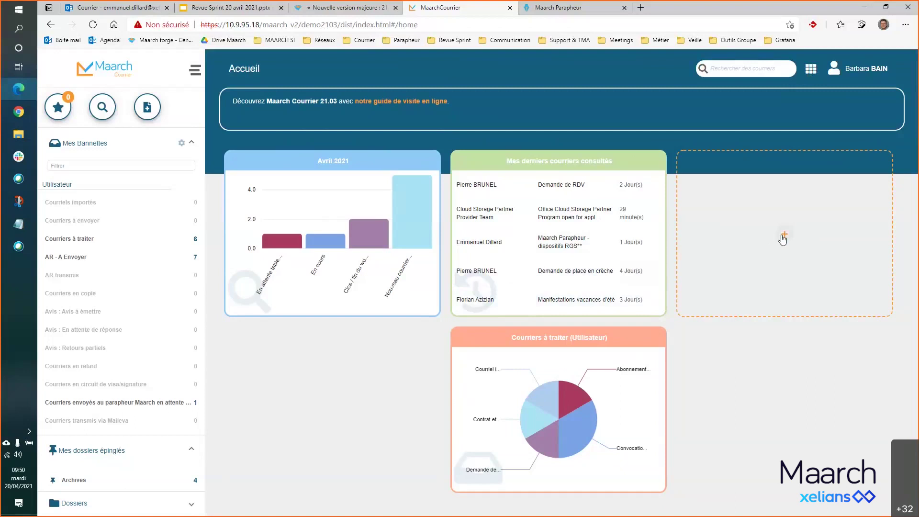
left_click(783, 237)
left_click(492, 266)
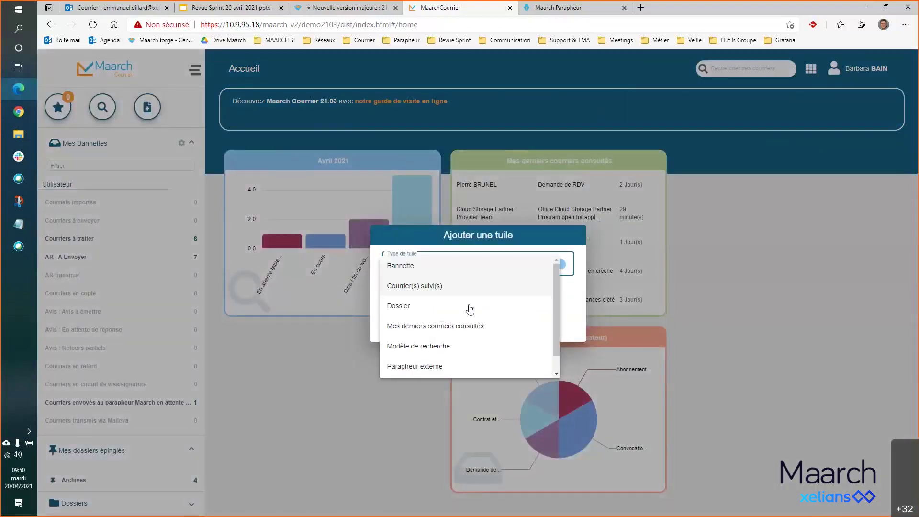
scroll(462, 363, "down", 1)
left_click(460, 366)
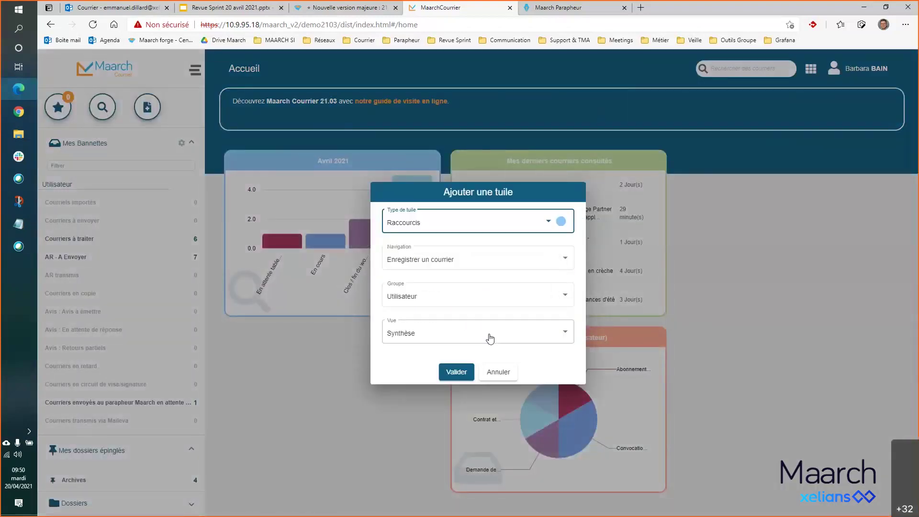
left_click(535, 263)
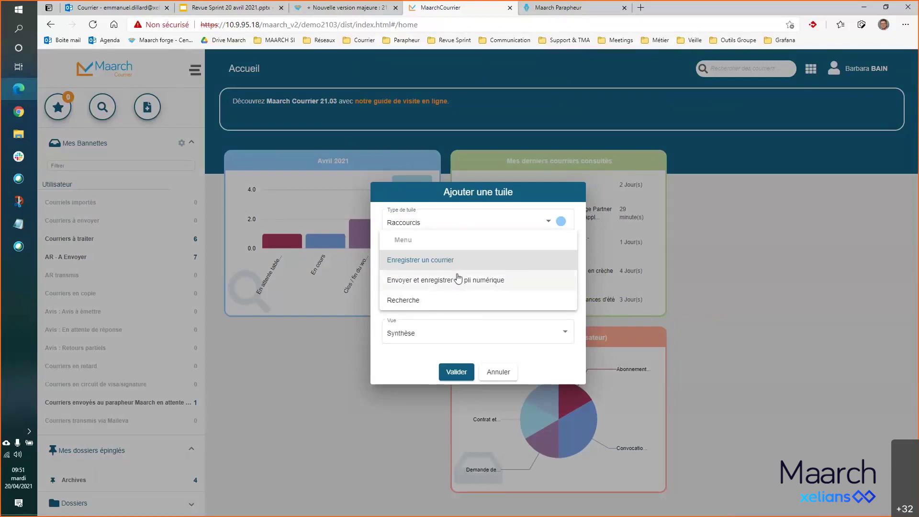
left_click(445, 263)
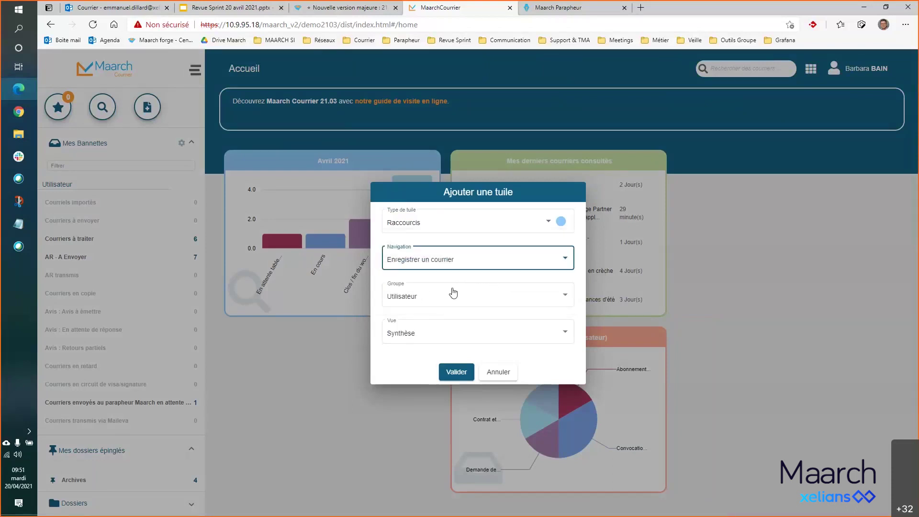
left_click(509, 332)
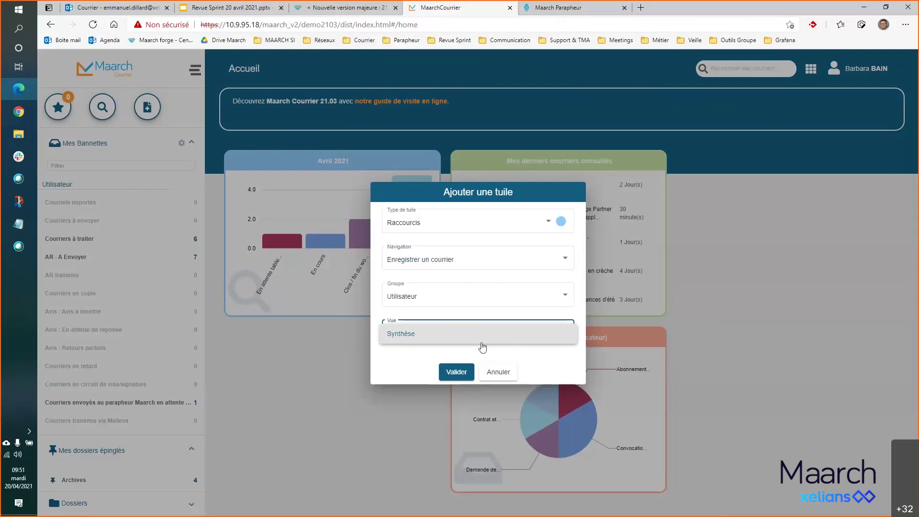
left_click(412, 365)
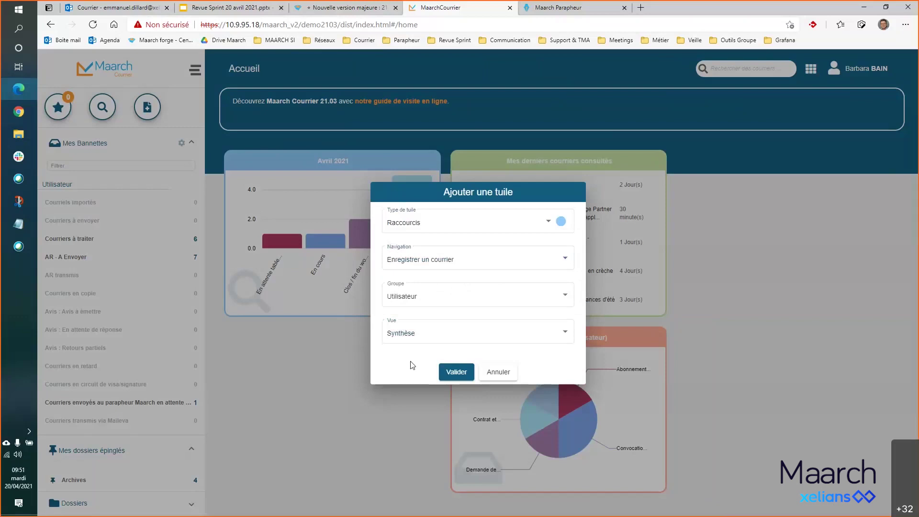
left_click(498, 373)
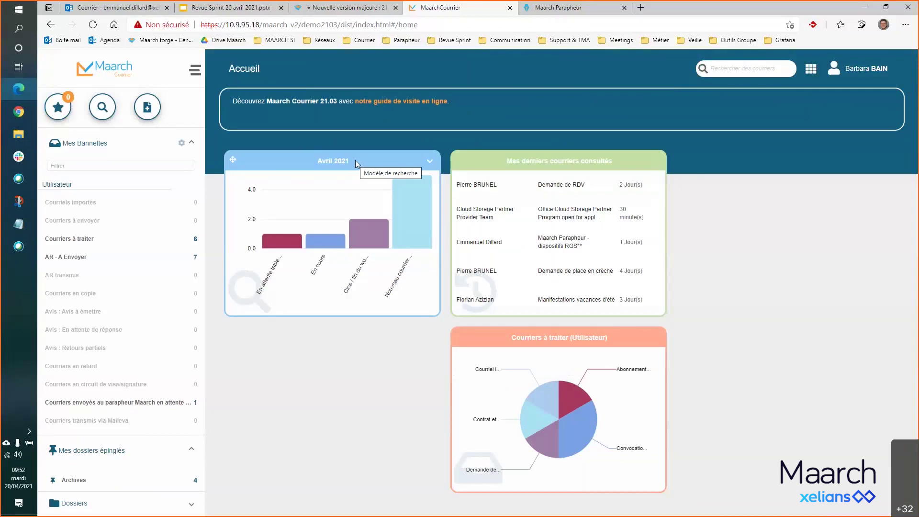
mouse_move(334, 413)
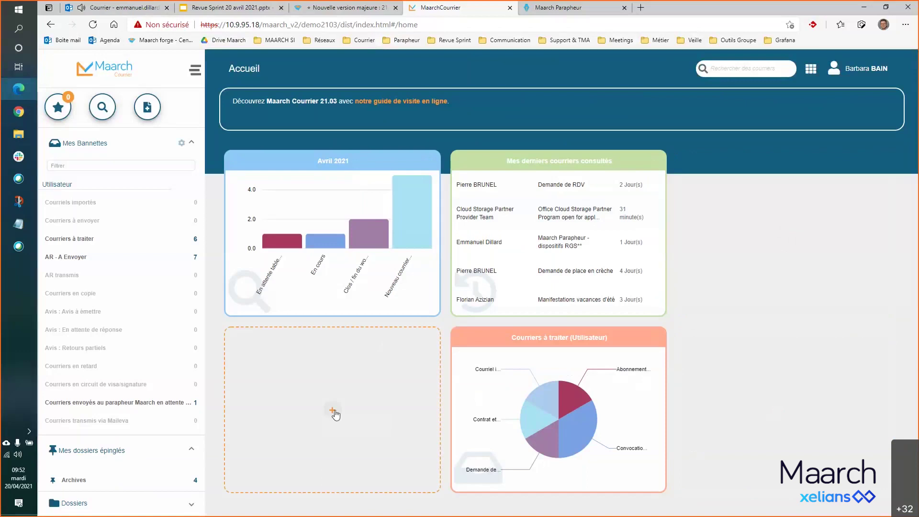
- Start a Bannette tile in the lower-left slot using the Courriers à traiter basket
left_click(333, 411)
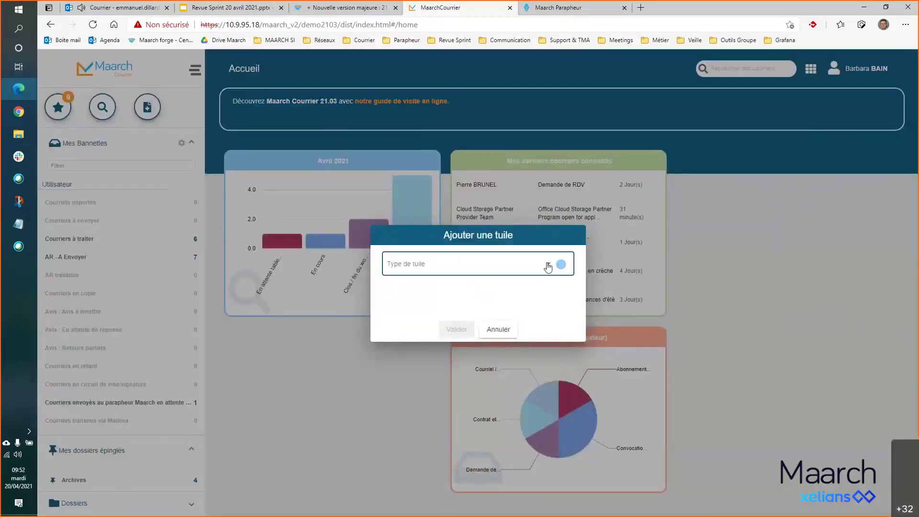
left_click(547, 266)
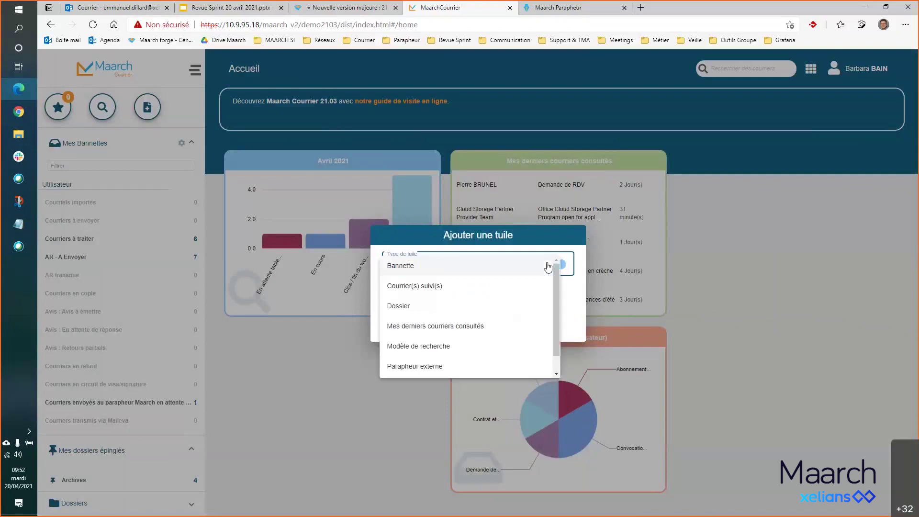
left_click(486, 273)
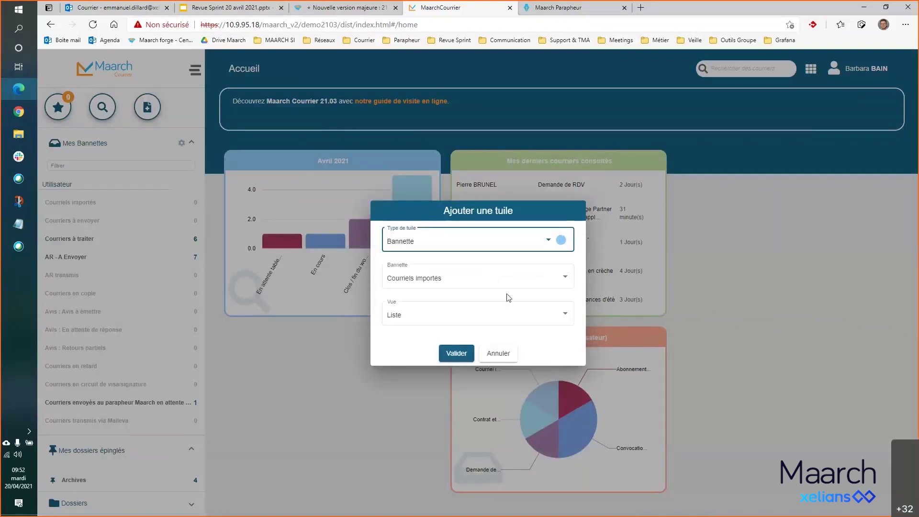
left_click(567, 279)
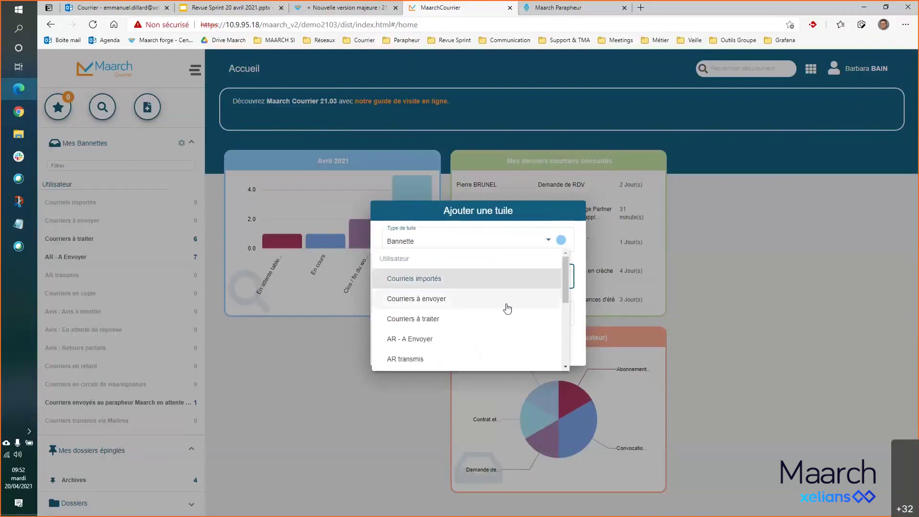
left_click(499, 321)
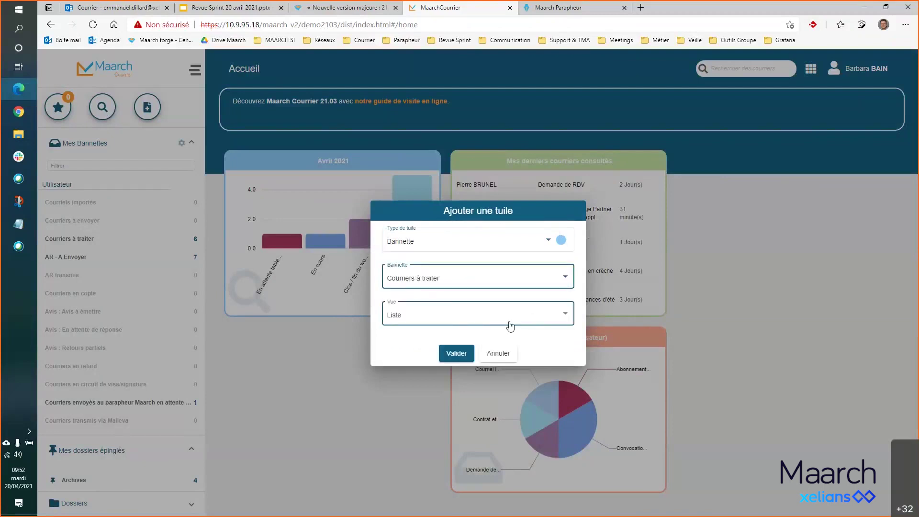
- Display the basket as a Graphique of type Courbe plotted by Date de création
left_click(567, 316)
left_click(446, 295)
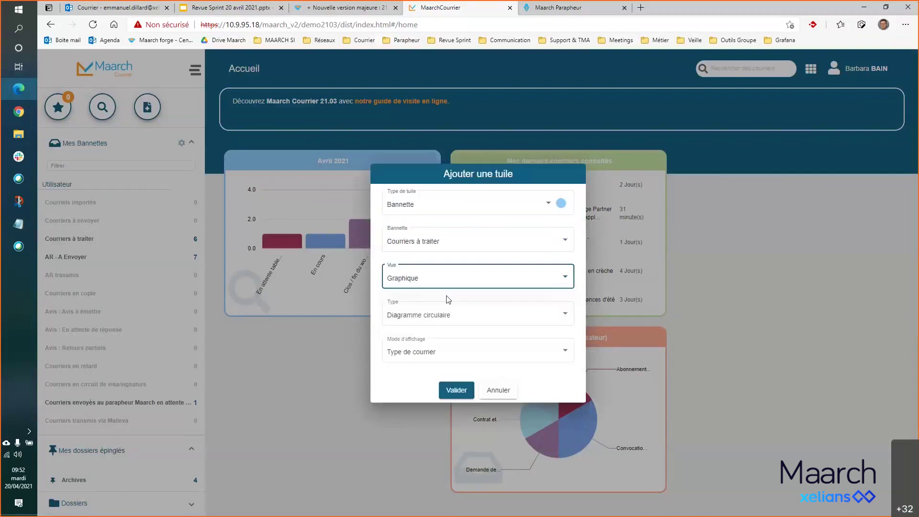
left_click(564, 316)
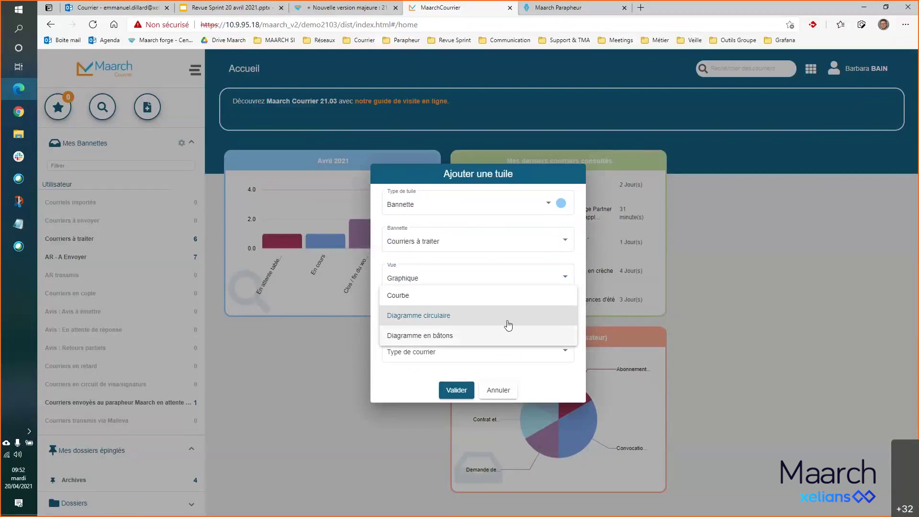
left_click(492, 297)
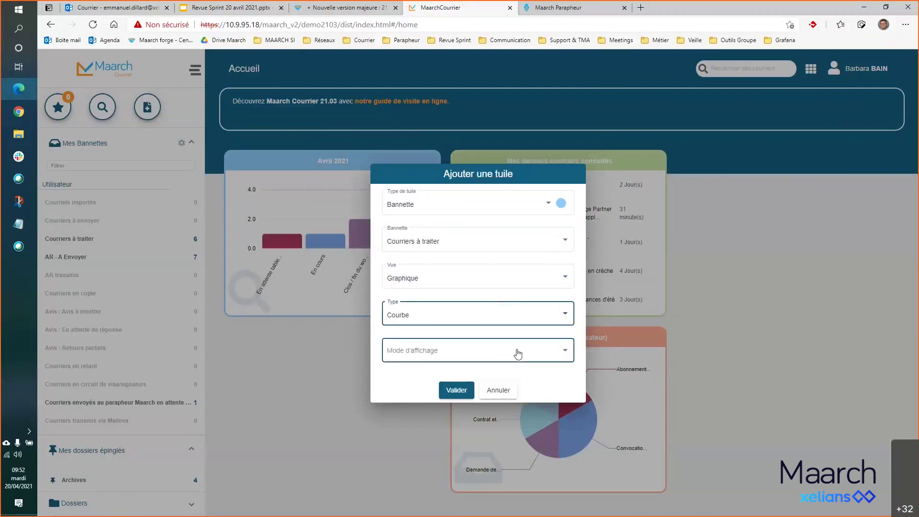
left_click(548, 352)
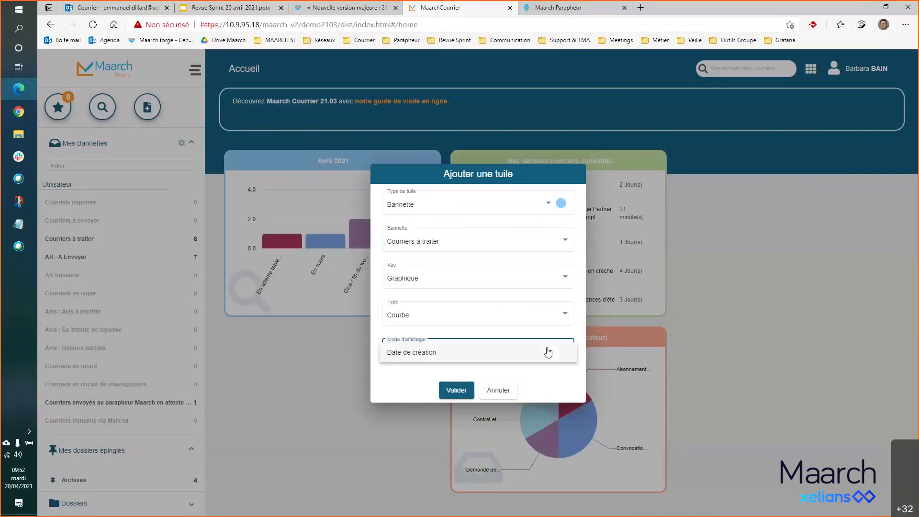
left_click(419, 354)
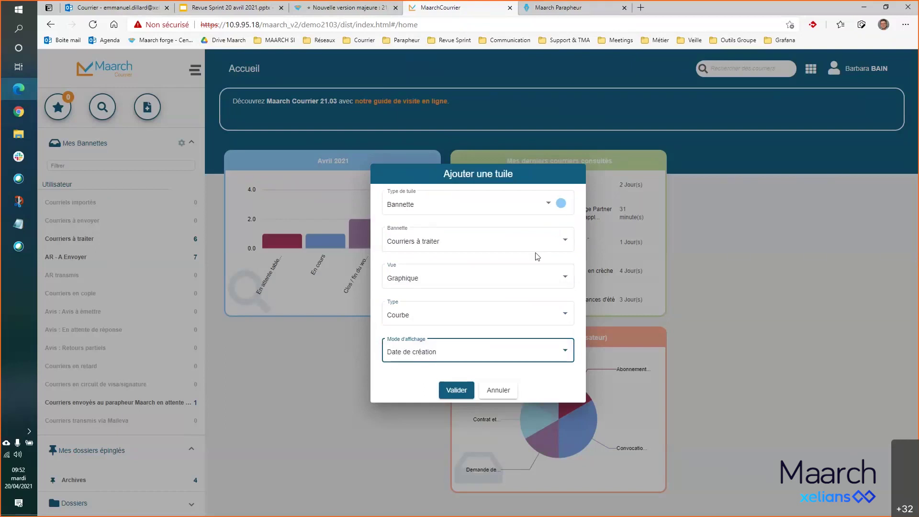
- Keep Bannette as the tile type, make the tile purple and validate it
left_click(552, 207)
left_click(552, 206)
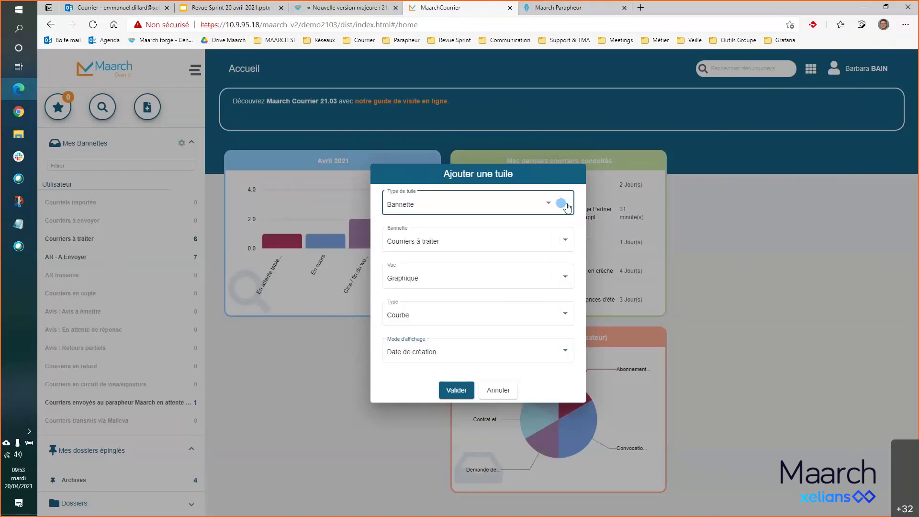
left_click(562, 203)
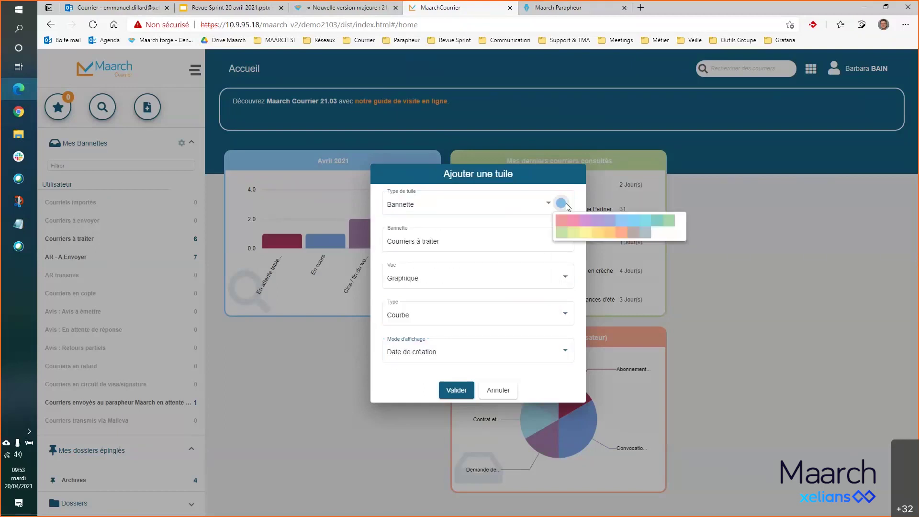
left_click(598, 221)
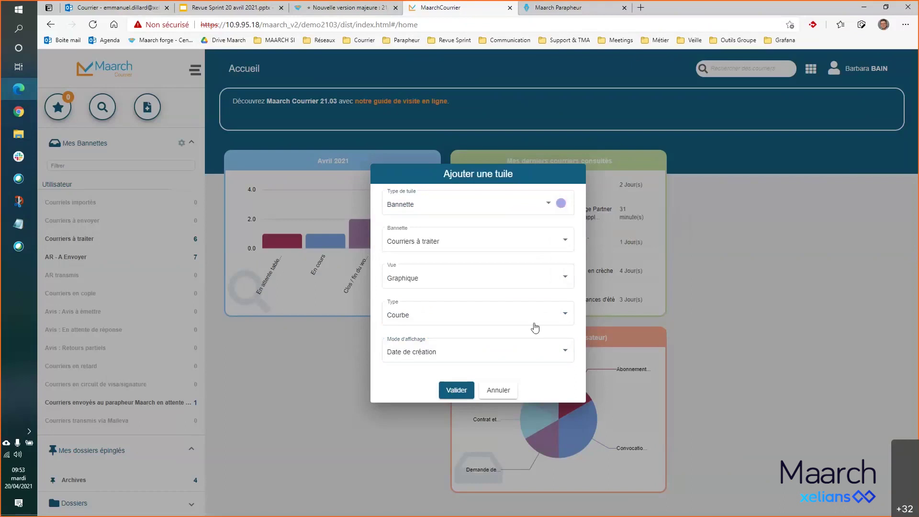
left_click(457, 390)
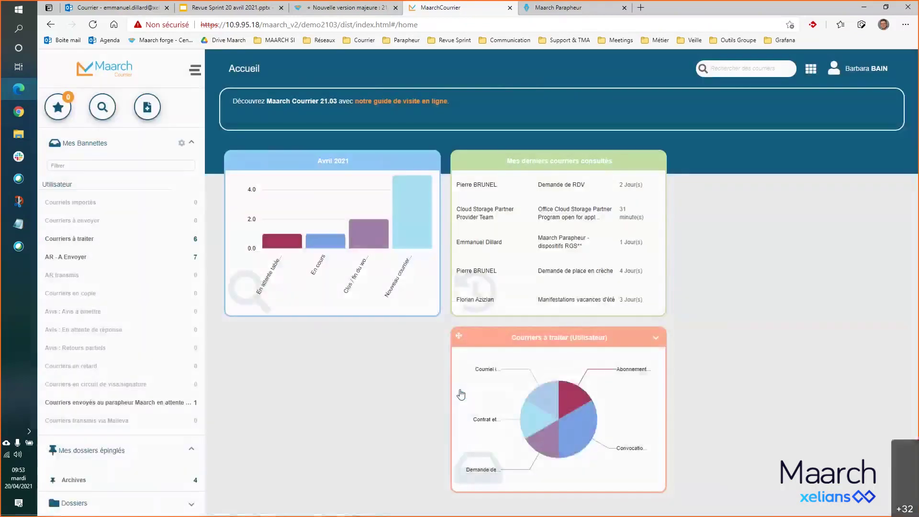
- Let the purple Courriers à traiter curve tile finish loading on the Accueil dashboard
mouse_move(758, 458)
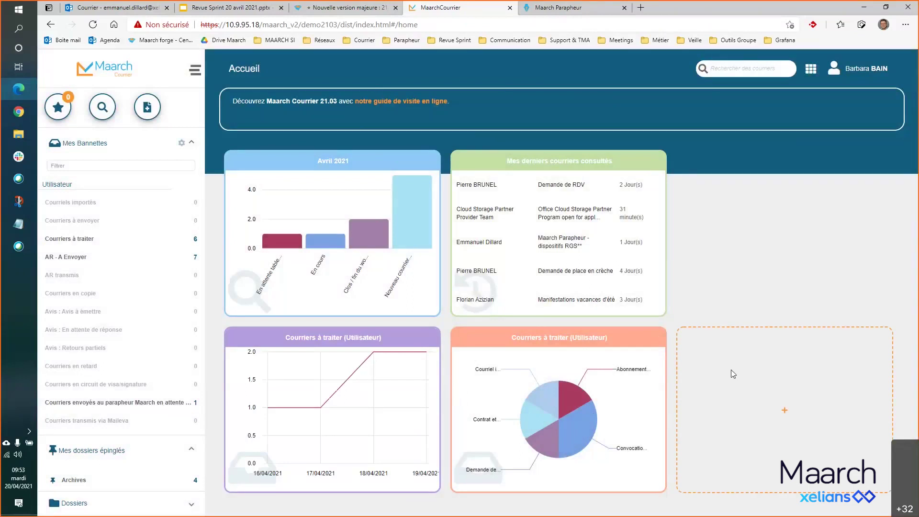
mouse_move(330, 435)
left_click(657, 163)
mouse_move(660, 182)
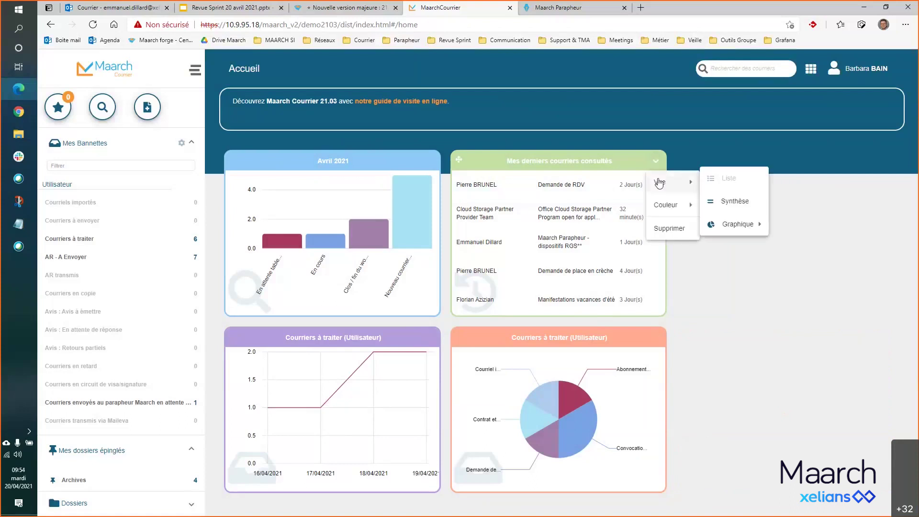
mouse_move(660, 212)
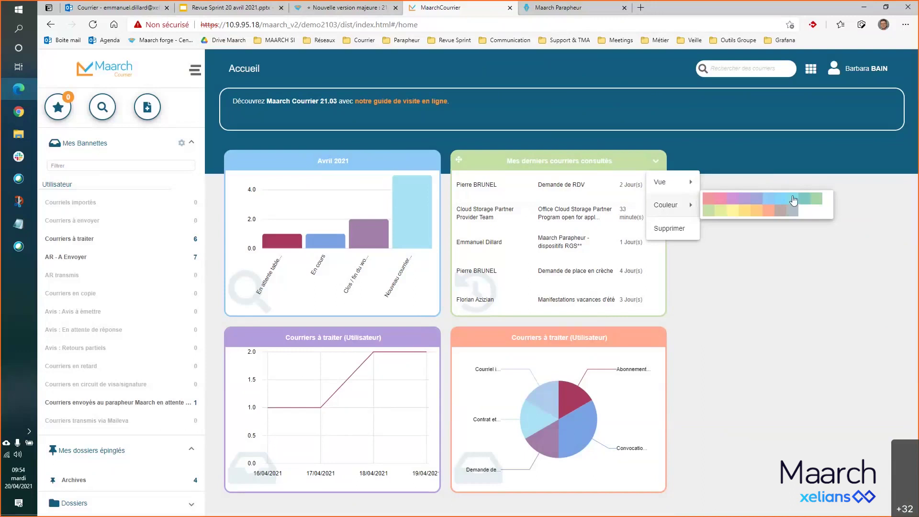
left_click(884, 187)
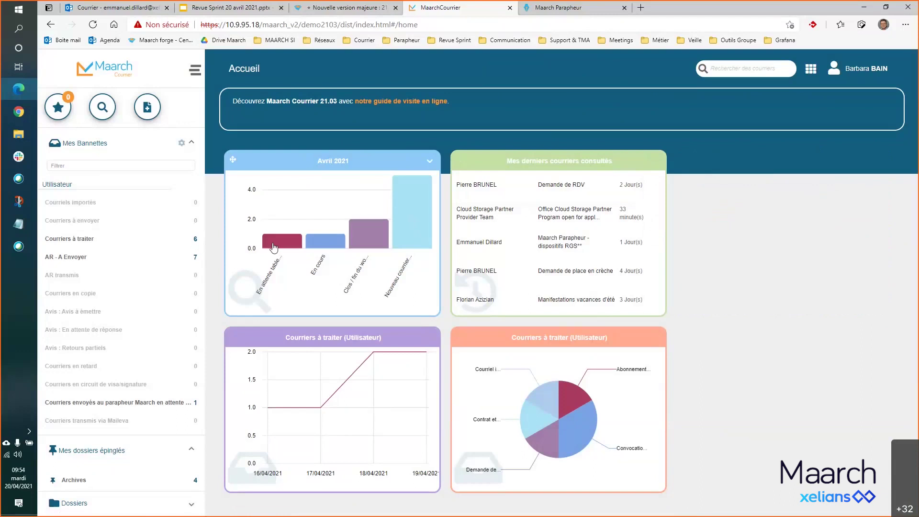
- Open the Courriers à traiter basket, then return to the home dashboard via the Maarch logo
left_click(147, 248)
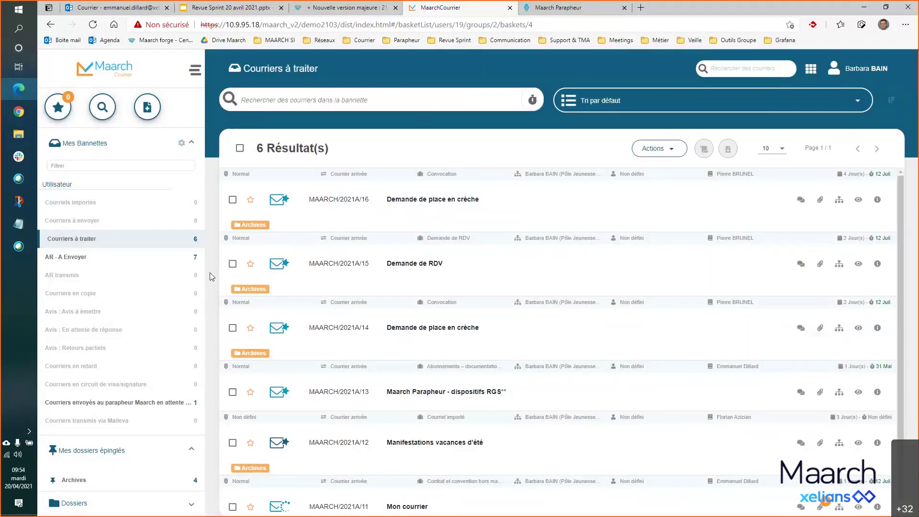
left_click(113, 76)
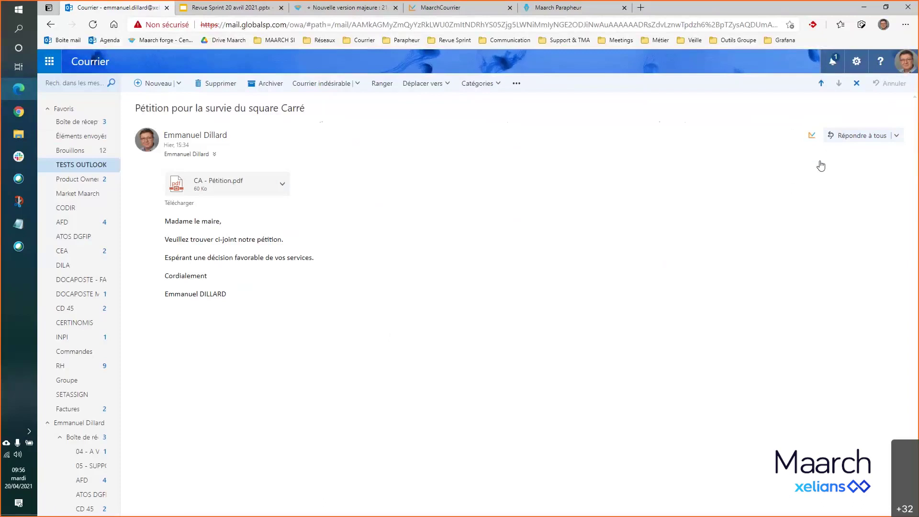
- Open the Maarch Courrier add-in pane for the Pétition pour la survie du square Carré email
left_click(811, 139)
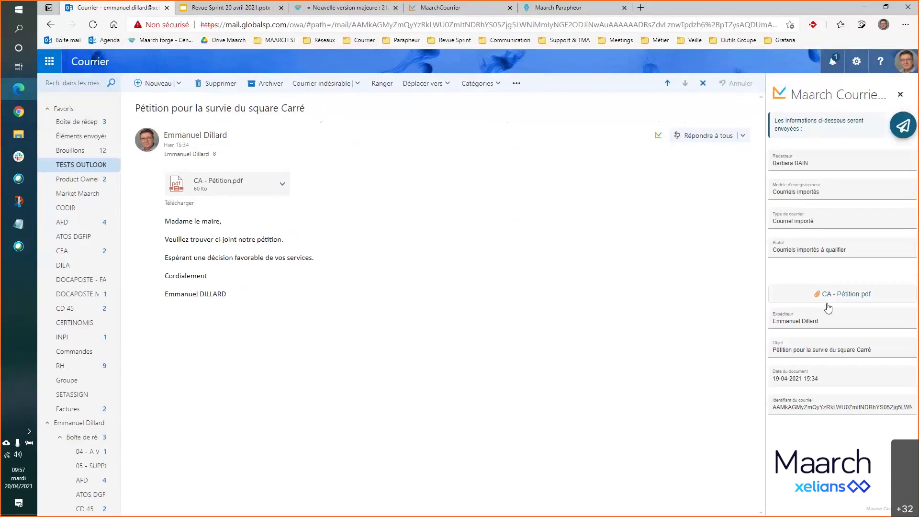
- Include the CA - Pétition.pdf attachment and send the petition email into Maarch Courrier
left_click(831, 294)
left_click(903, 127)
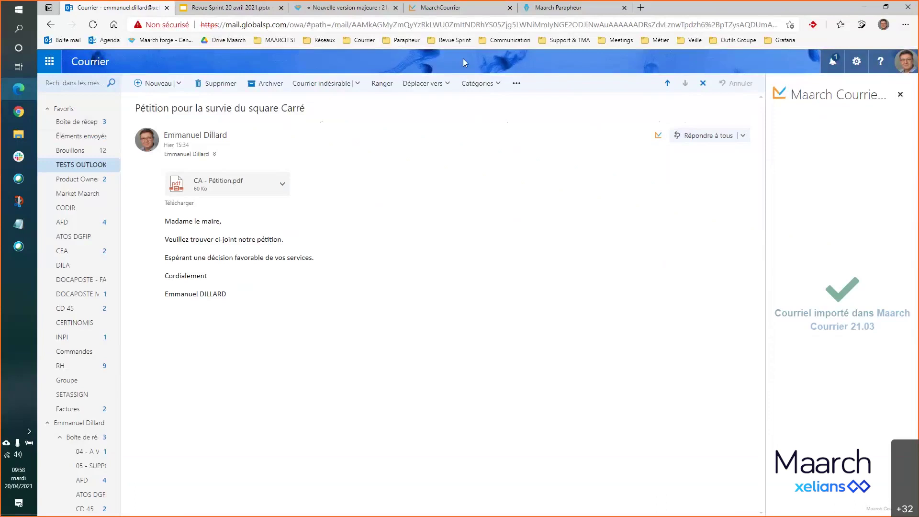
- Switch to Maarch Courrier and open the Courriels importés basket
left_click(444, 9)
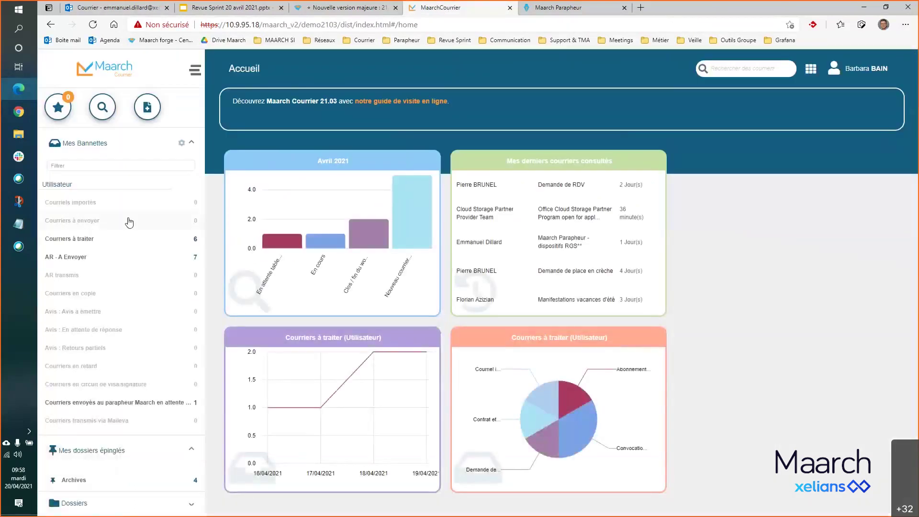
left_click(91, 204)
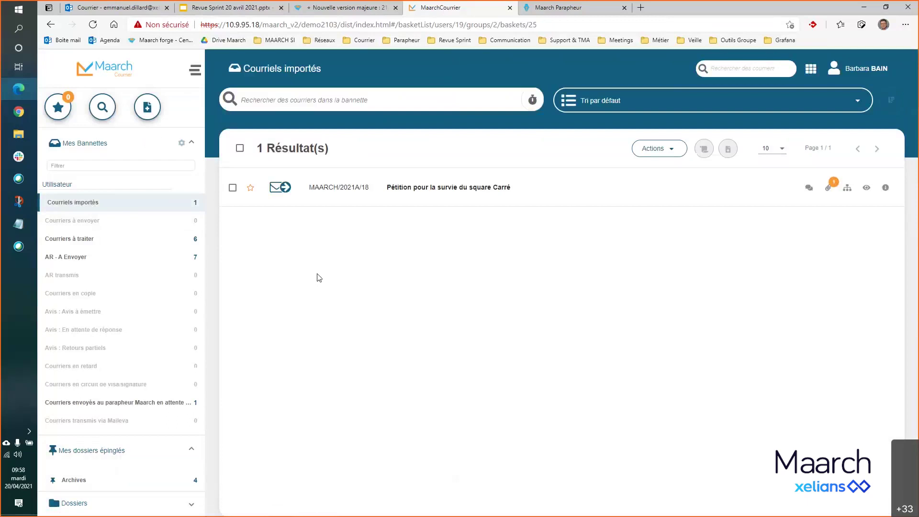
- Open the Pétition mail, review its CA - Pétition.pdf attachment, then return home
left_click(427, 188)
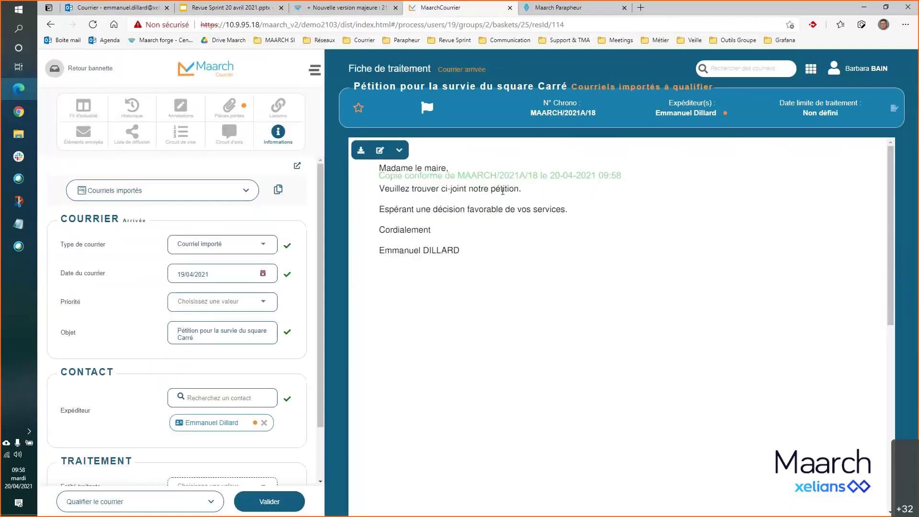
left_click(228, 114)
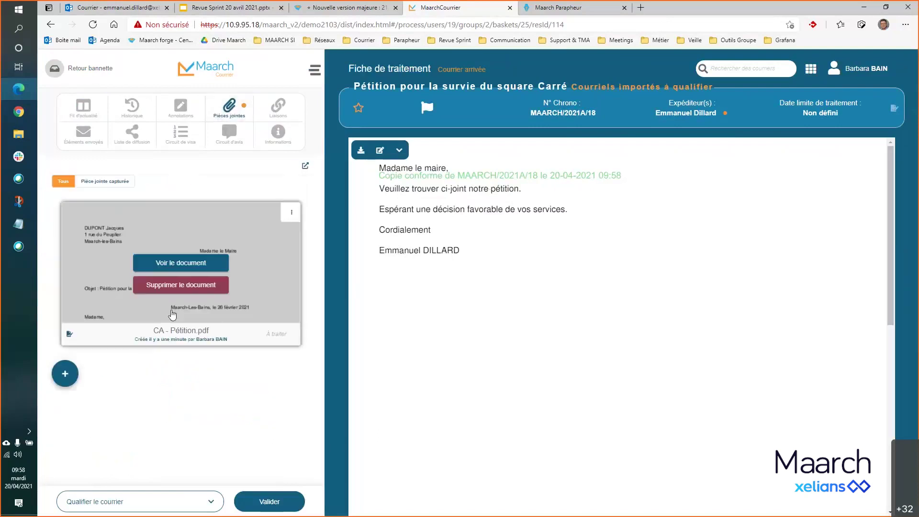
left_click(187, 265)
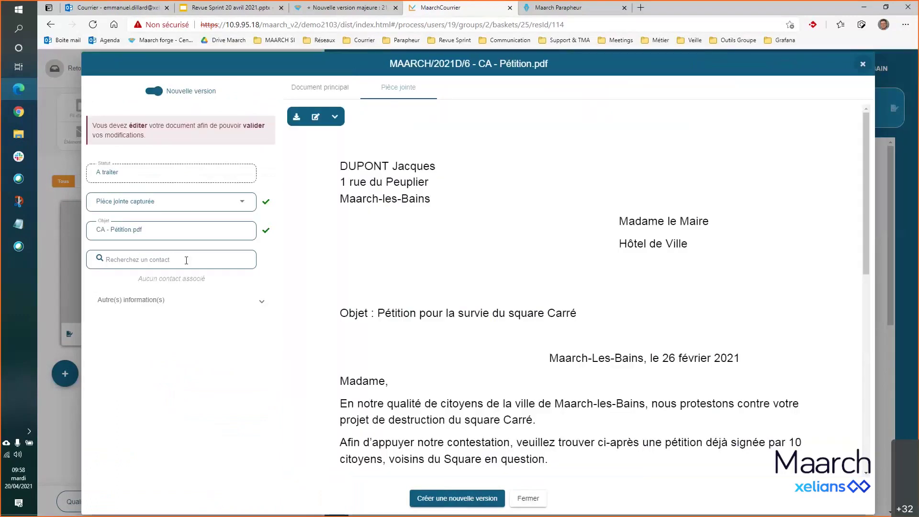
scroll(574, 306, "down", 7)
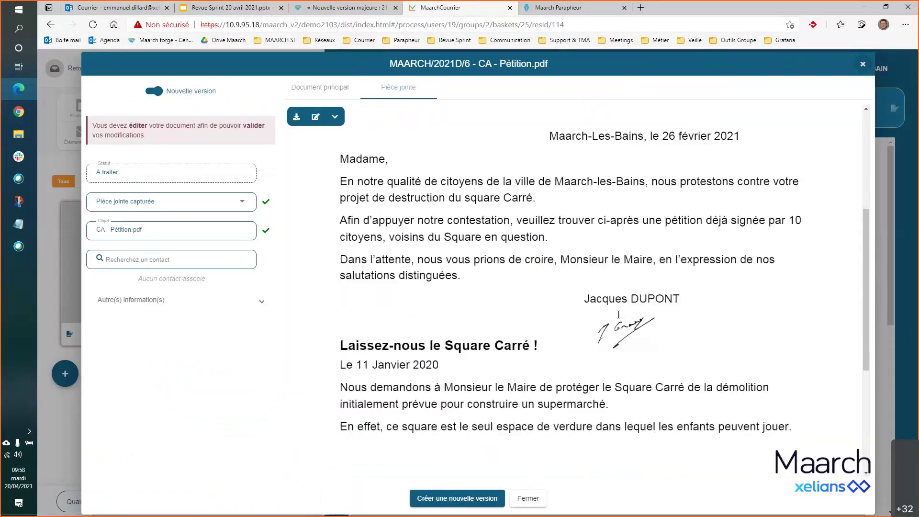
scroll(618, 315, "down", 3)
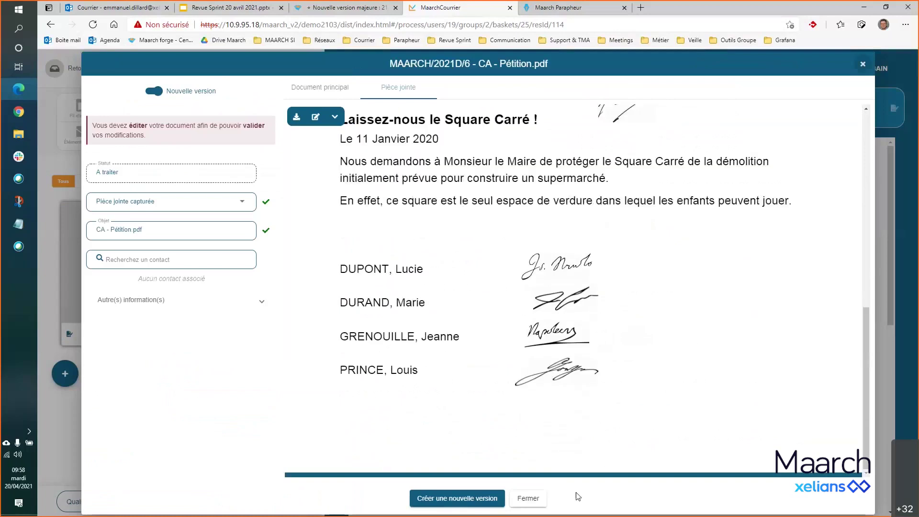
left_click(528, 498)
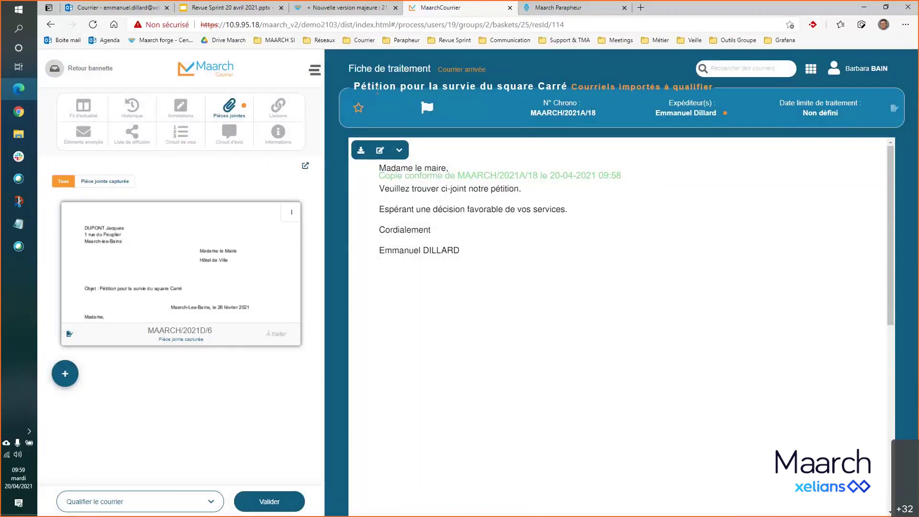
left_click(202, 73)
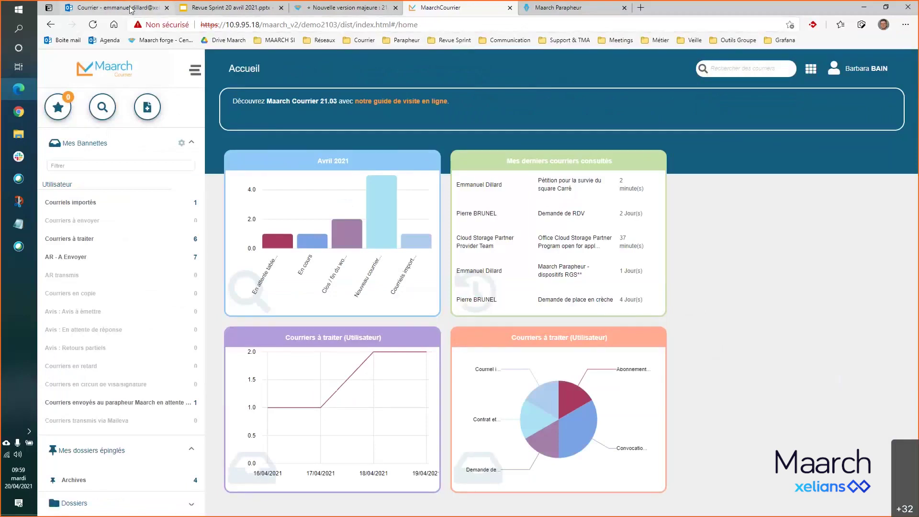
- In Outlook, send the 'Convention pour le prêt des installations' email through the Maarch add-in, then return to Maarch Courrier
left_click(115, 7)
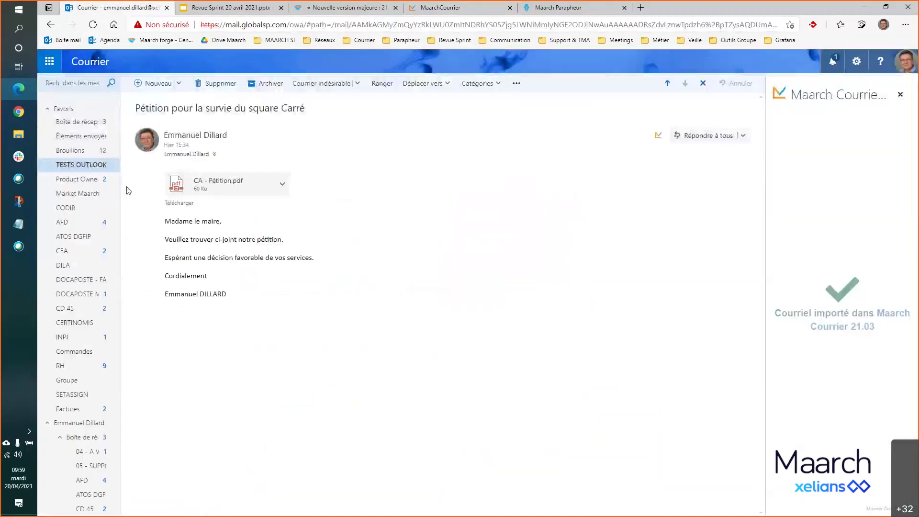
left_click(91, 165)
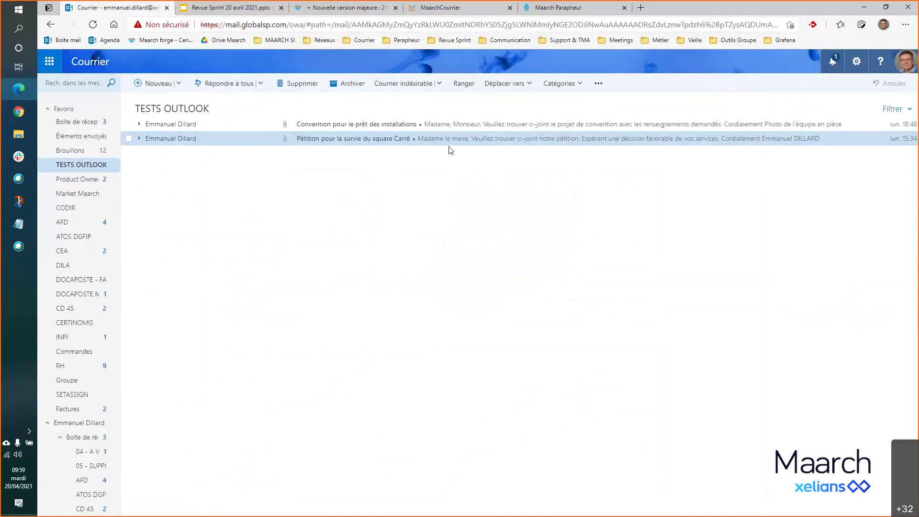
left_click(421, 125)
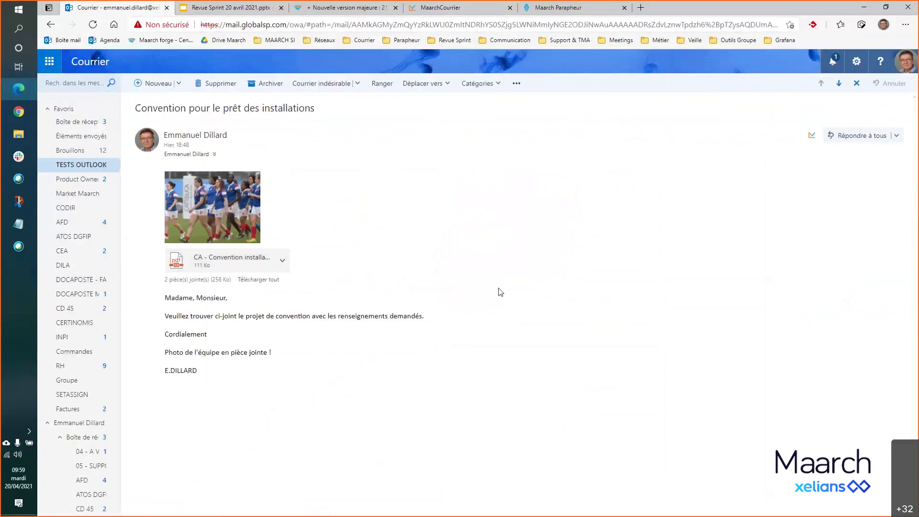
left_click(812, 135)
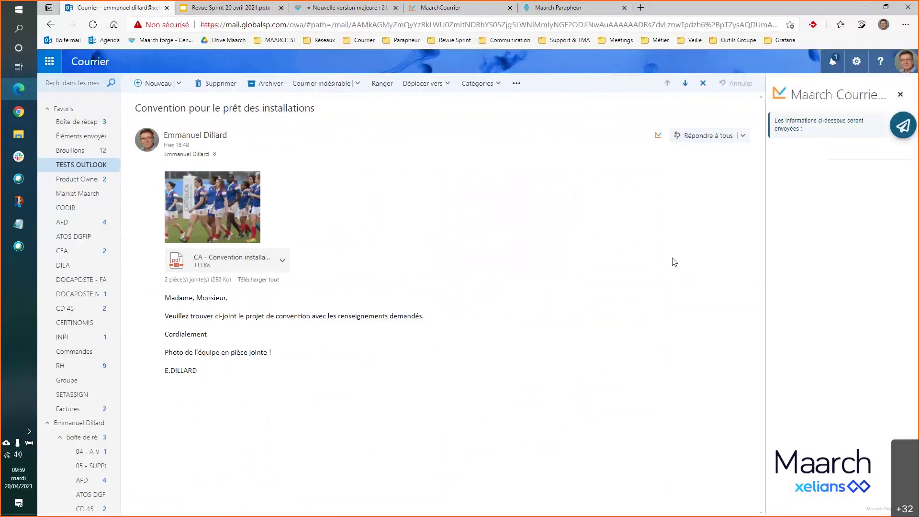
left_click(907, 127)
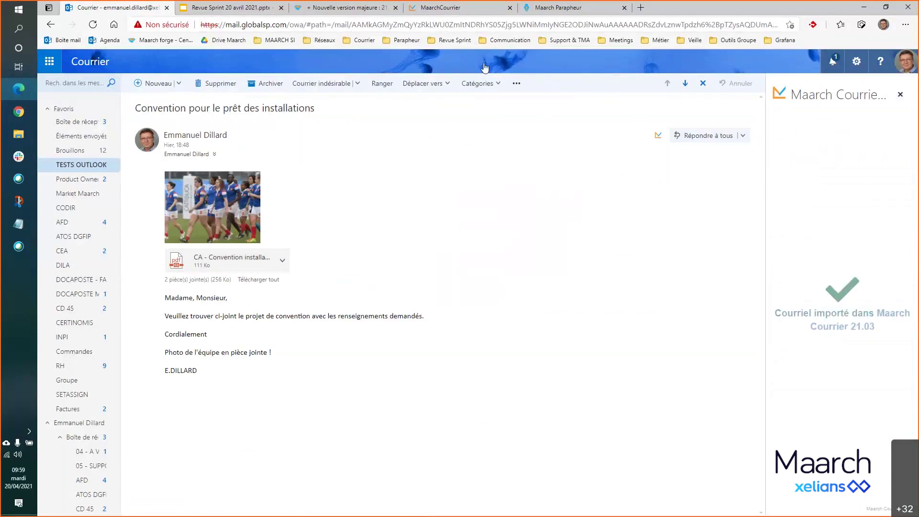
left_click(448, 8)
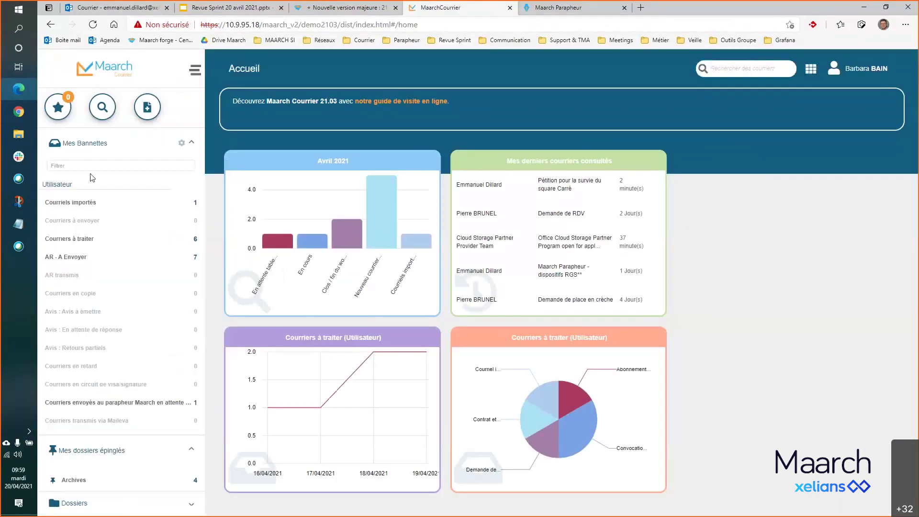
- Open the imported Convention mail from Courriels importés and display its attachments
left_click(72, 202)
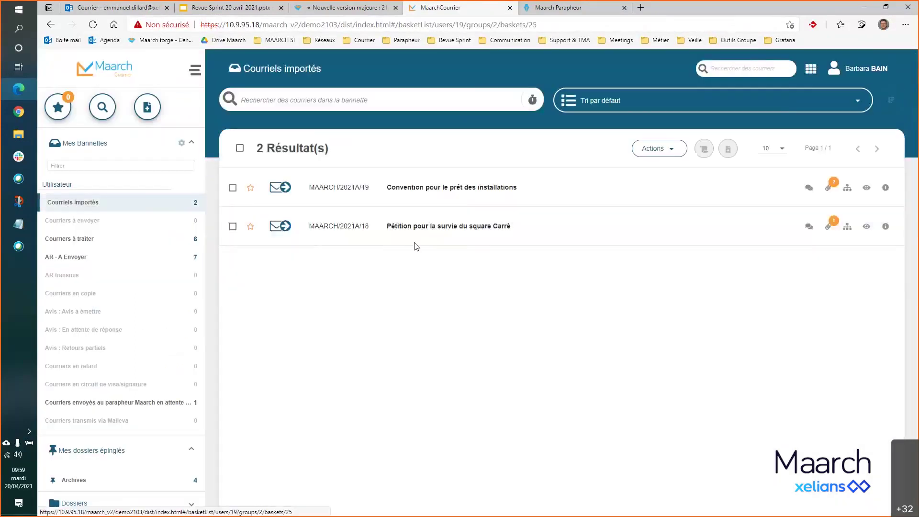
double_click(471, 186)
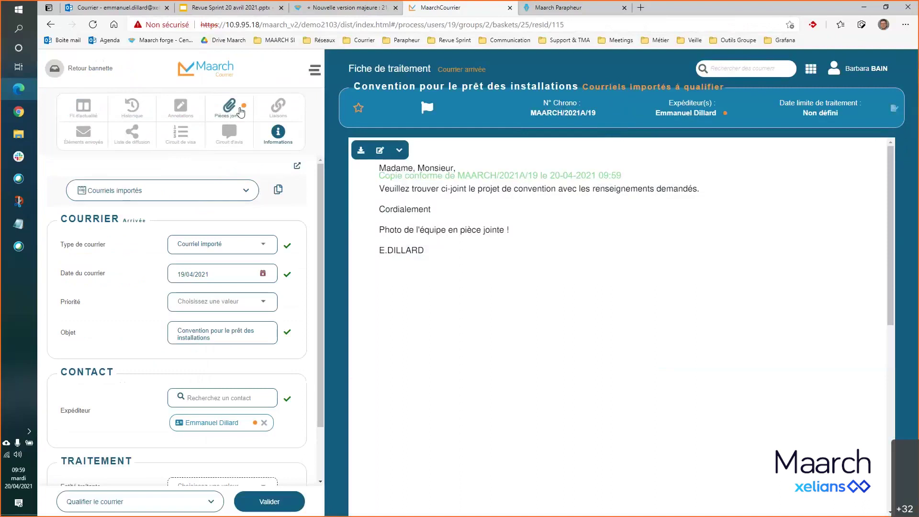
left_click(241, 111)
mouse_move(222, 209)
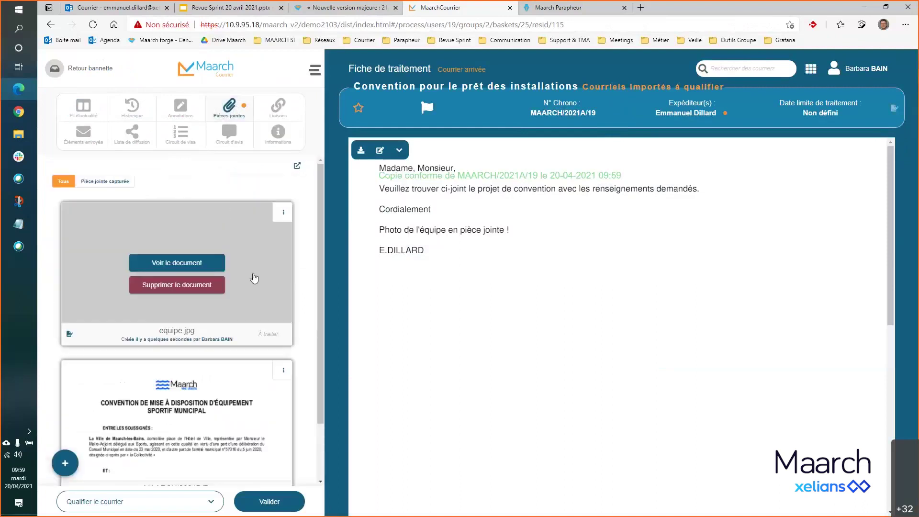
scroll(230, 307, "down", 3)
mouse_move(196, 335)
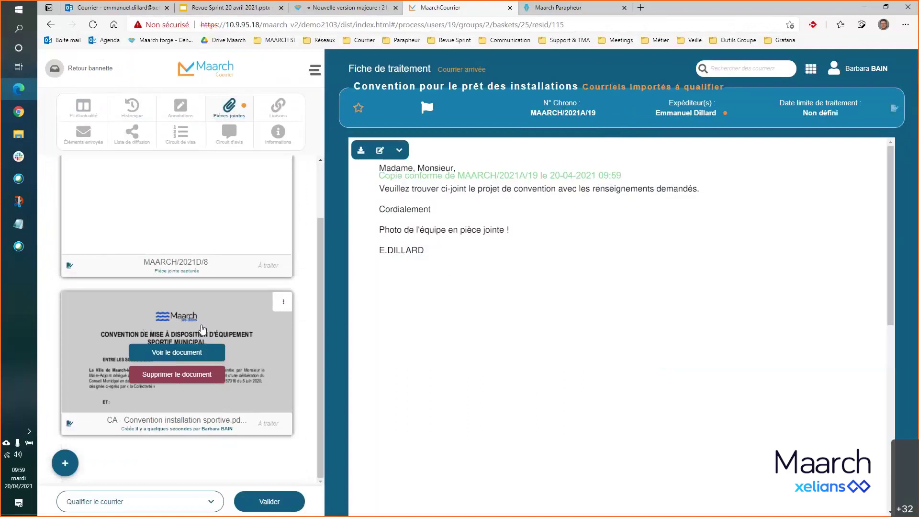
scroll(183, 315, "up", 3)
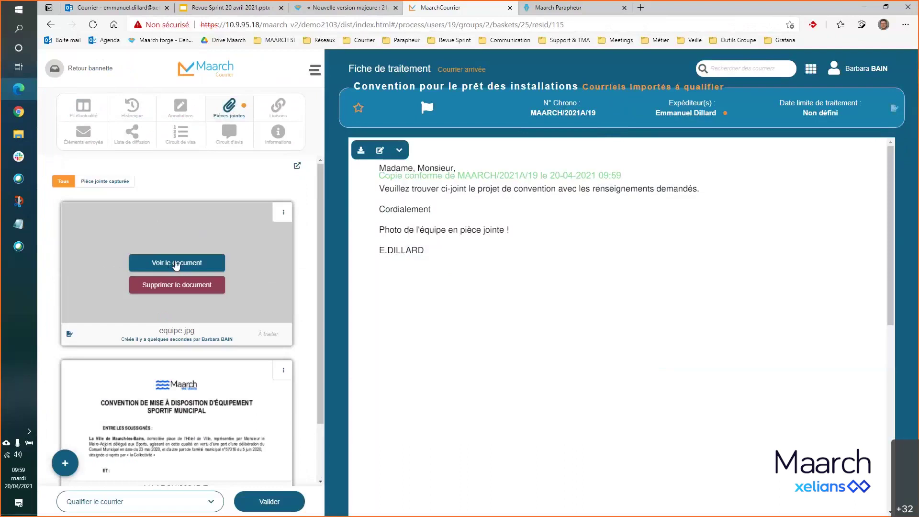
- View the equipe.jpg team photo, then mark it Intégrer au parapheur
left_click(176, 265)
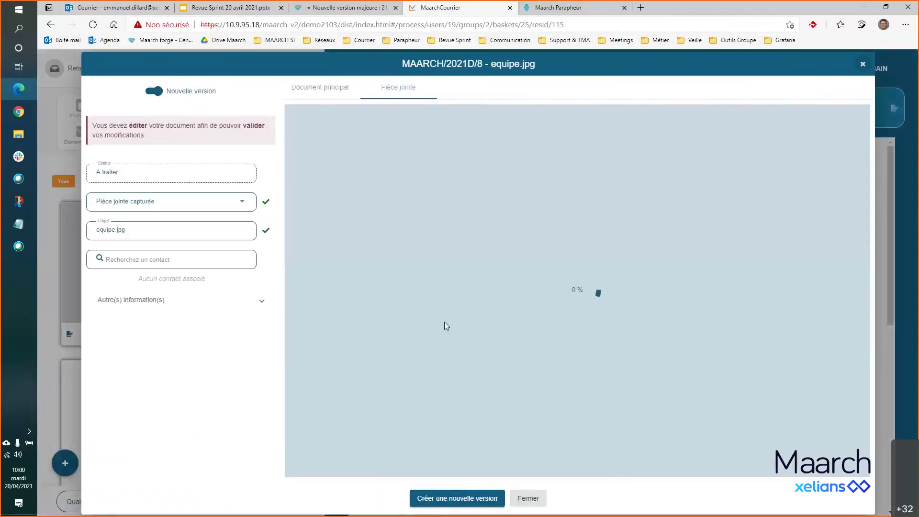
scroll(447, 325, "down", 1)
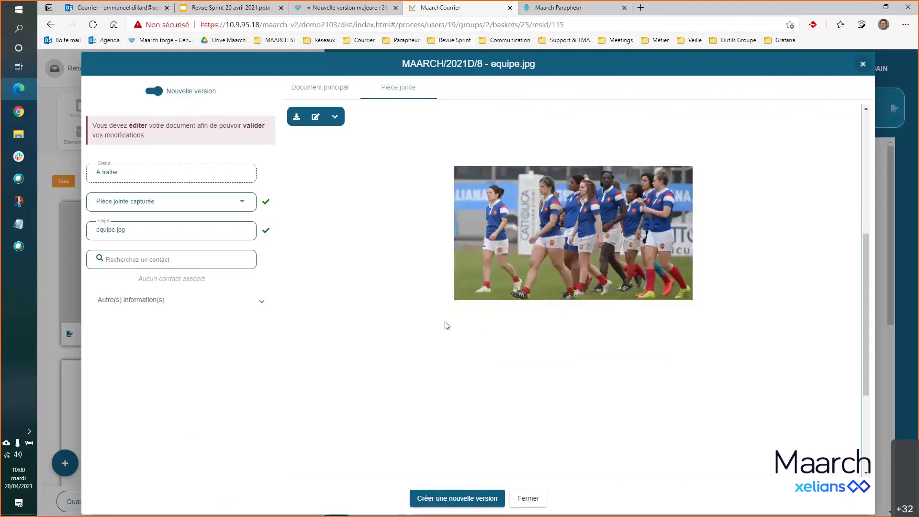
left_click(528, 499)
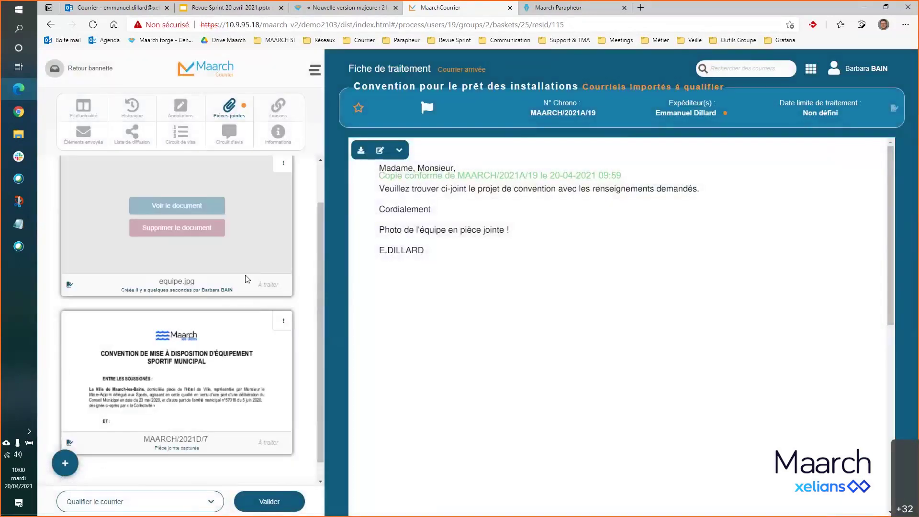
left_click(283, 212)
left_click(296, 236)
scroll(296, 255, "down", 1)
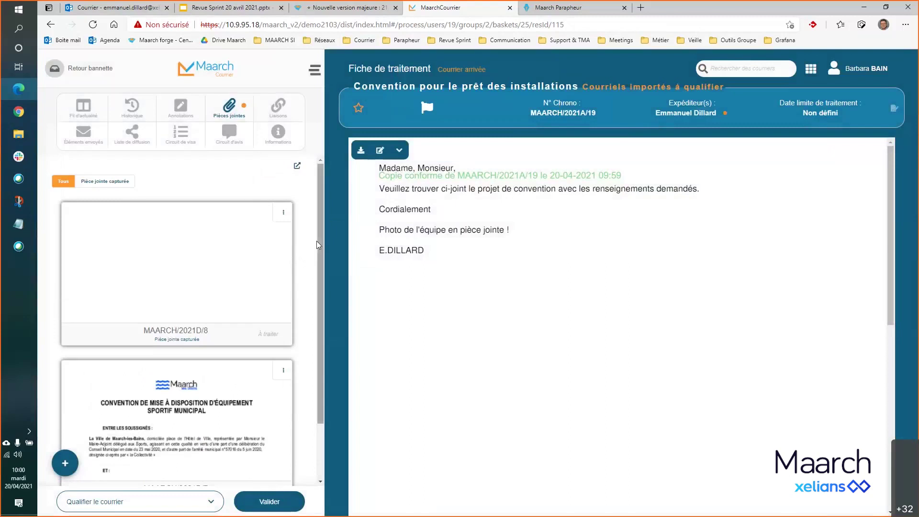
- Open the Convention email in TESTS OUTLOOK, run the Maarch add-in, then open add-in management
left_click(109, 8)
left_click(92, 165)
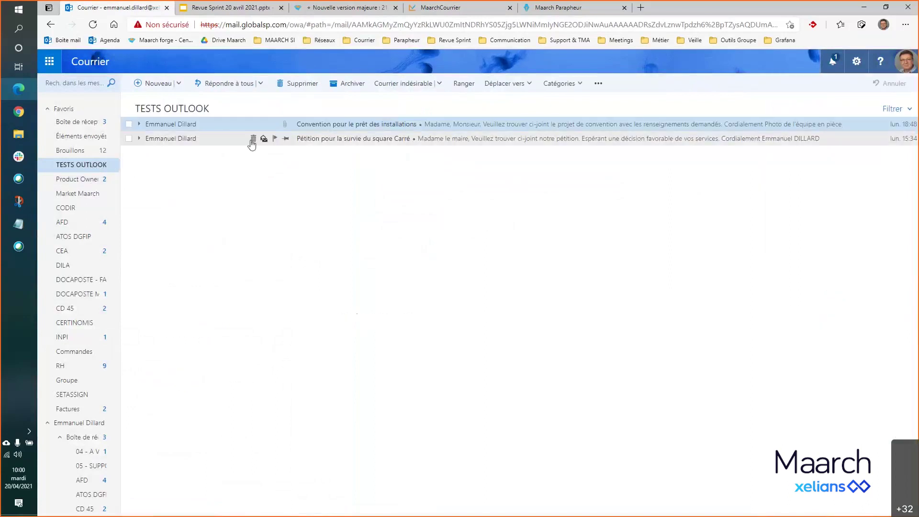
left_click(478, 125)
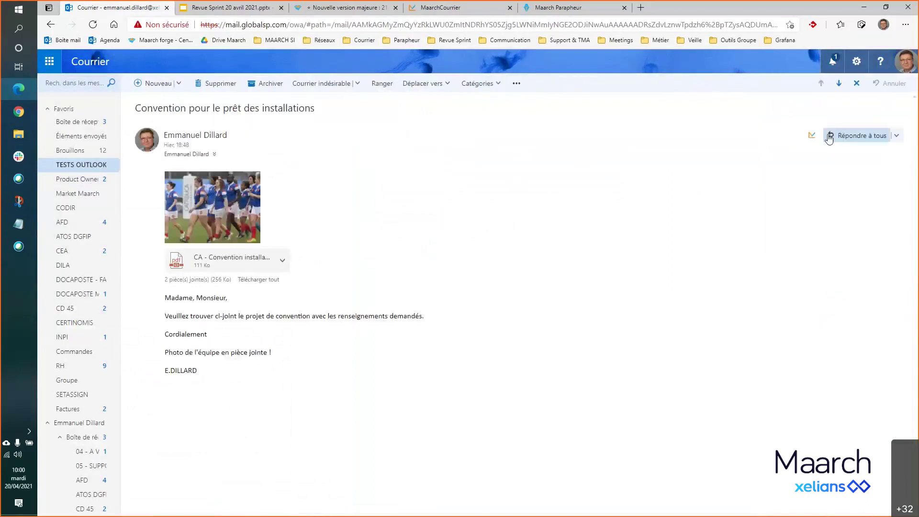
left_click(813, 136)
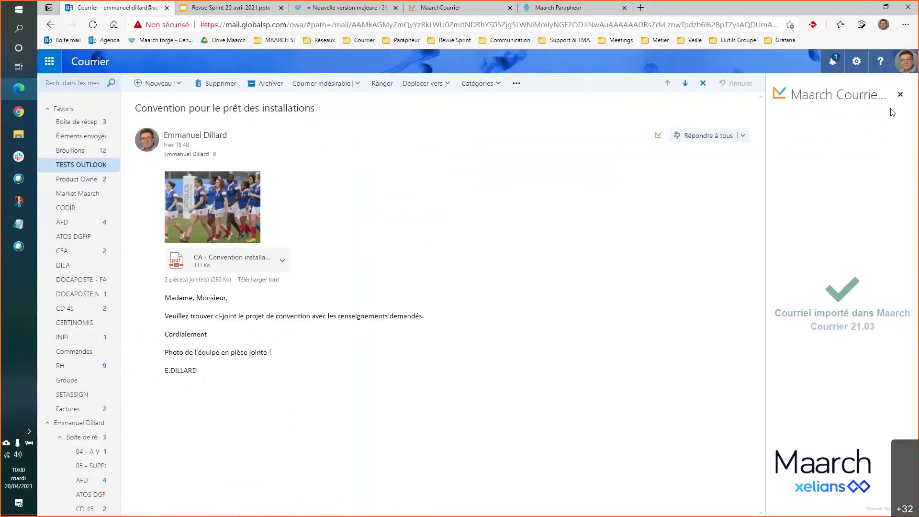
left_click(857, 61)
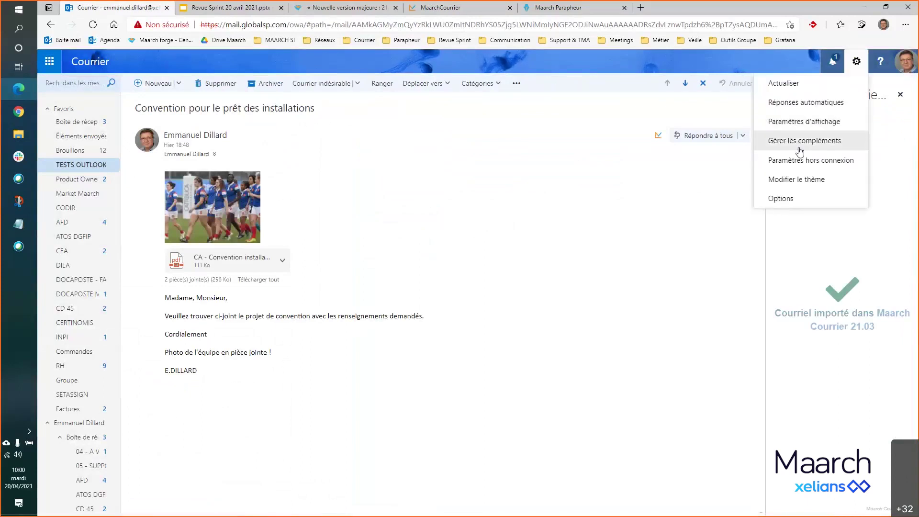
left_click(828, 143)
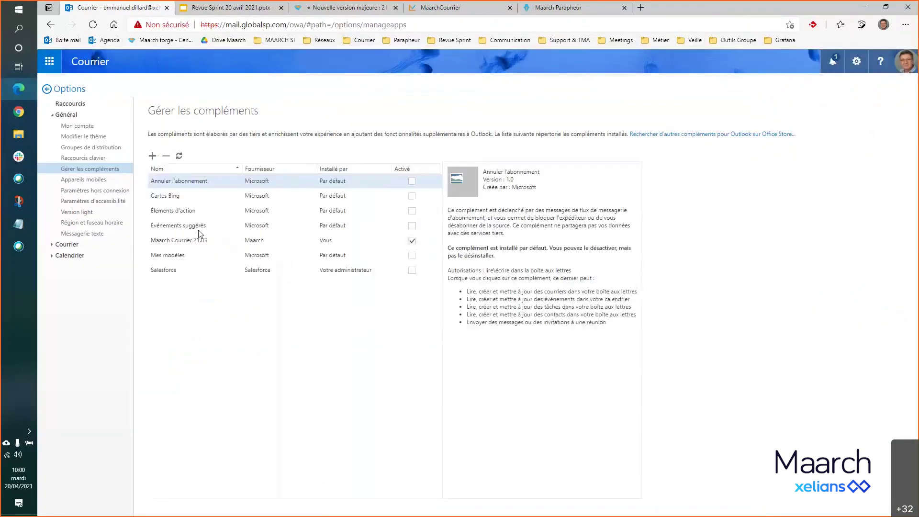
- View the Maarch Courrier 21.03 add-in details: version 1.0.0.0 by Maarch
left_click(179, 243)
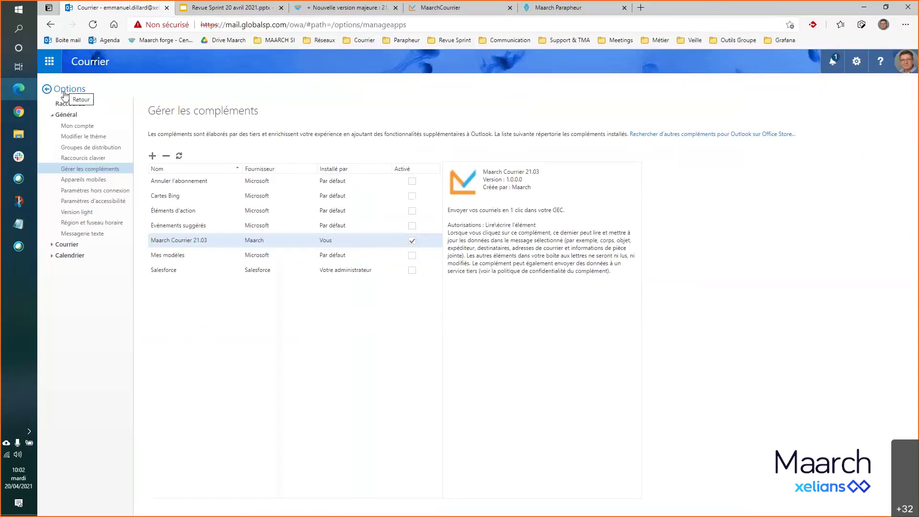
- Open the Convention pour le prêt des installations mail from the Courriels importés basket and review its form
left_click(483, 11)
left_click(206, 67)
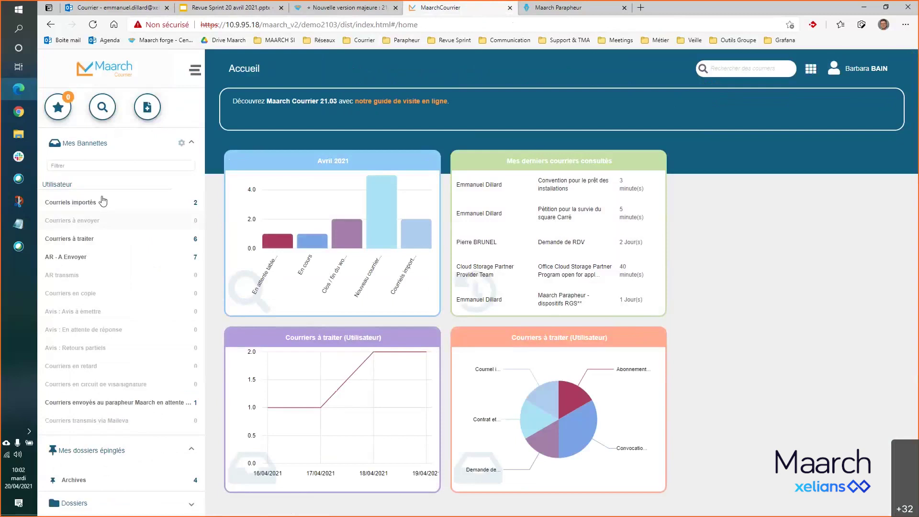
left_click(101, 203)
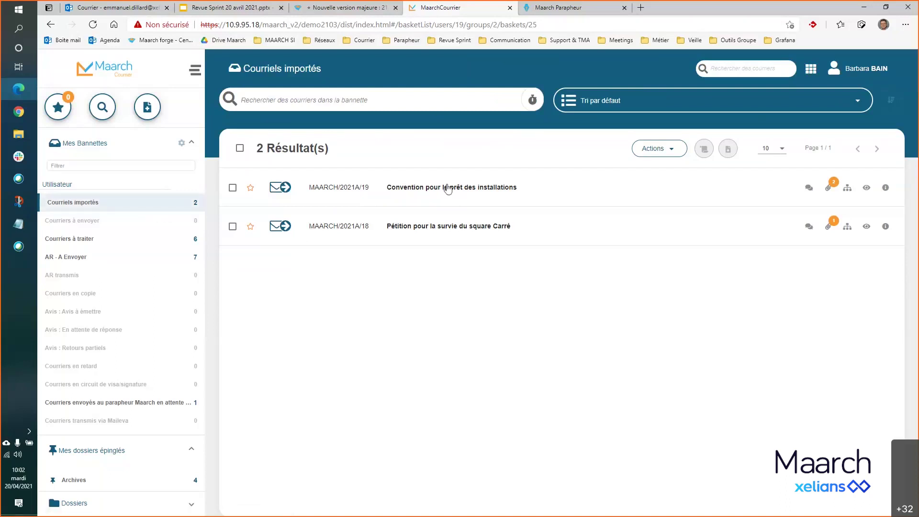
left_click(428, 191)
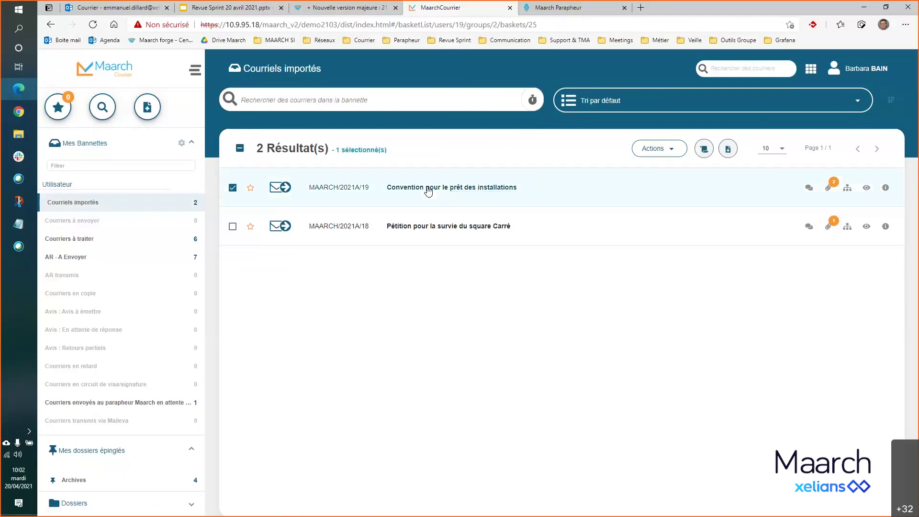
left_click(428, 190)
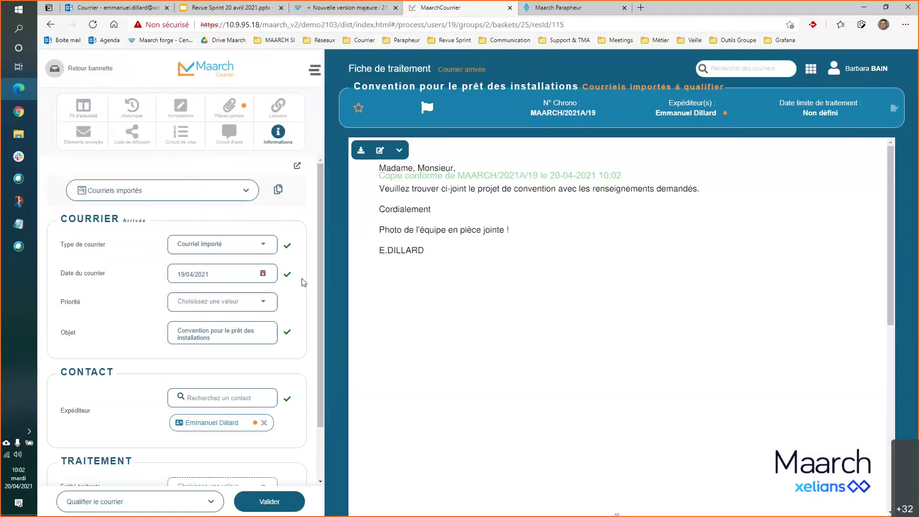
scroll(303, 282, "down", 1)
scroll(304, 283, "up", 1)
scroll(303, 280, "down", 2)
scroll(304, 278, "up", 2)
scroll(217, 364, "down", 2)
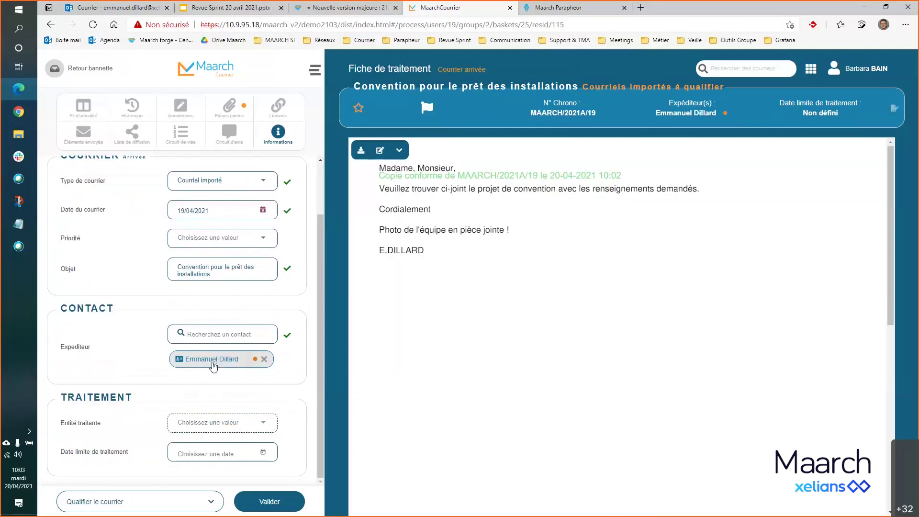
left_click(216, 366)
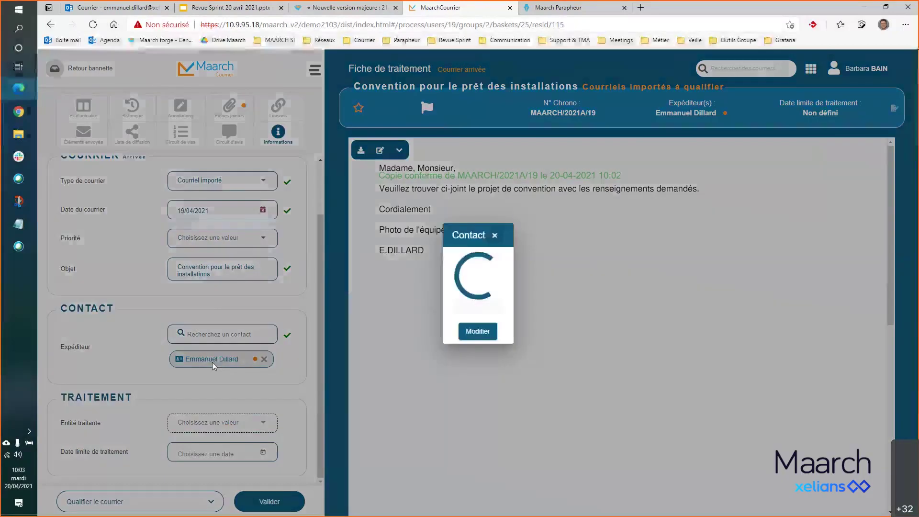
left_click(478, 335)
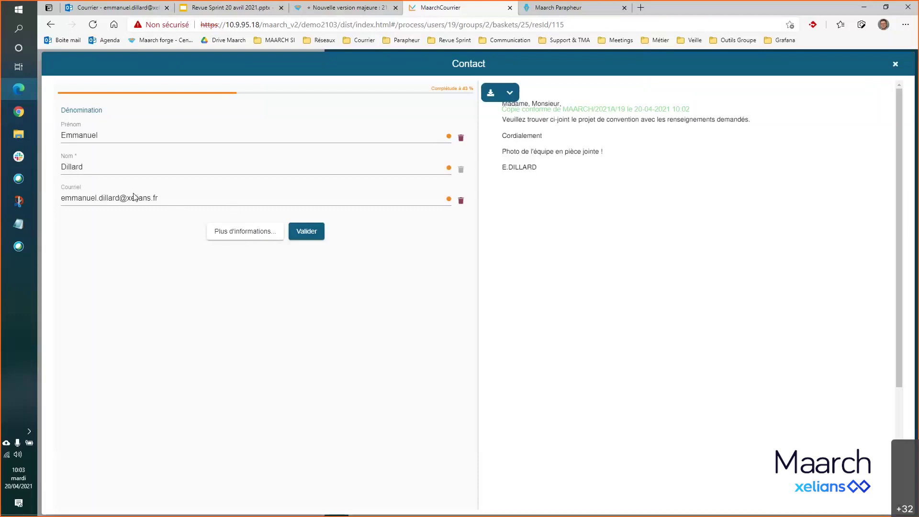
left_click(240, 232)
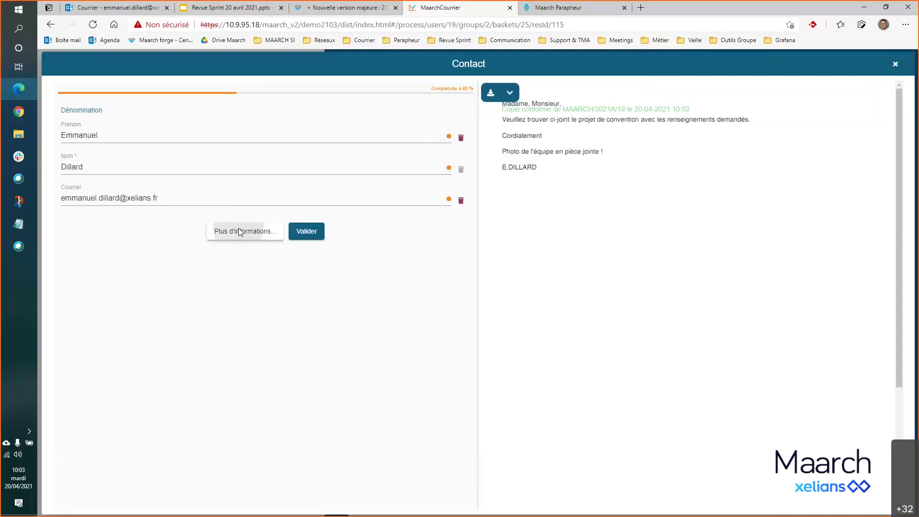
left_click(137, 245)
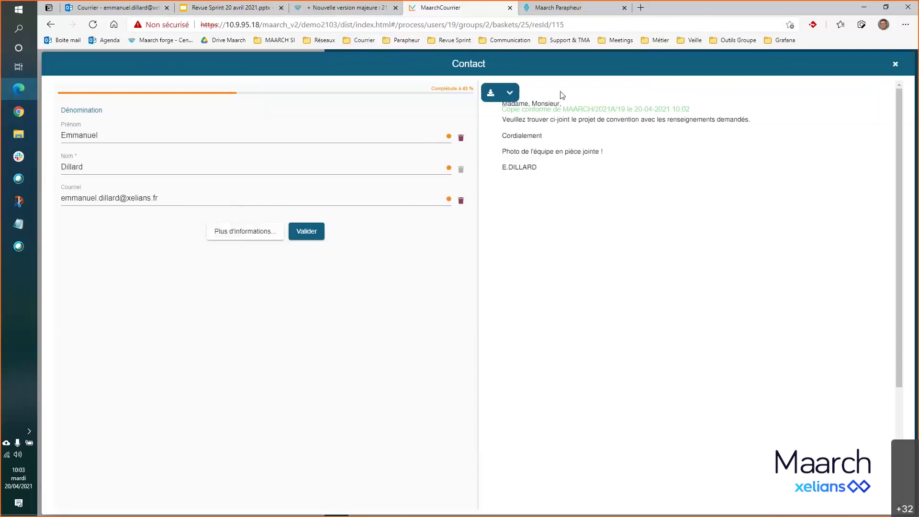
left_click(895, 65)
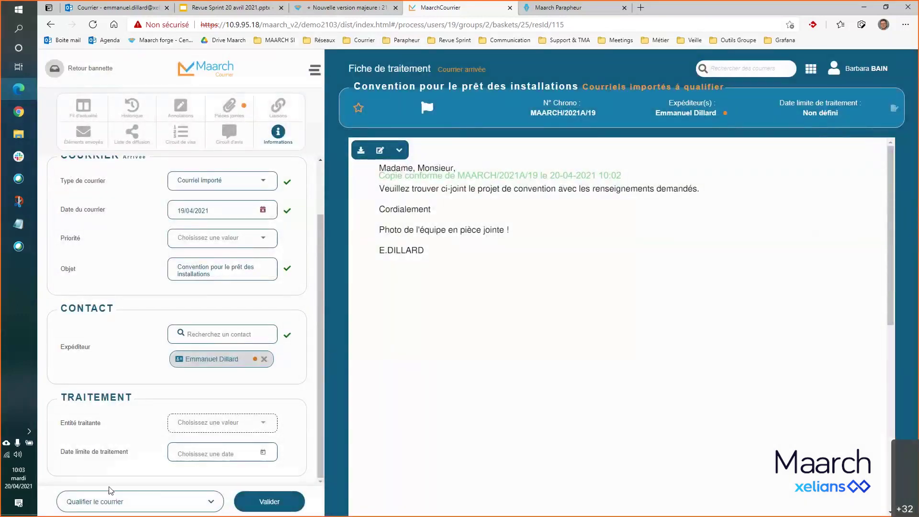
- Set the mail type to Contrat et convention hors marchés publics, filtering the list with 'con'
left_click(278, 505)
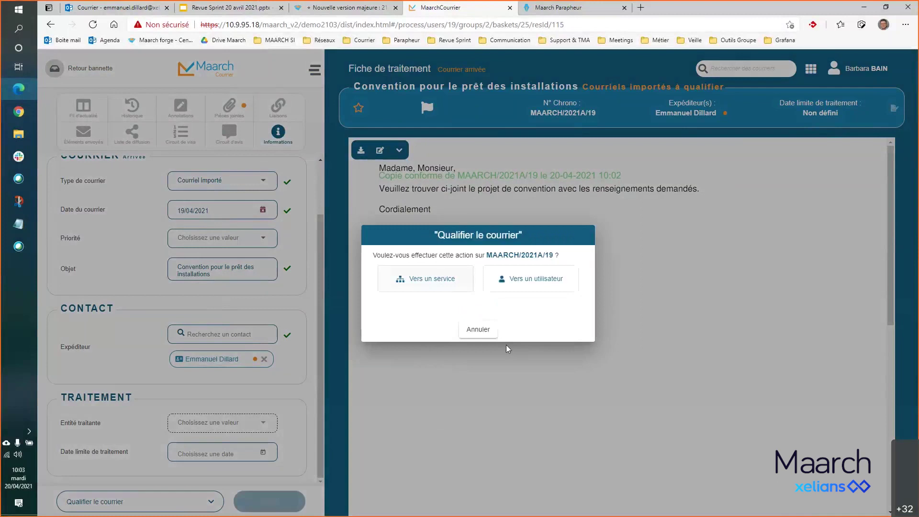
left_click(478, 330)
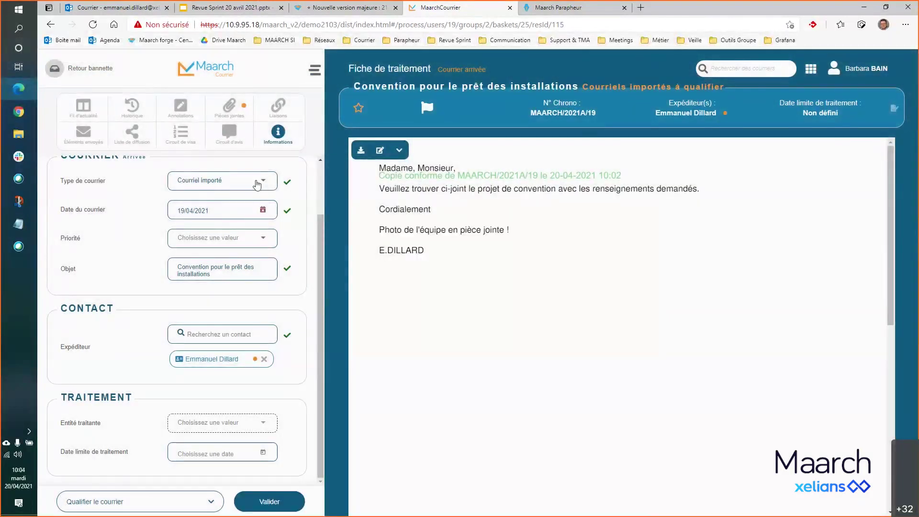
left_click(258, 184)
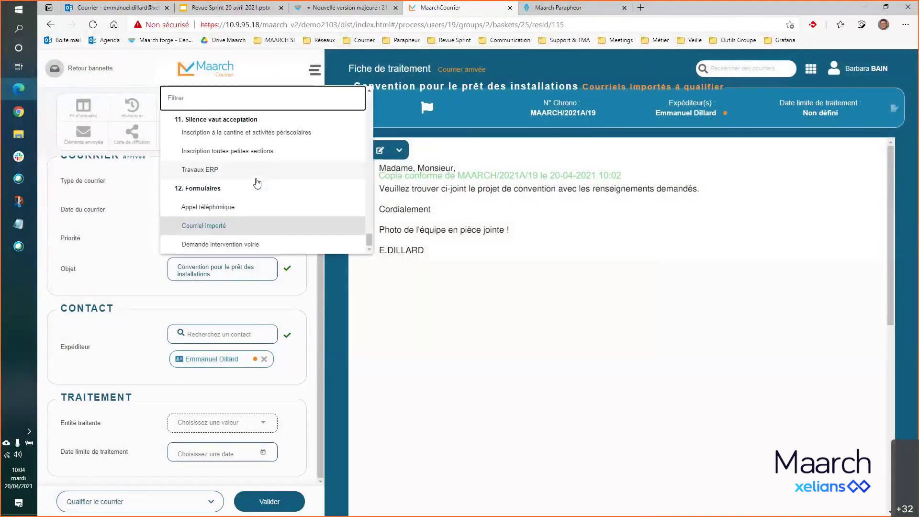
type("con")
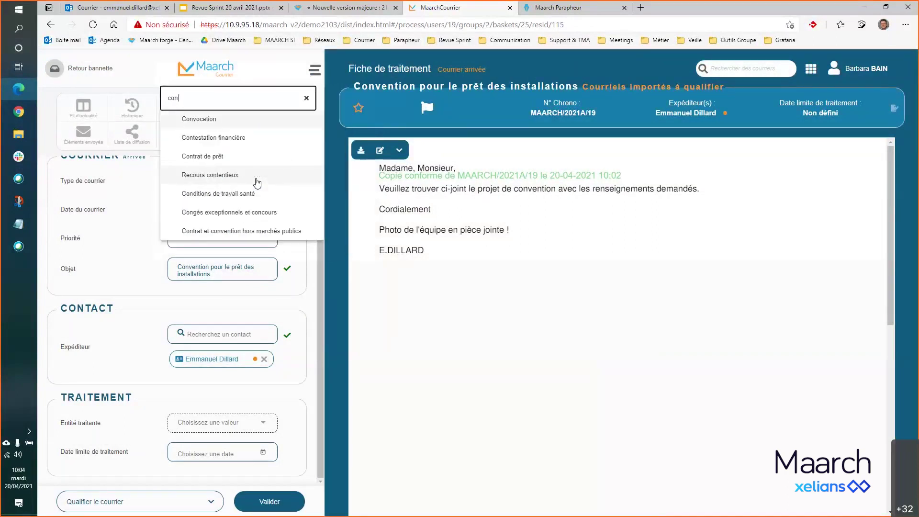
left_click(253, 230)
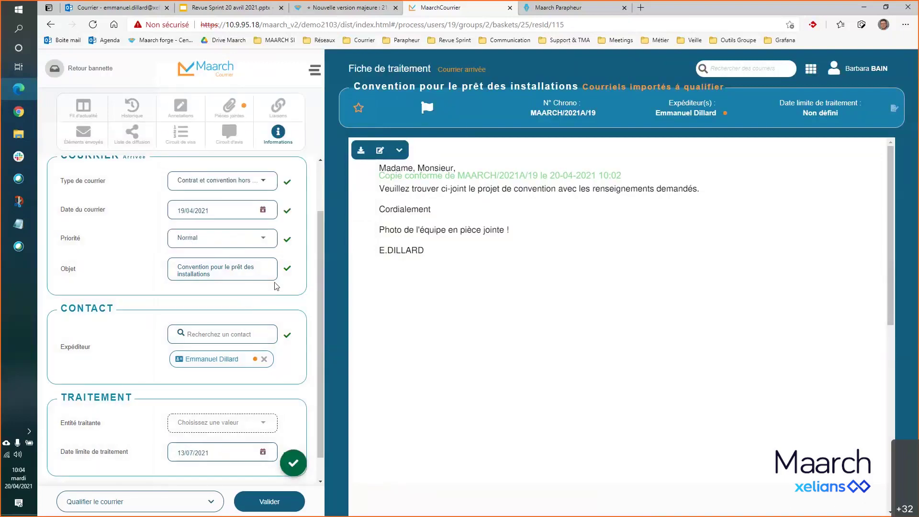
scroll(277, 286, "down", 1)
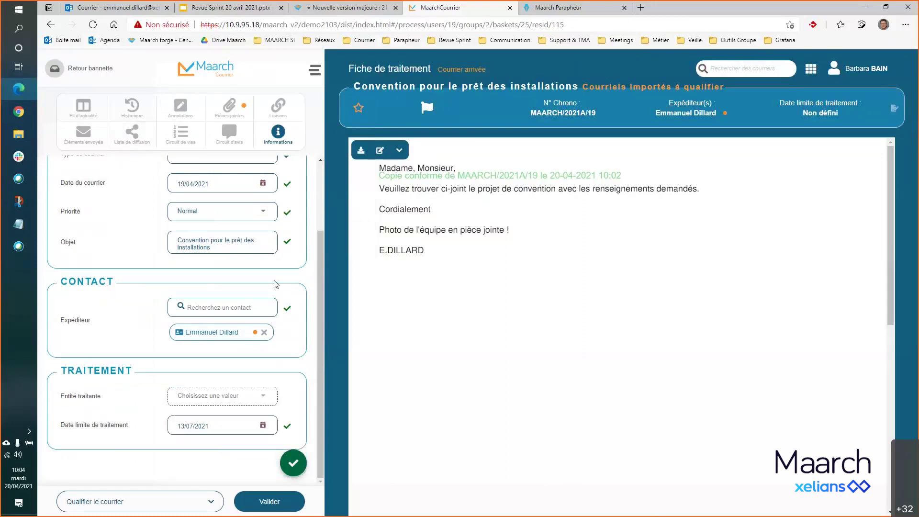
scroll(277, 287, "up", 3)
scroll(276, 286, "down", 3)
scroll(240, 313, "up", 3)
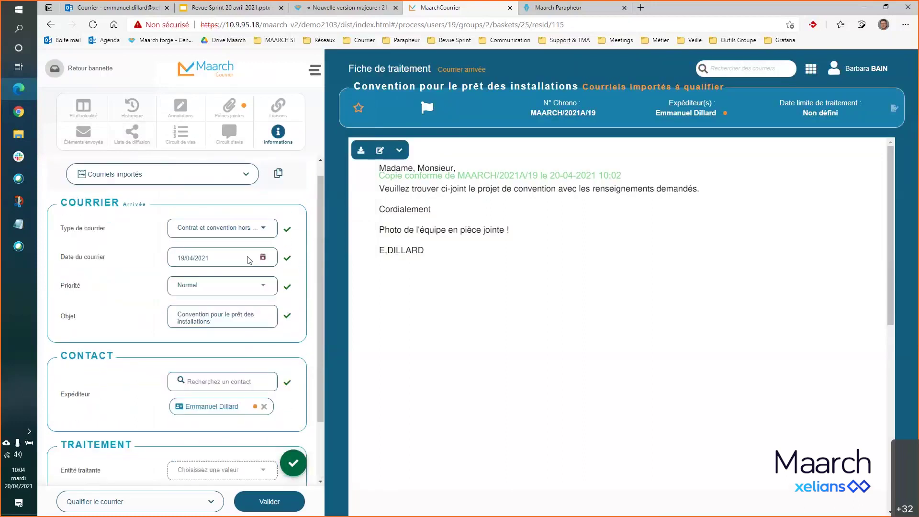
- Qualify MAARCH/2021A/19, redirect it to Pôle Jeunesse et Sport, and select it in Courriers à traiter
left_click(267, 501)
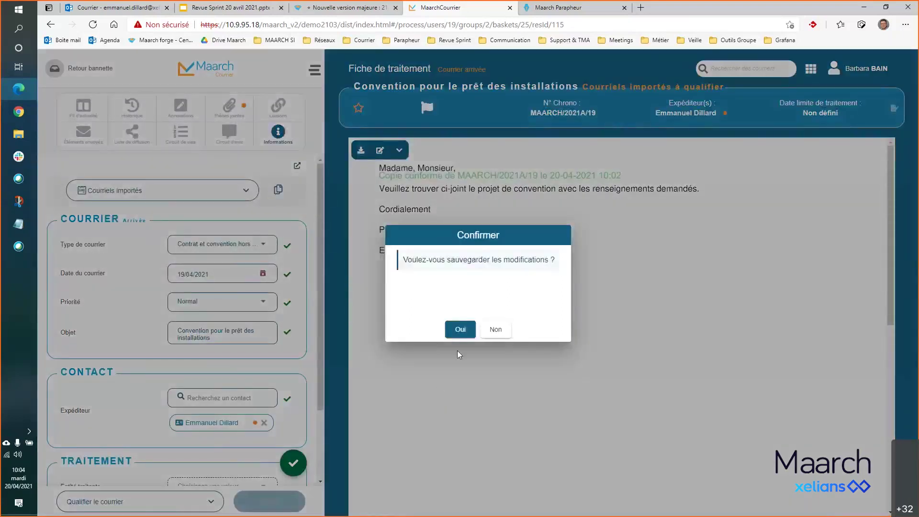
left_click(459, 329)
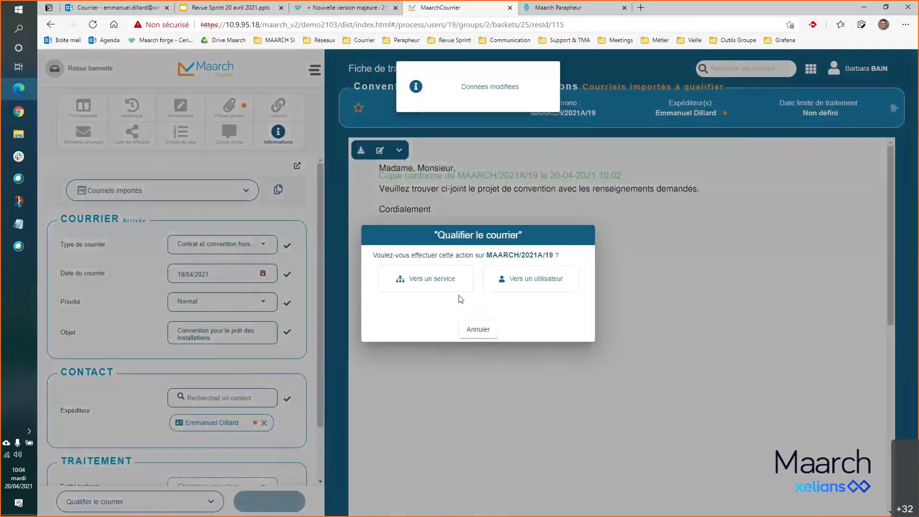
left_click(444, 283)
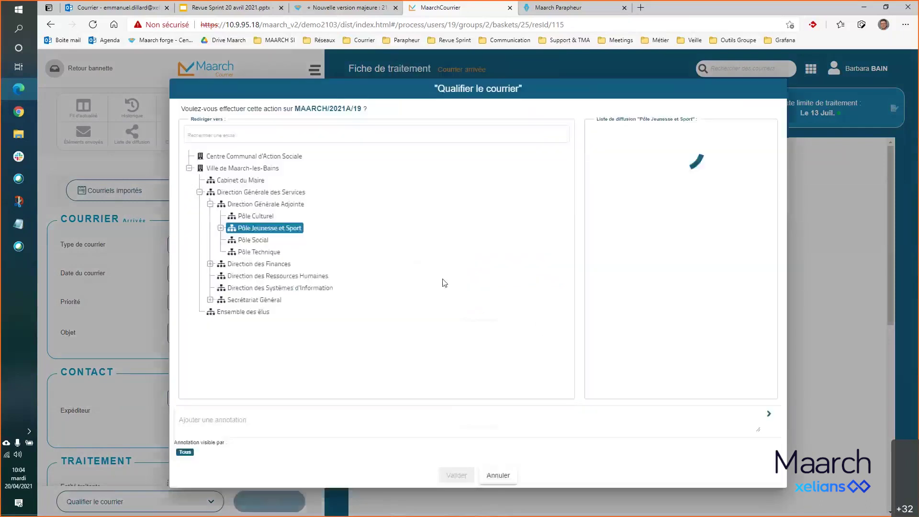
left_click(456, 475)
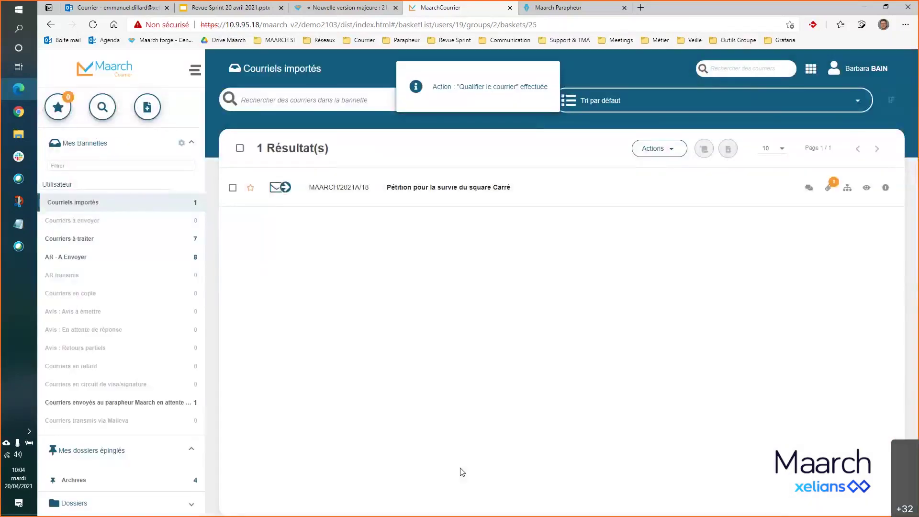
left_click(109, 252)
left_click(233, 200)
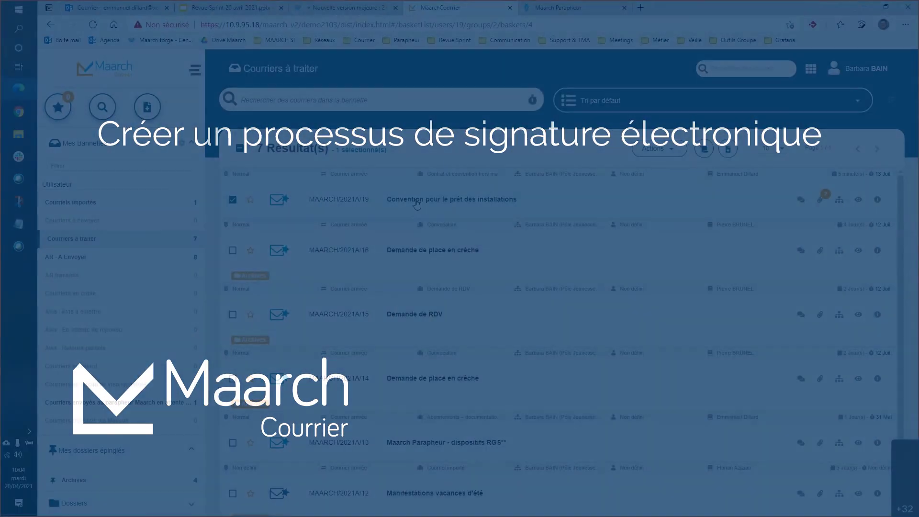
- Open the convention letter's attachments and launch the Envoyer dans Maarch Parapheur action
left_click(415, 199)
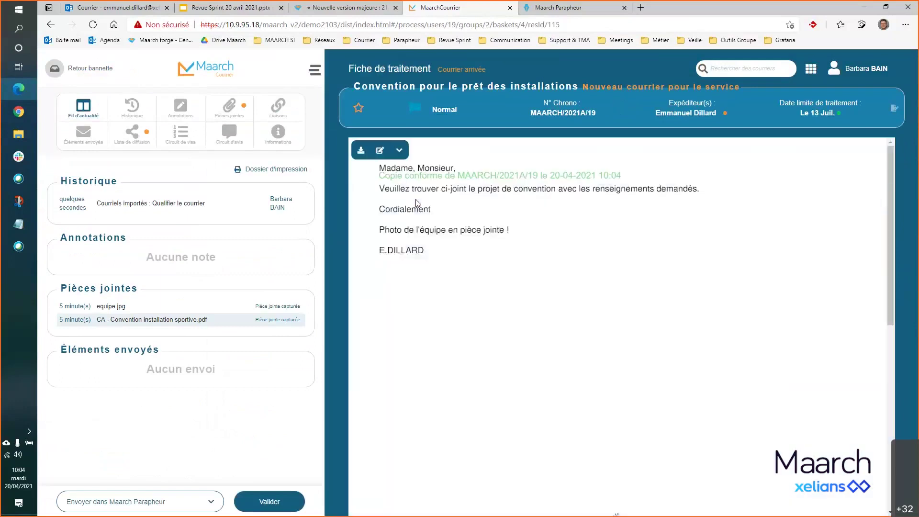
left_click(225, 106)
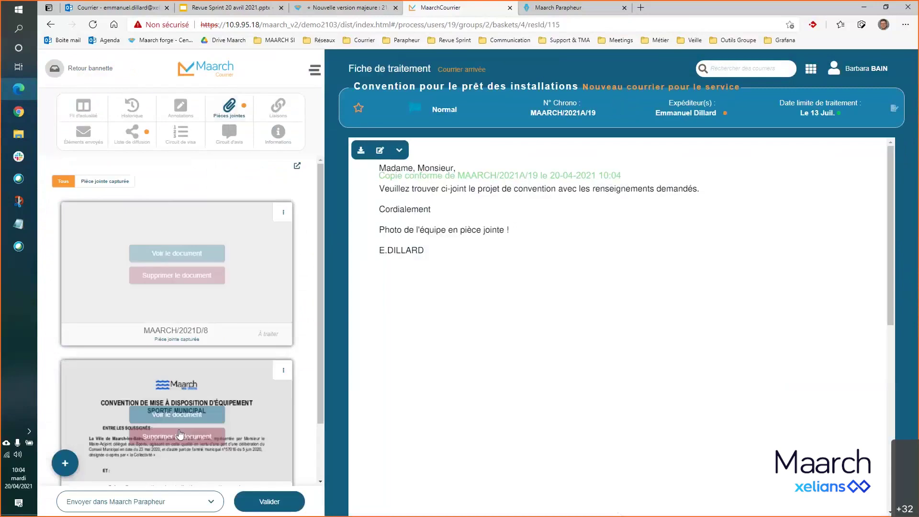
scroll(204, 408, "down", 2)
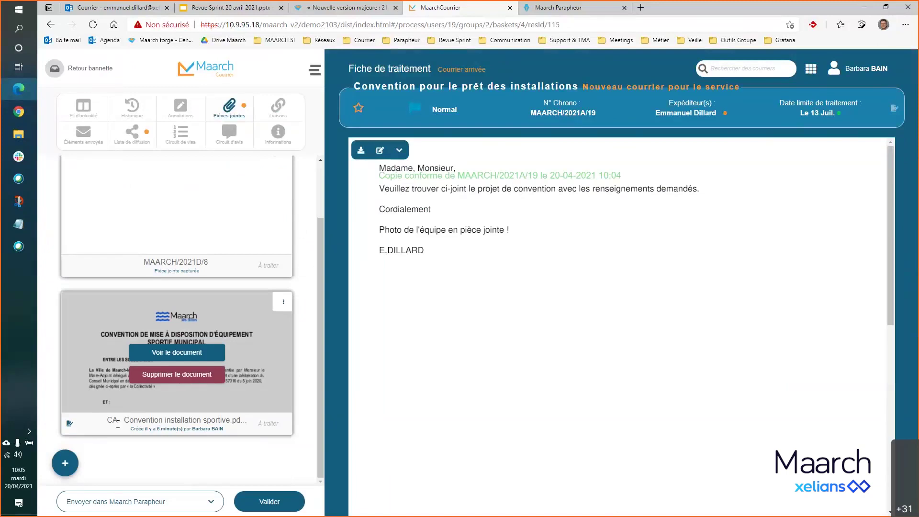
mouse_move(70, 424)
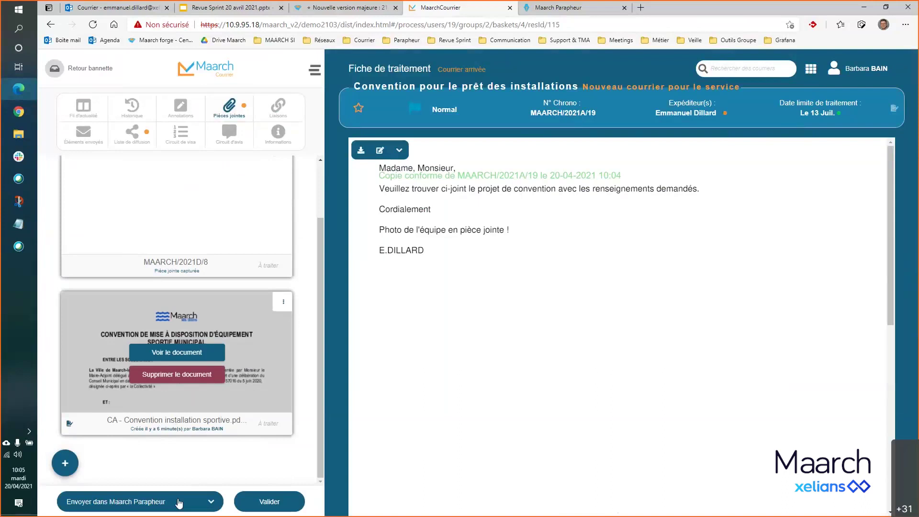
left_click(202, 506)
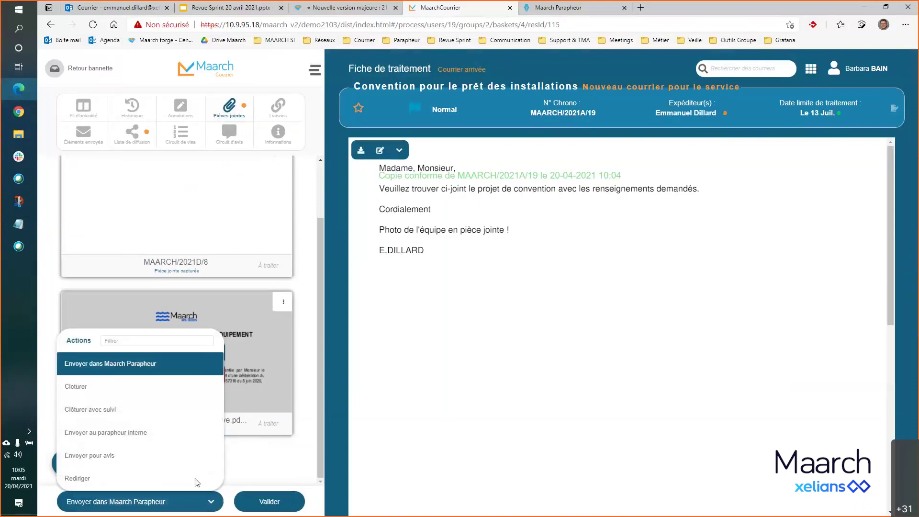
left_click(155, 366)
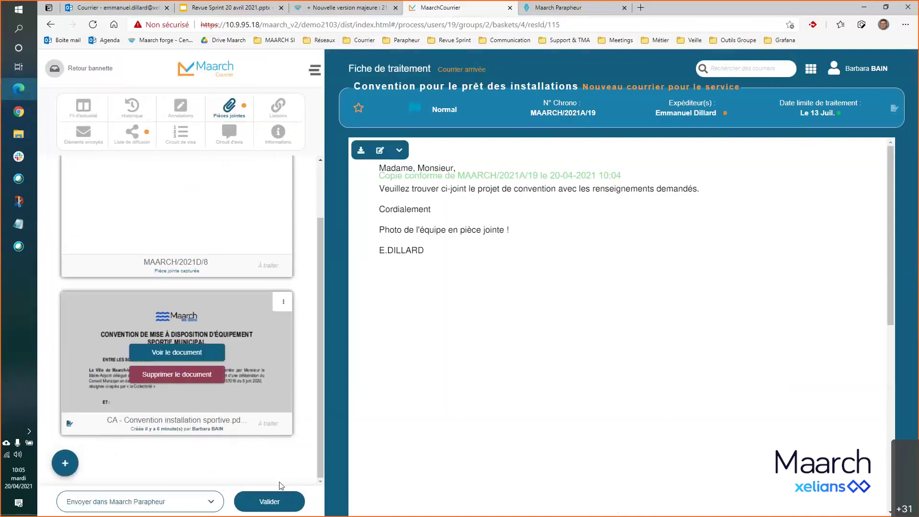
left_click(268, 502)
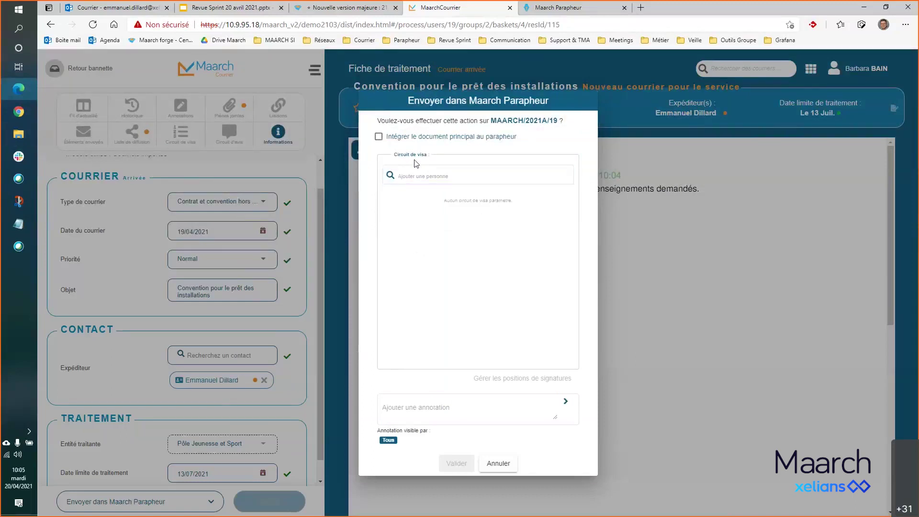
- Search for and add the two signatories to the visa circuit, assigned Griffe and Clé RGS**
left_click(411, 179)
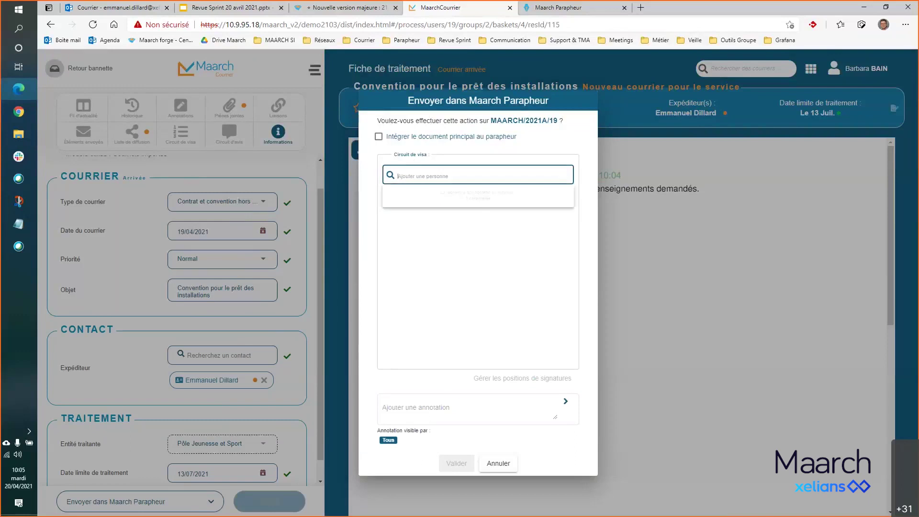
type("man")
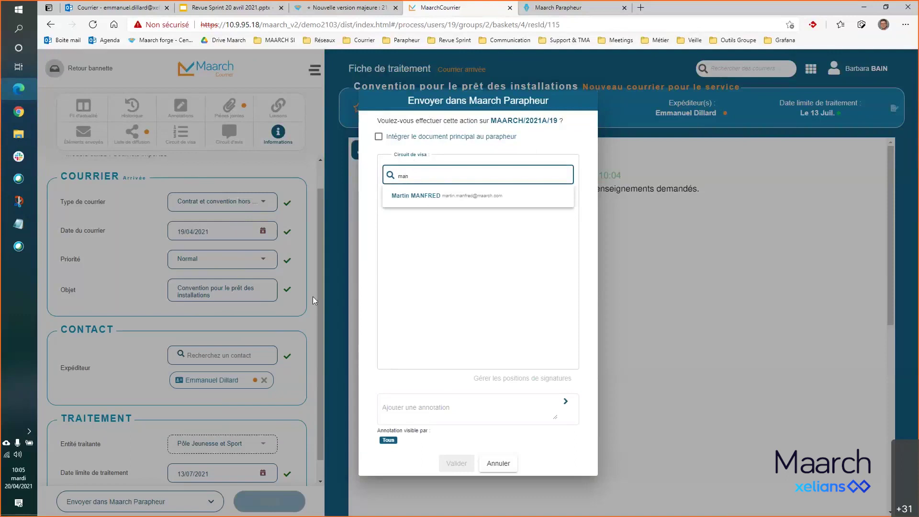
left_click(405, 196)
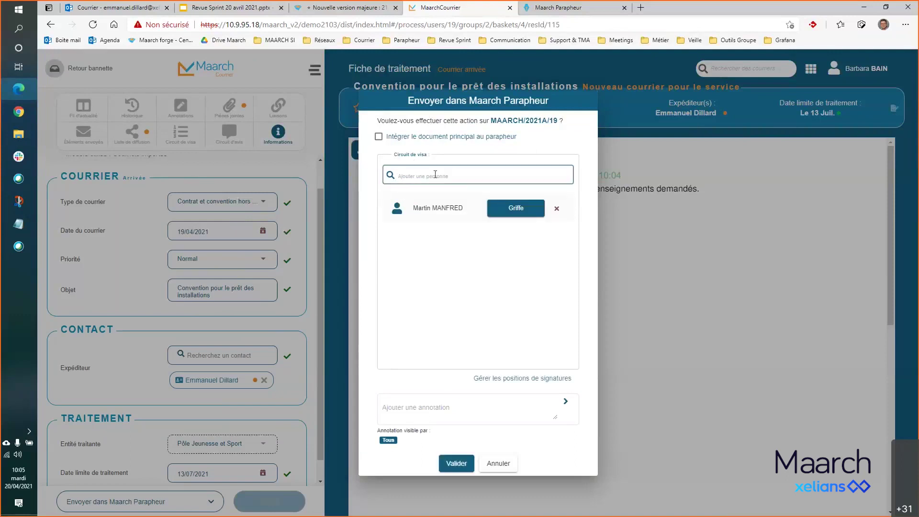
type("p")
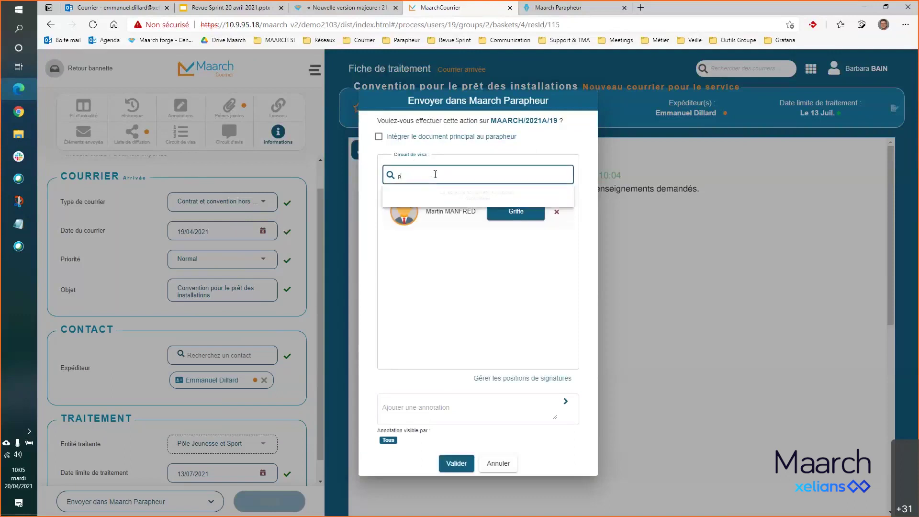
type("etit")
left_click(431, 198)
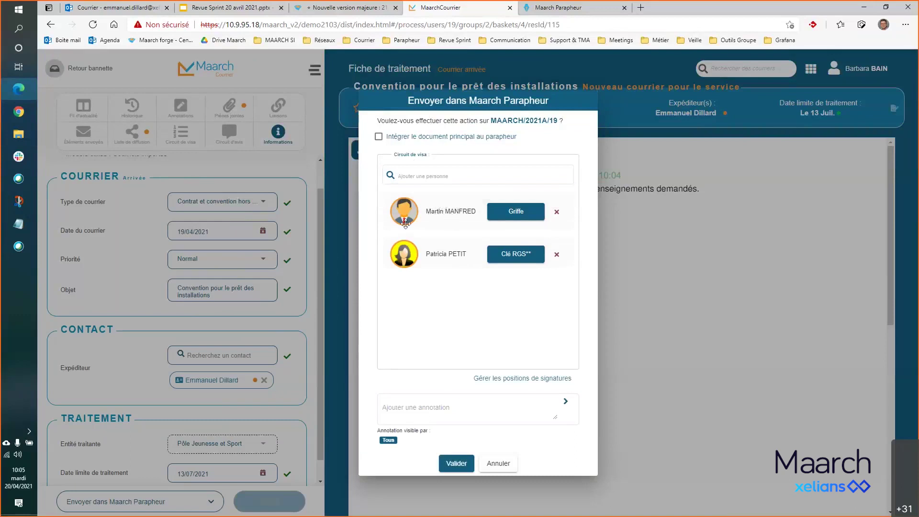
- Change the first signatory's role from Griffe to Visa, keeping the second on Clé RGS**
left_click(523, 216)
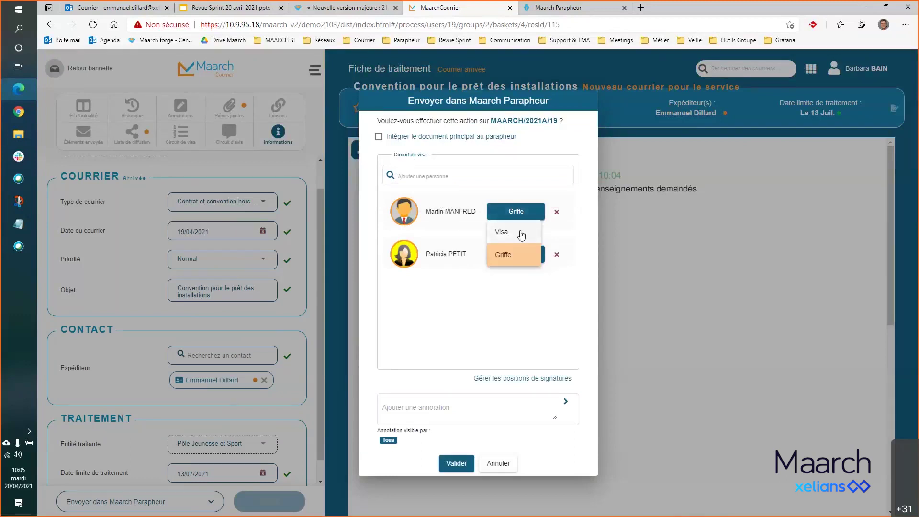
left_click(521, 234)
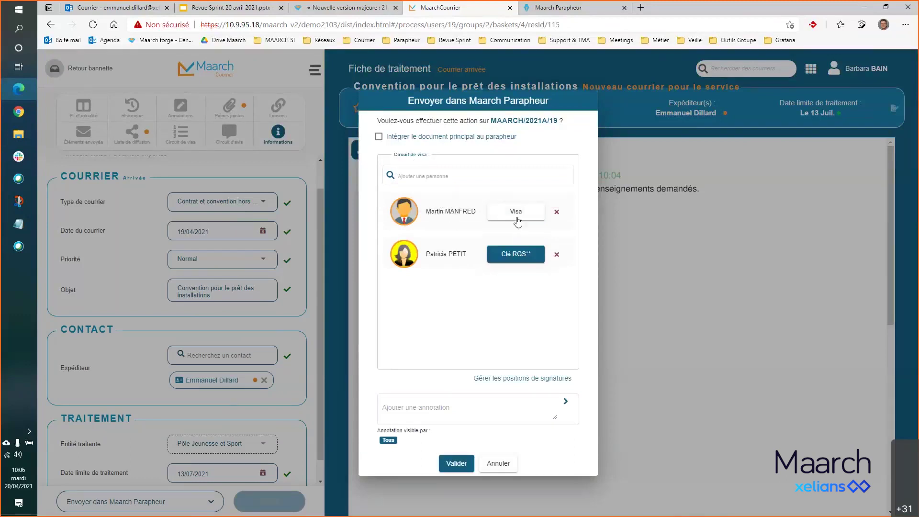
left_click(527, 259)
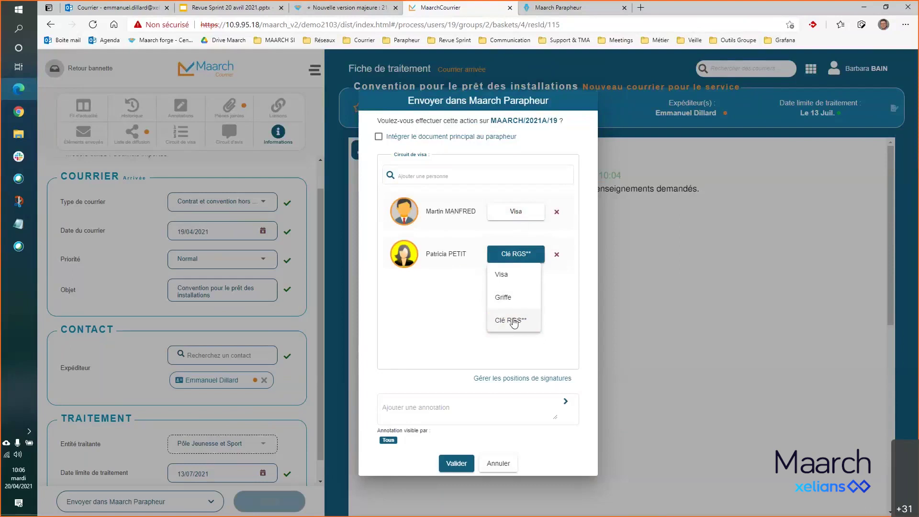
left_click(453, 301)
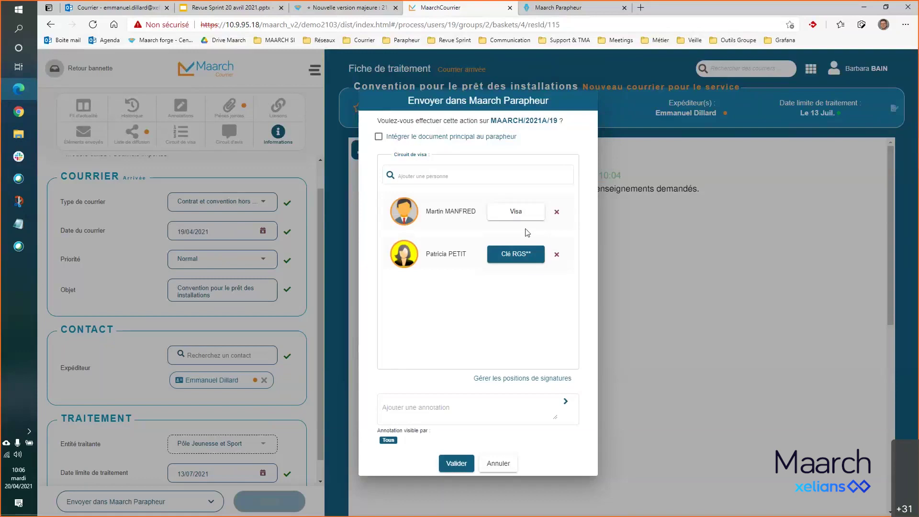
left_click(523, 255)
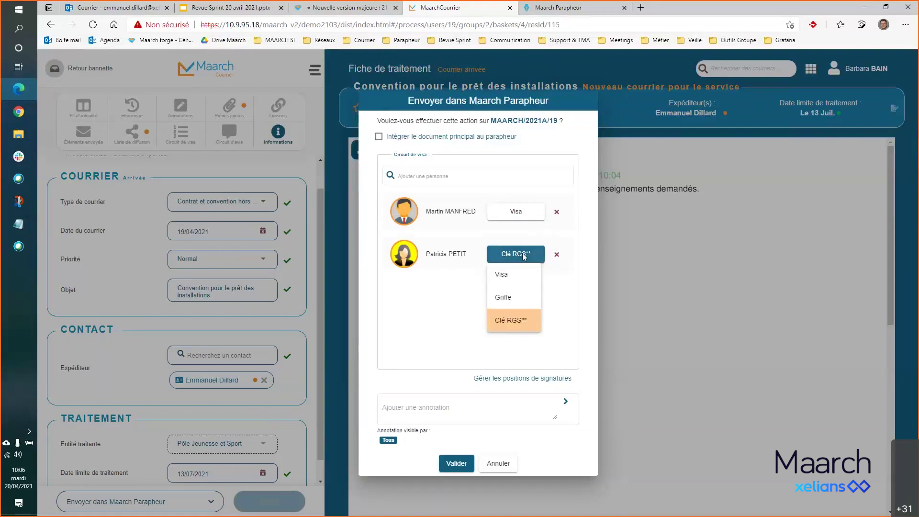
left_click(446, 327)
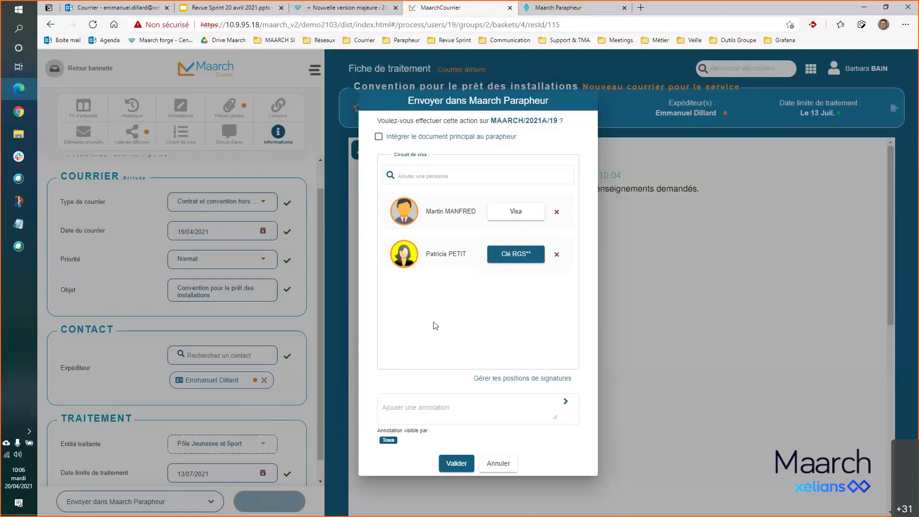
left_click(533, 214)
left_click(464, 321)
left_click(520, 253)
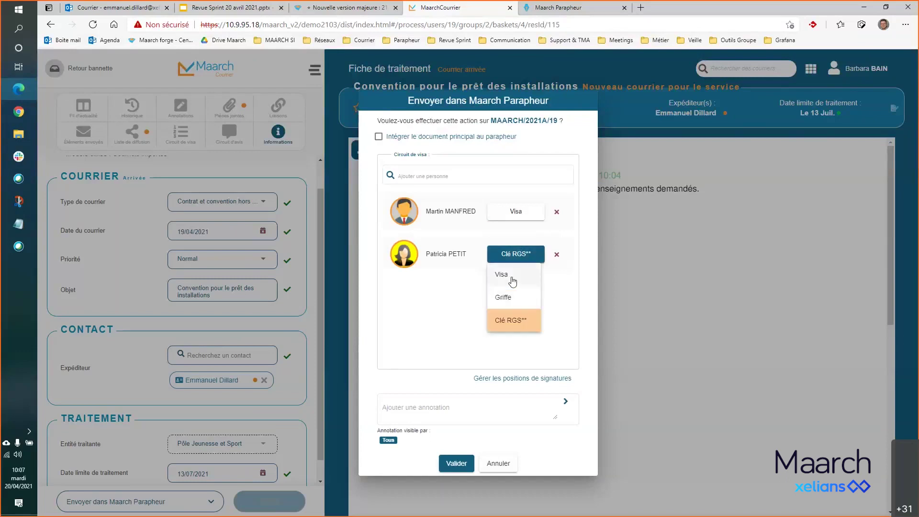
left_click(452, 308)
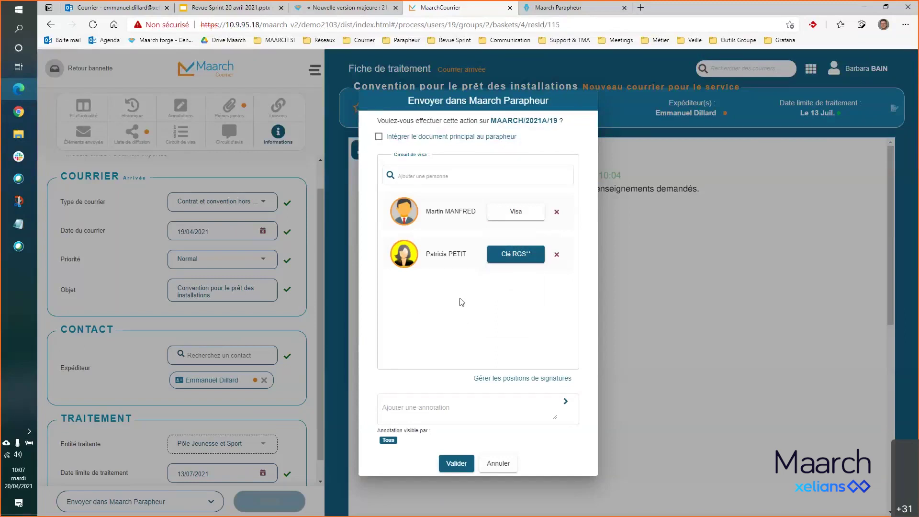
left_click(516, 253)
left_click(508, 296)
left_click(523, 253)
left_click(520, 322)
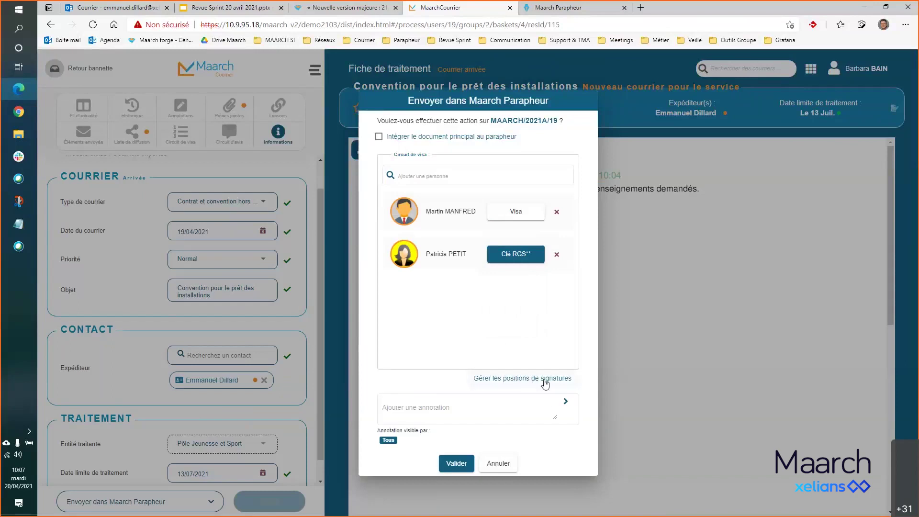
- Open signature positioning for the convention PDF on the mayor's tab and show page 8 of 8
left_click(546, 381)
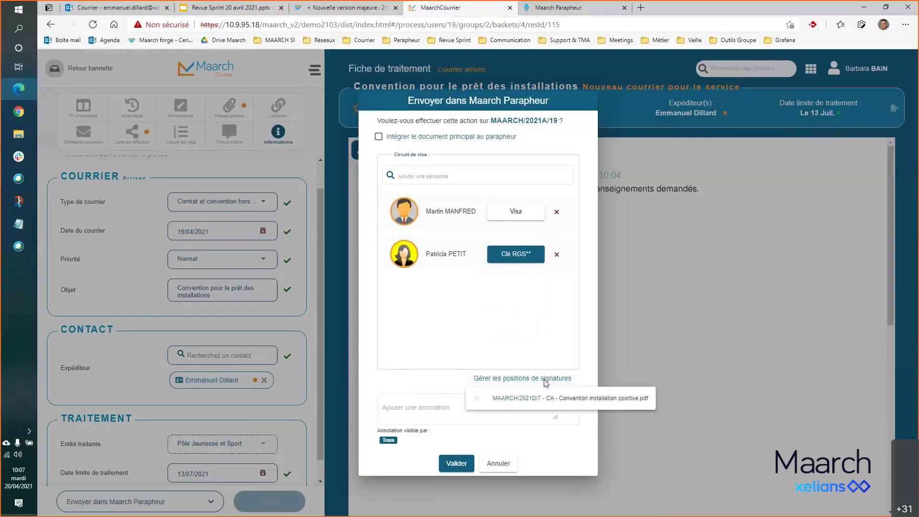
left_click(567, 403)
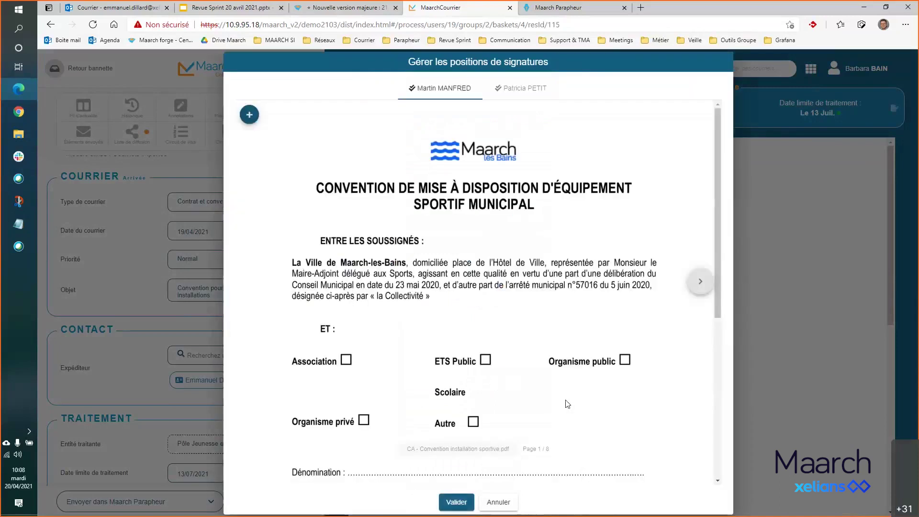
left_click(524, 91)
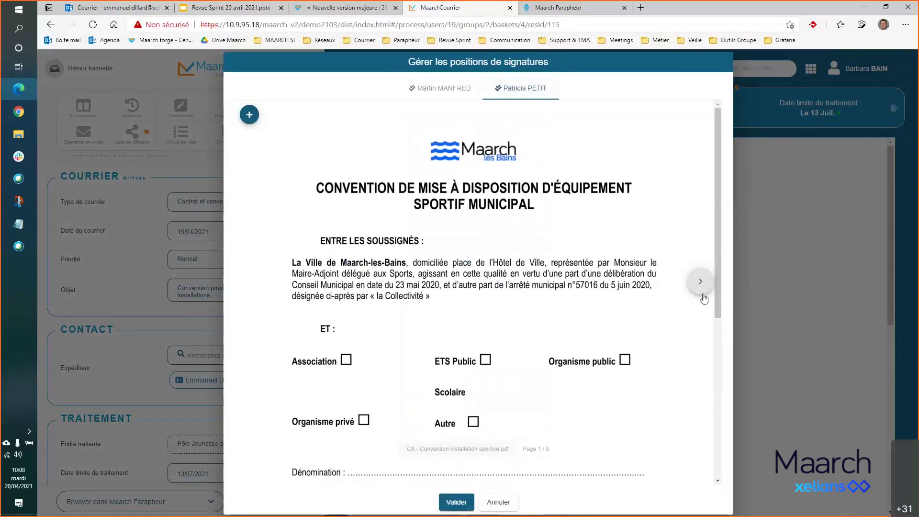
scroll(704, 299, "down", 6)
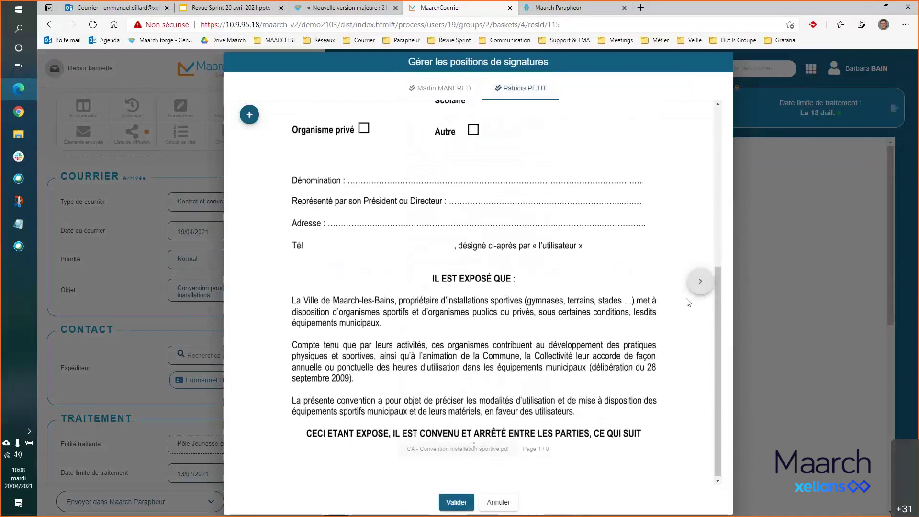
left_click(535, 449)
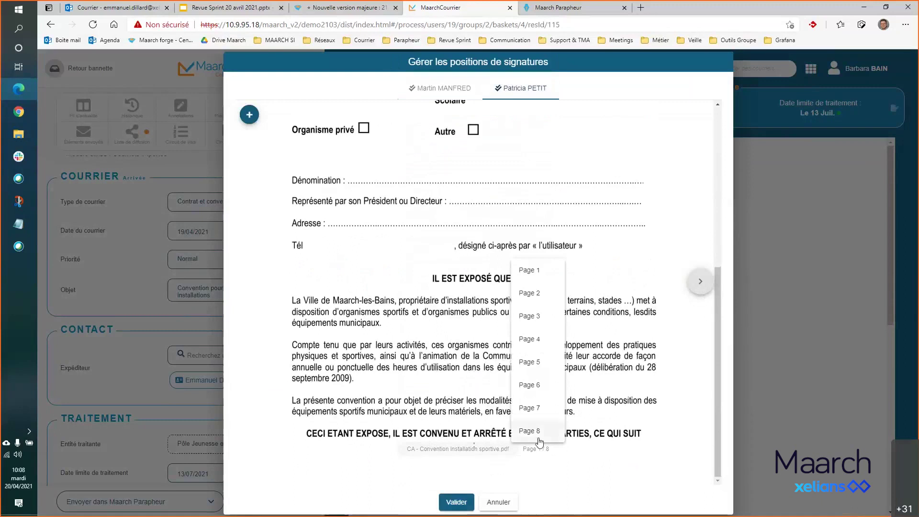
left_click(539, 437)
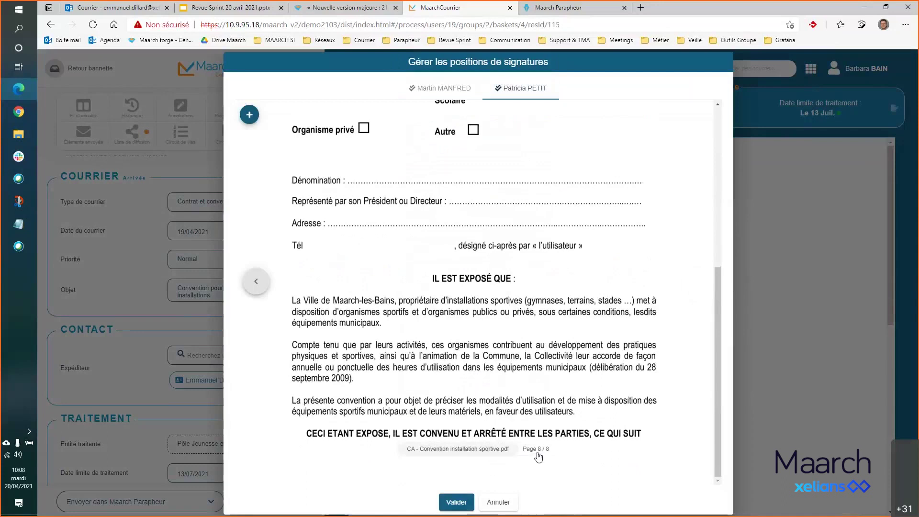
scroll(576, 383, "down", 3)
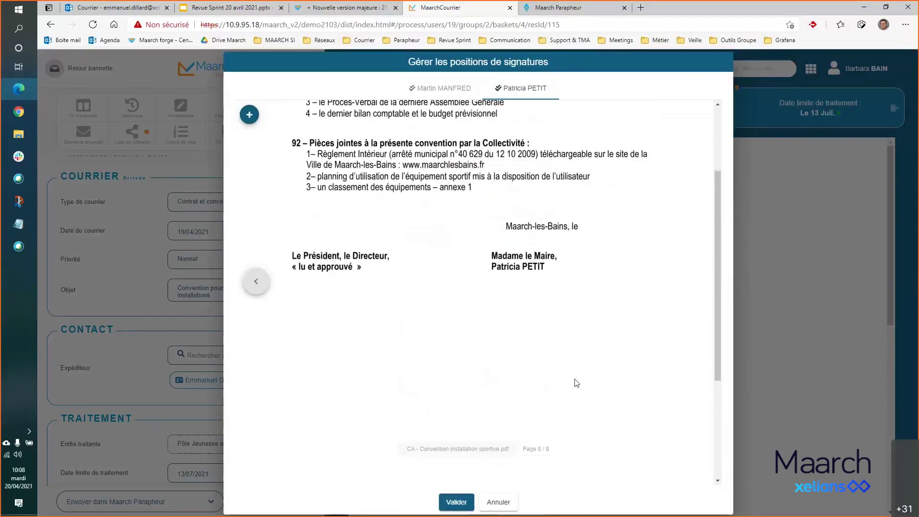
scroll(577, 383, "up", 3)
scroll(577, 383, "down", 1)
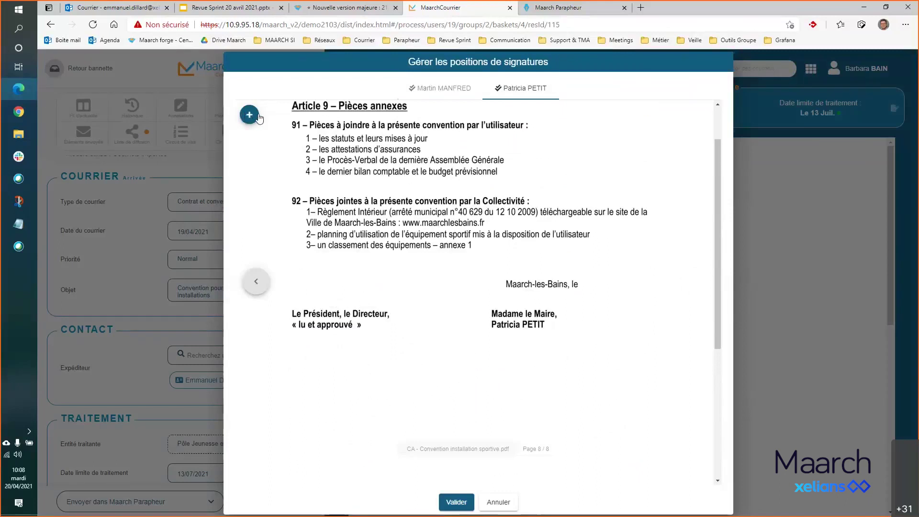
- Add a SIGNATURE block and place it just below the mayor's name on page 8
left_click(250, 115)
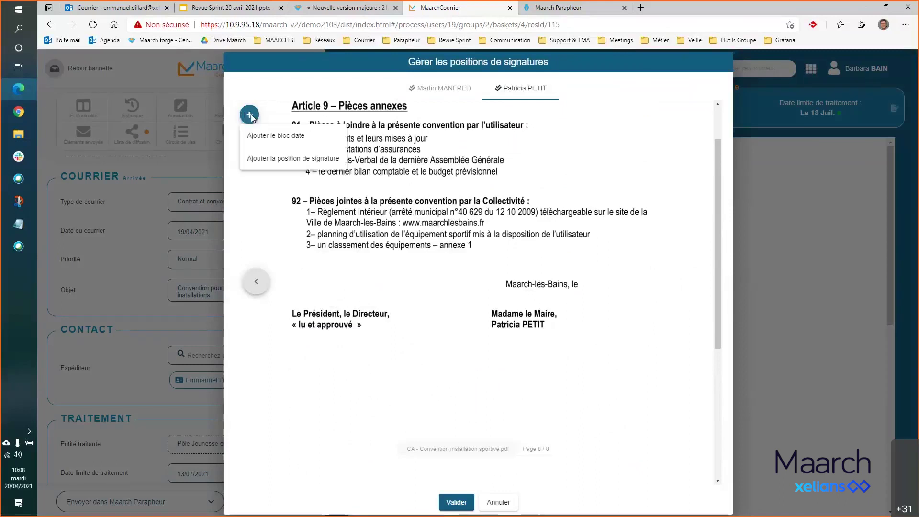
left_click(291, 160)
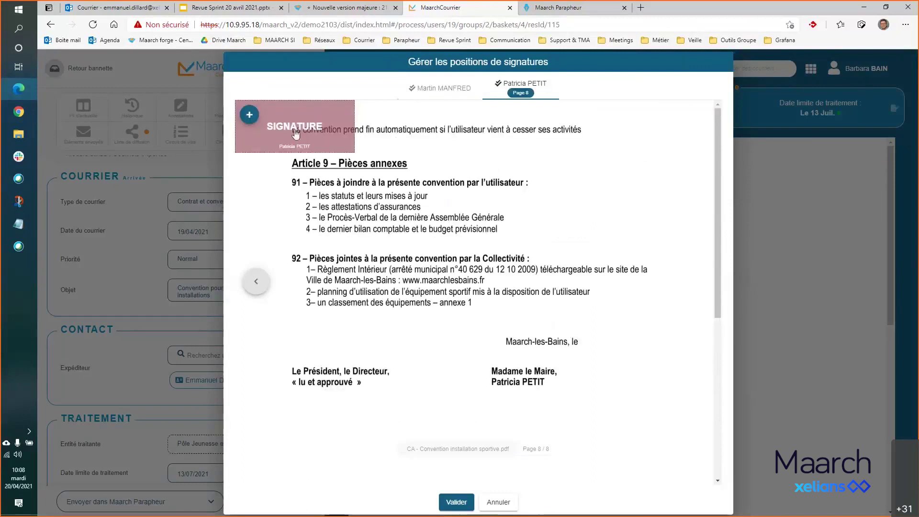
left_click_drag(294, 132, 566, 380)
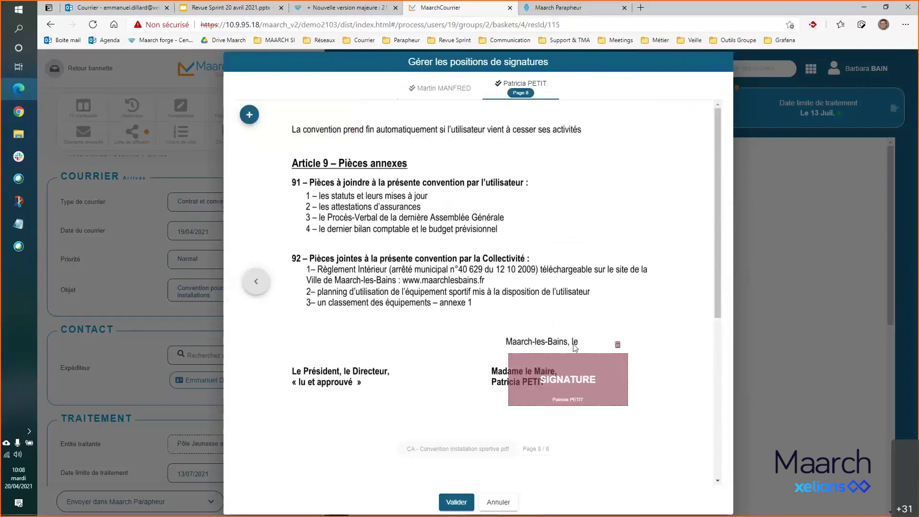
left_click_drag(717, 291, 719, 363)
left_click_drag(569, 262, 549, 306)
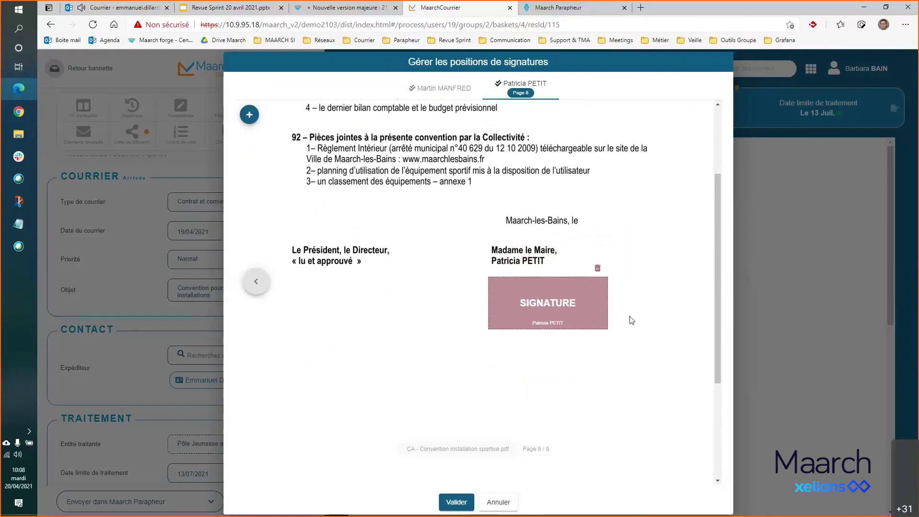
- Add a date block and line it up beside 'Maarch-les-Bains, le' on page 8
left_click(249, 115)
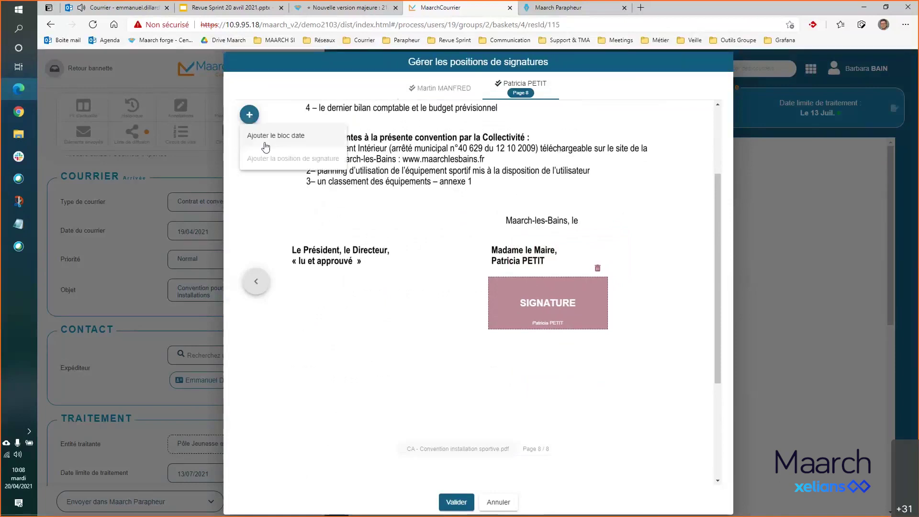
left_click(277, 136)
left_click_drag(280, 109, 619, 362)
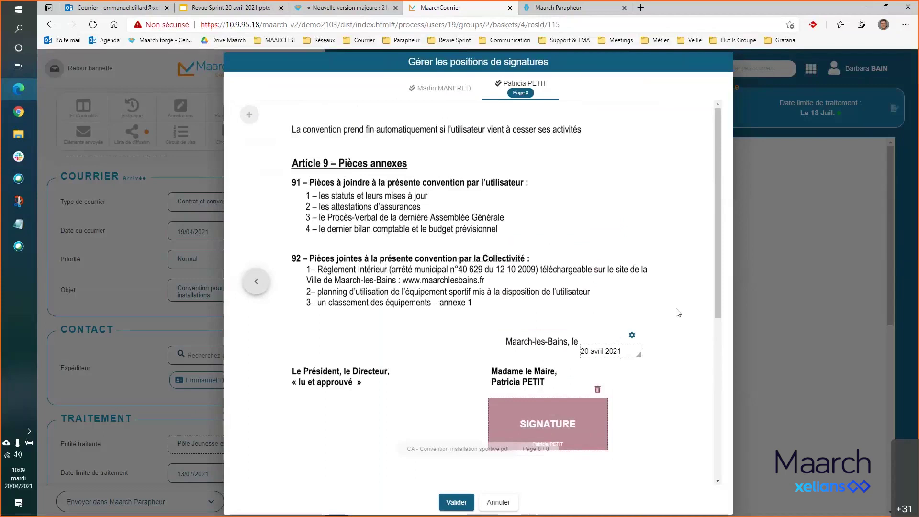
scroll(716, 276, "down", 2)
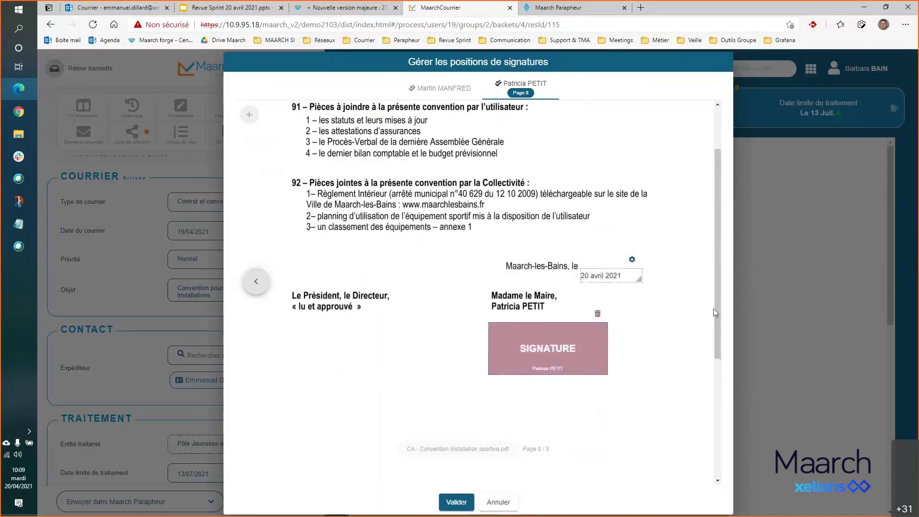
mouse_move(607, 279)
left_mouse_down()
mouse_move(613, 266)
mouse_move(657, 276)
mouse_move(618, 268)
left_mouse_up()
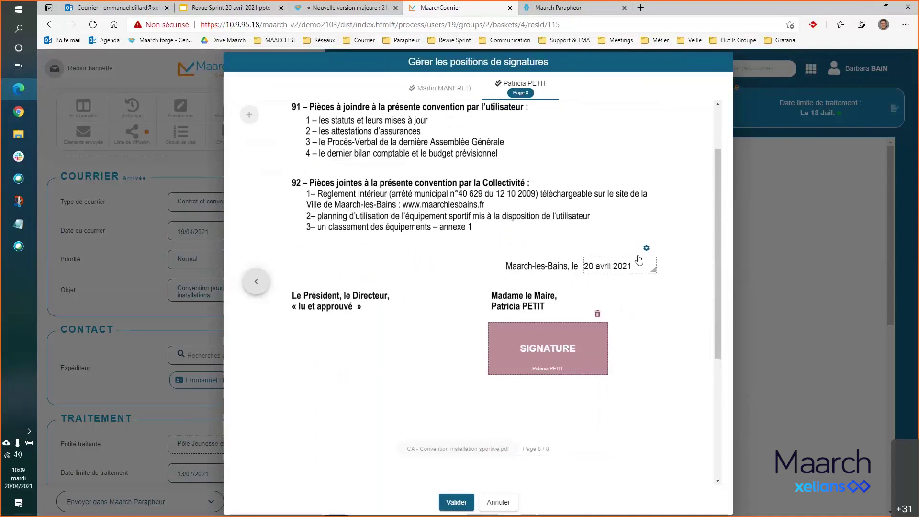
- Inspect the date block's options and close them without changes
left_click(646, 248)
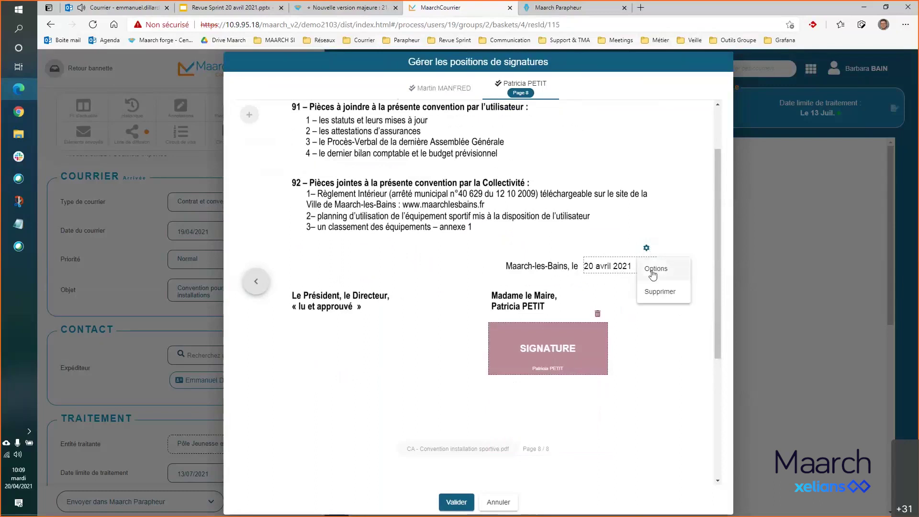
left_click(608, 296)
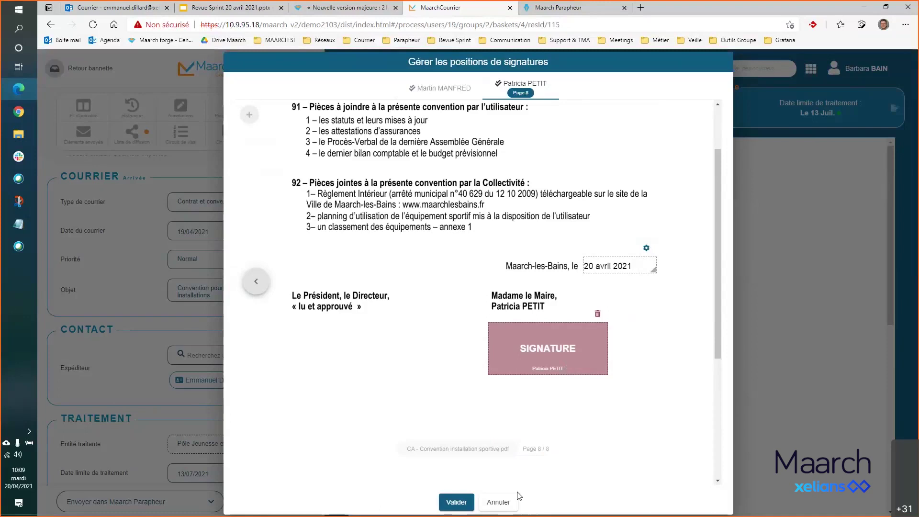
scroll(693, 269, "up", 3)
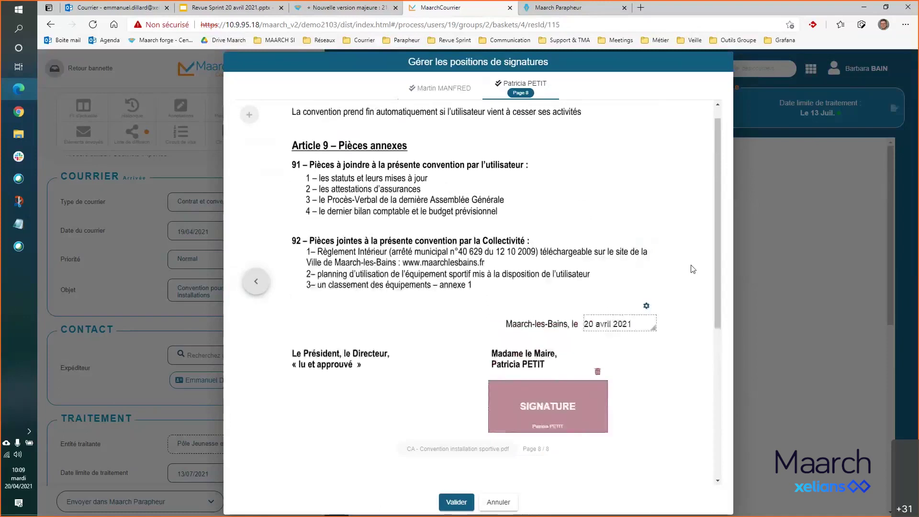
scroll(693, 270, "down", 4)
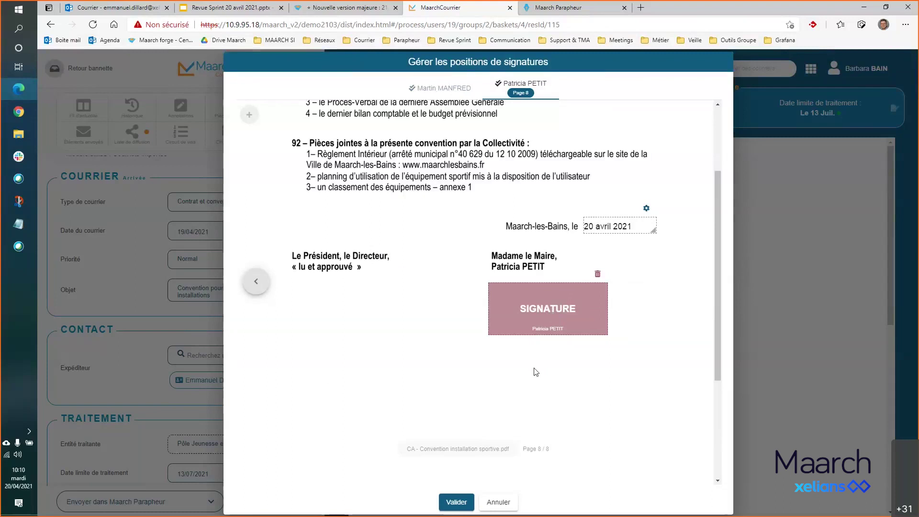
- Confirm the signature and date positions for the convention
left_click(458, 503)
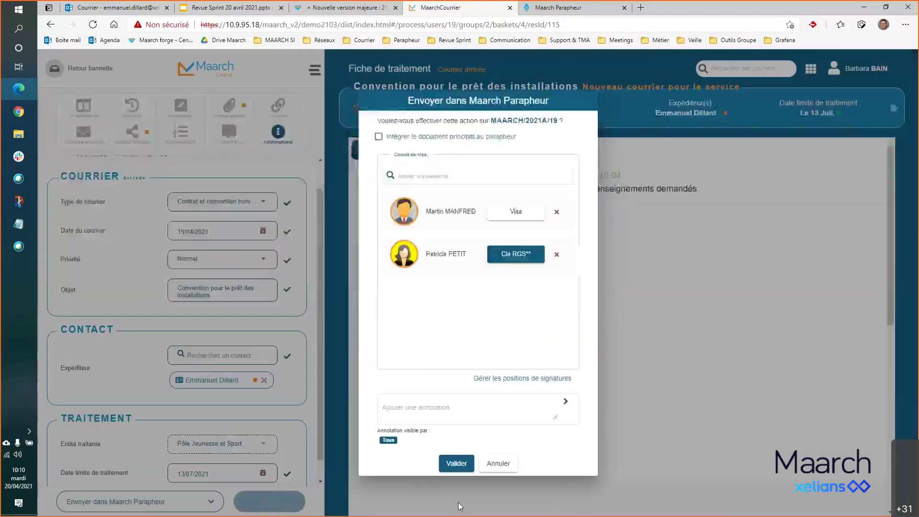
left_click(530, 380)
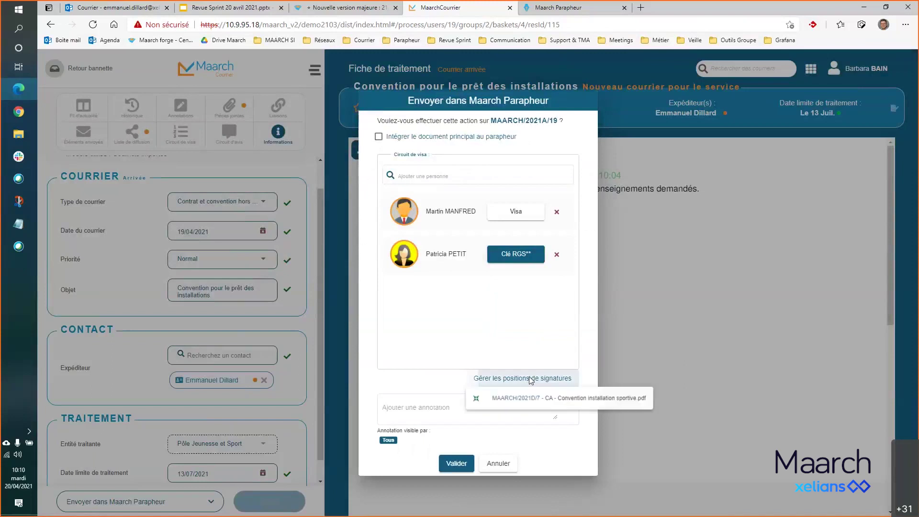
left_click(435, 381)
- Add the annotation 'Rapidement SVP' and send the mail to Maarch Parapheur
left_click(470, 407)
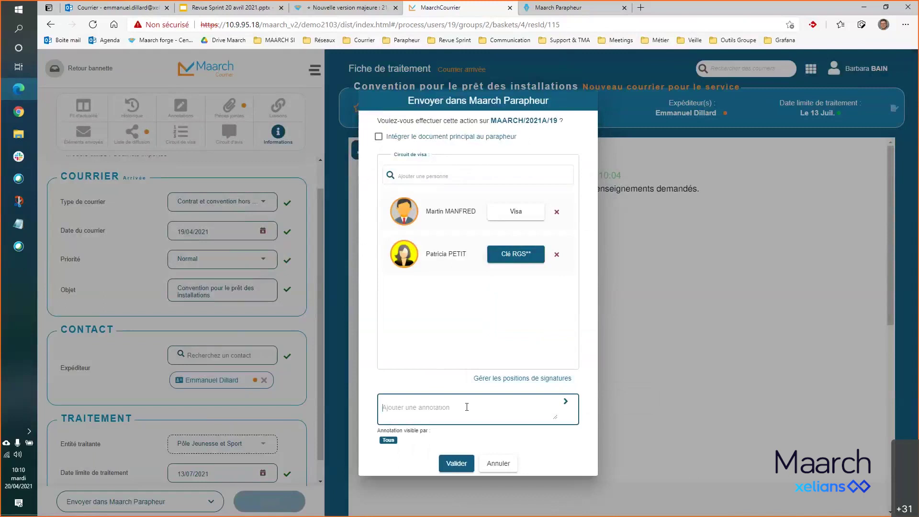
type("Rapidement SVP")
left_click(457, 463)
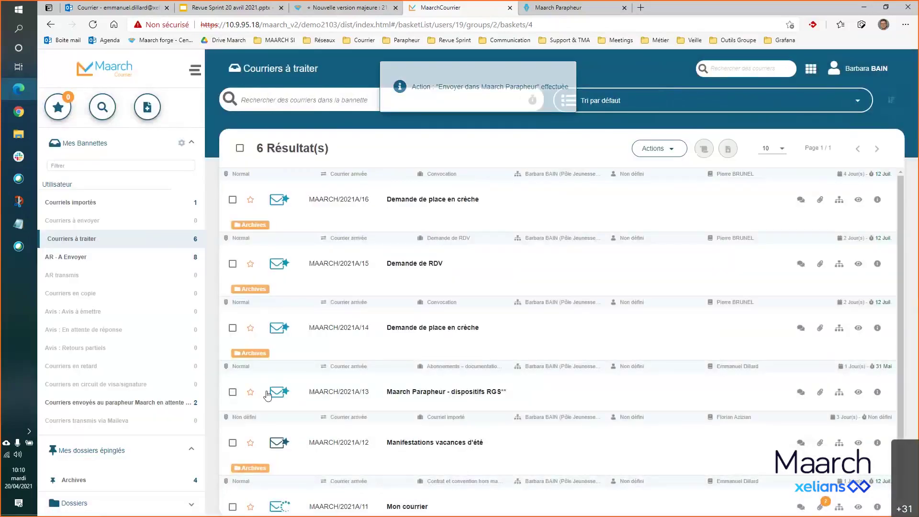
- Check the mail sent to the parapheur, then log out of Maarch Courrier
left_click(142, 403)
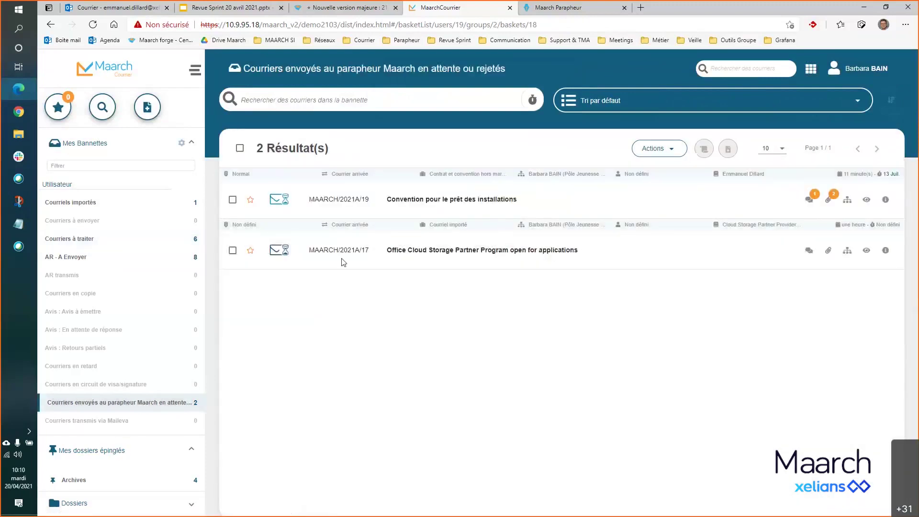
left_click(869, 71)
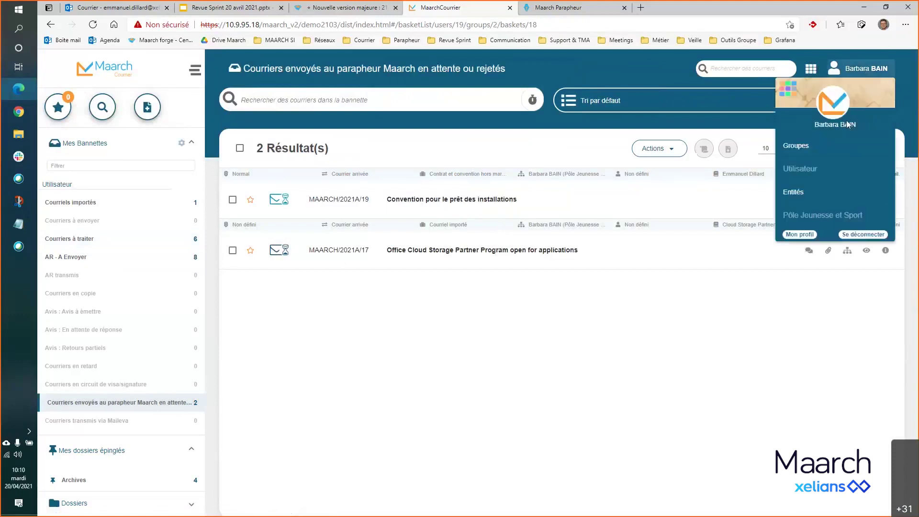
left_click(883, 235)
- Log back into Maarch Courrier with the manager's username and password
left_click(437, 309)
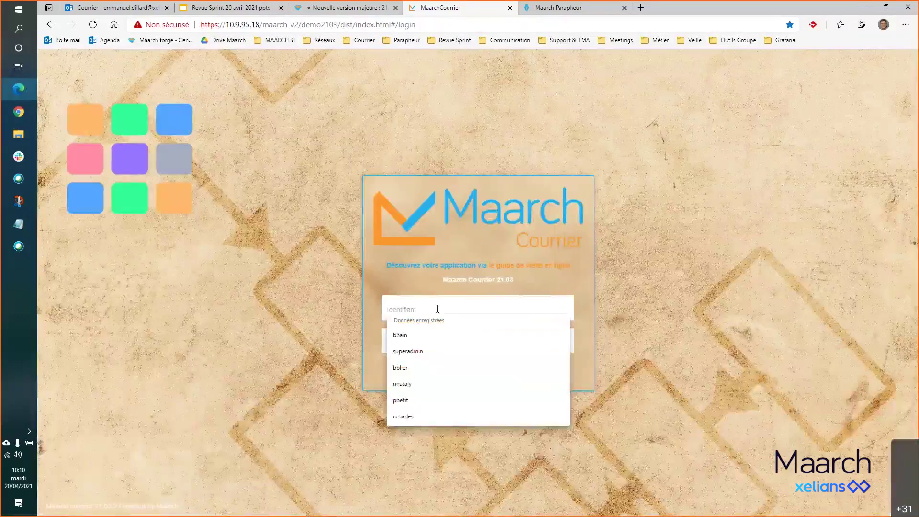
type("m")
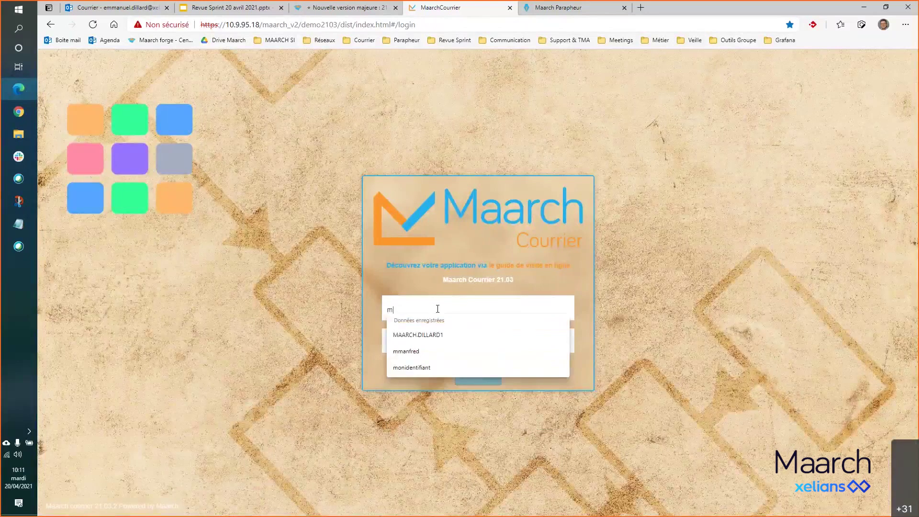
type("manfred")
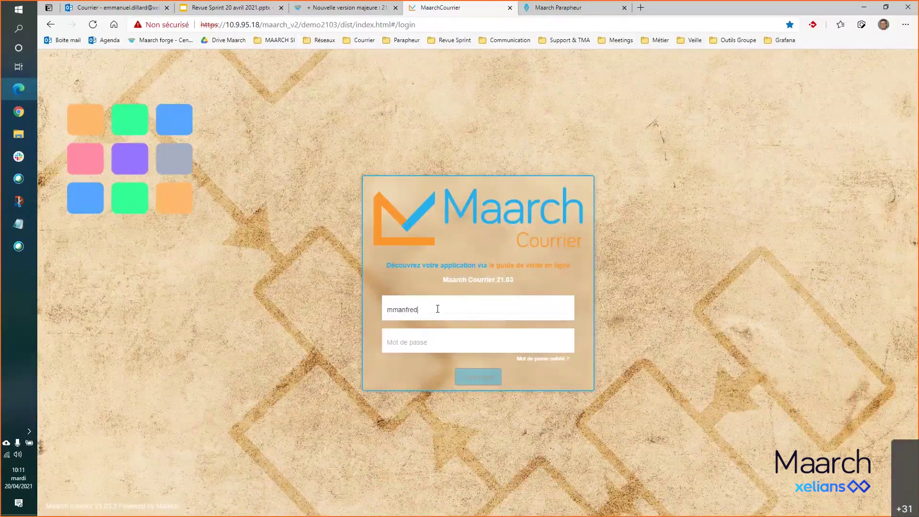
left_click(450, 340)
type("ma")
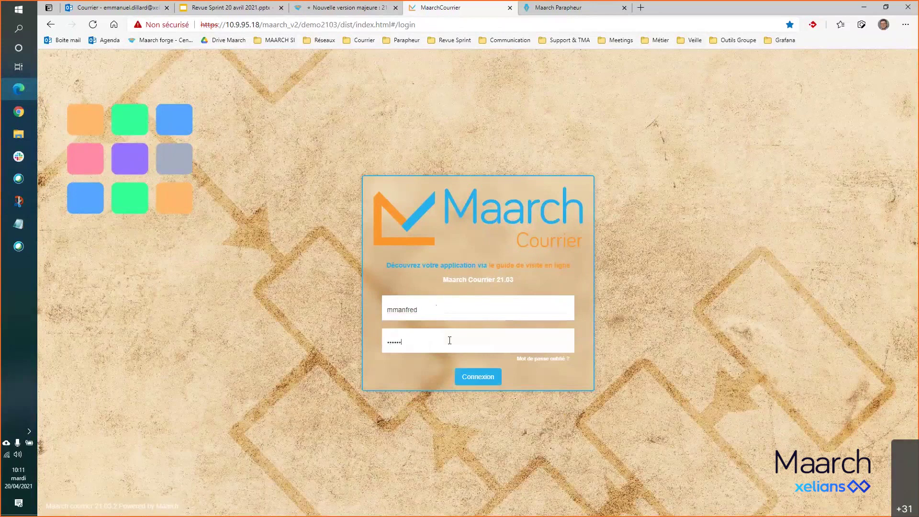
left_click(471, 379)
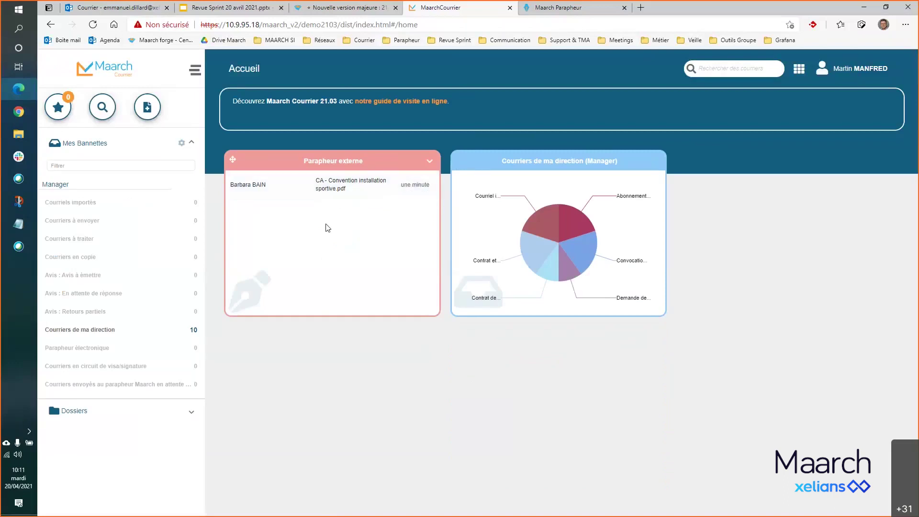
- Open the convention in Maarch Parapheur and sign in there with the saved manager credentials
left_click(341, 186)
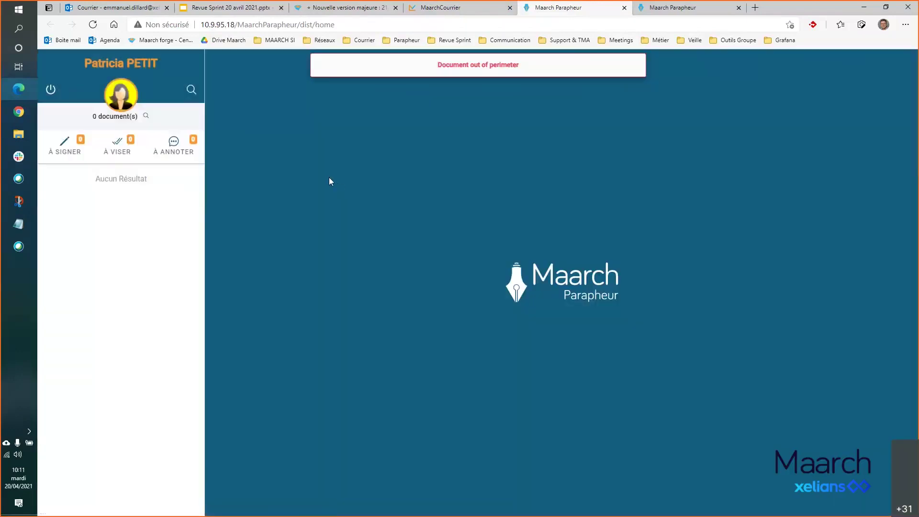
left_click(51, 89)
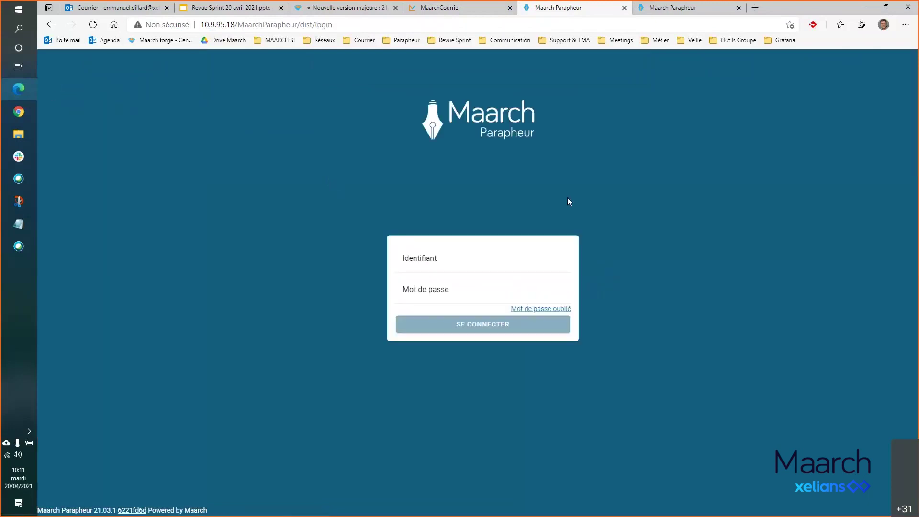
left_click(461, 268)
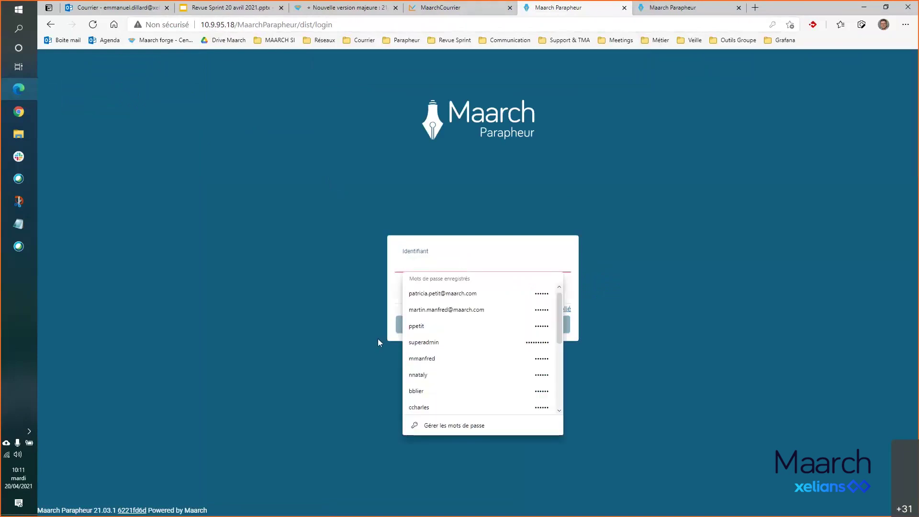
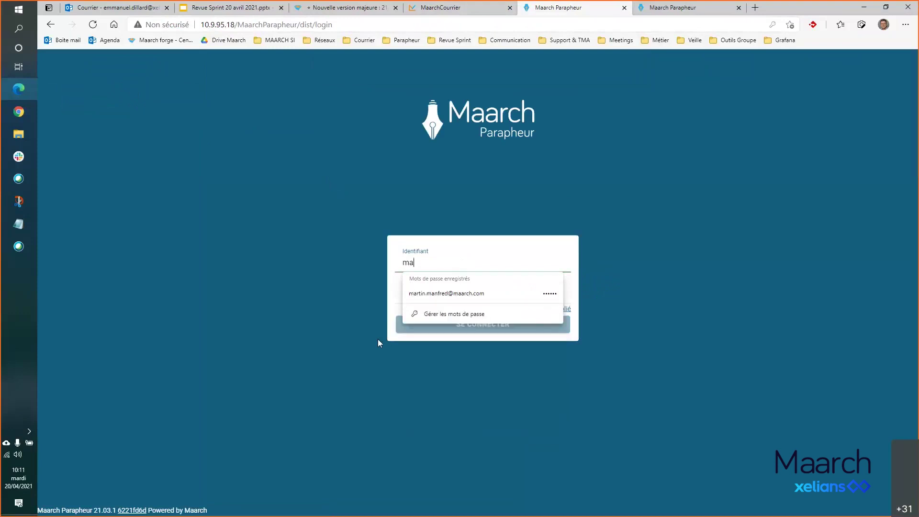
left_click(458, 293)
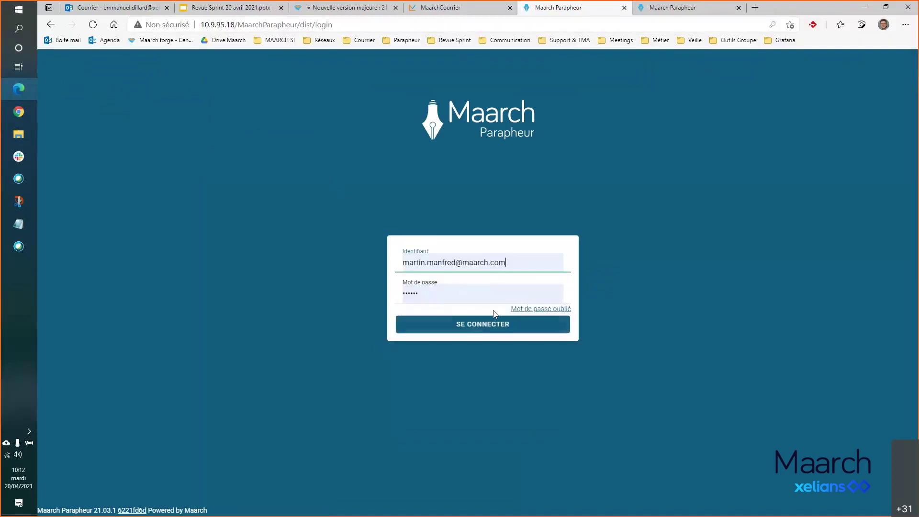
left_click(512, 324)
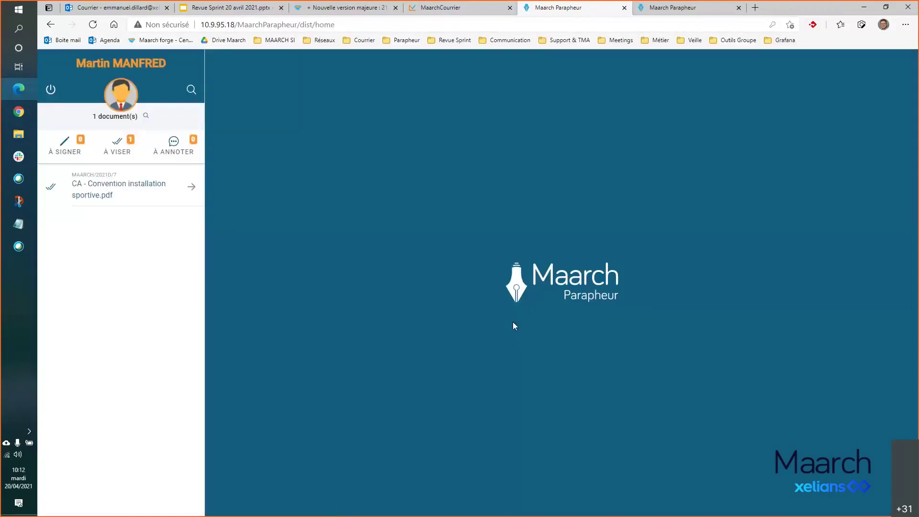
- Open the convention from À viser, review its circuit and move to page 2
left_click(130, 193)
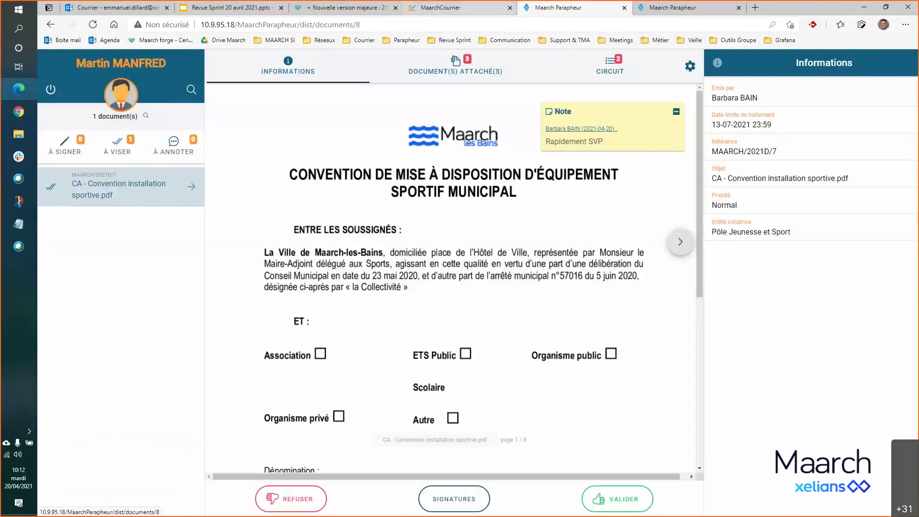
left_click(740, 8)
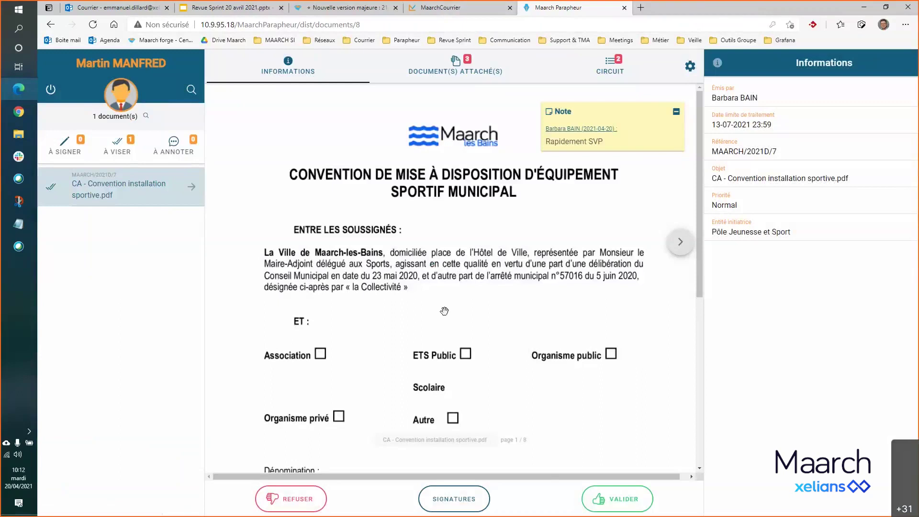
left_click(115, 149)
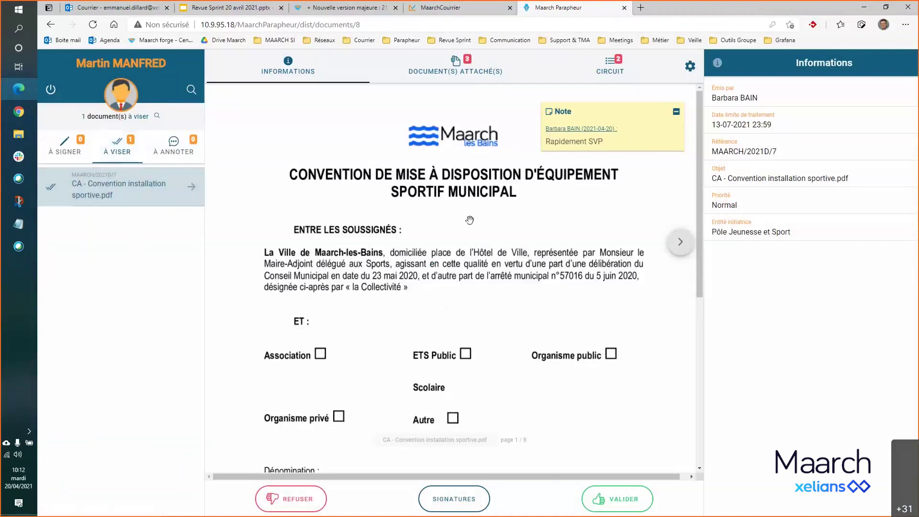
scroll(470, 220, "down", 5)
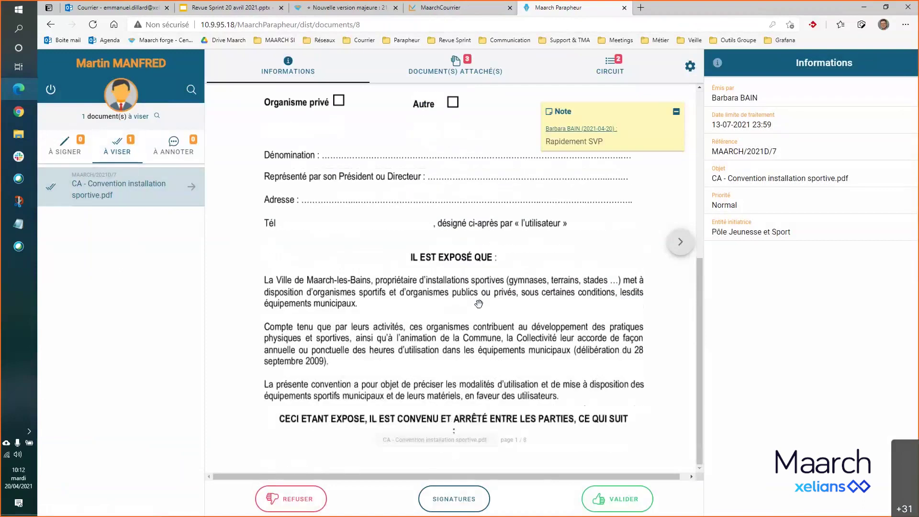
scroll(523, 278, "up", 5)
left_click(610, 67)
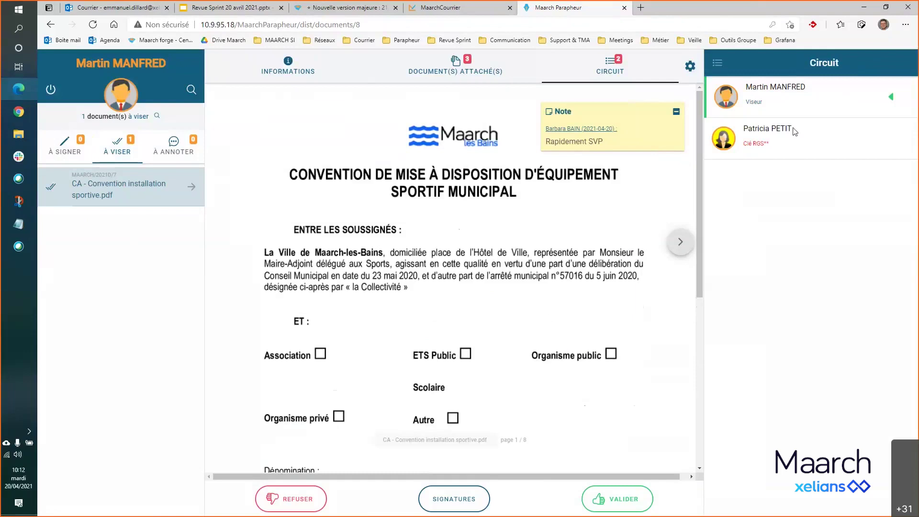
scroll(610, 280, "down", 6)
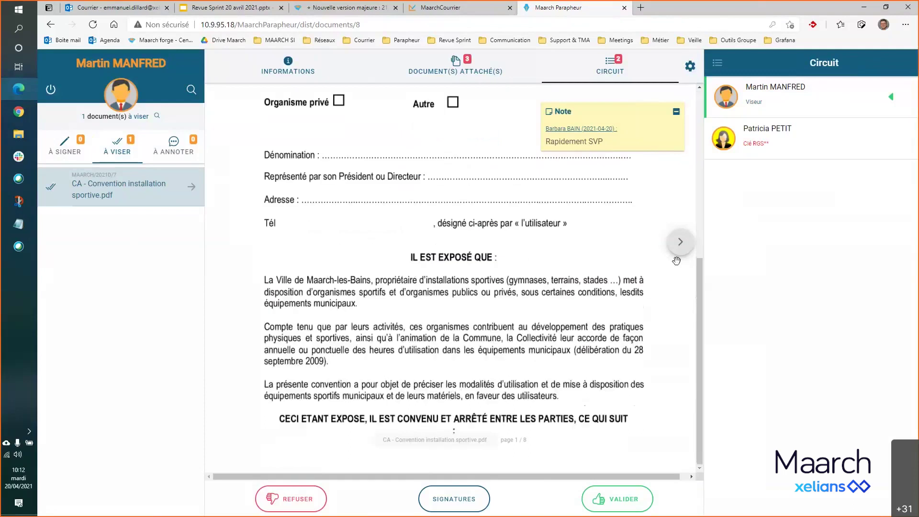
left_click(680, 242)
- Validate the convention with the reason 'ok pour moi'
left_click(617, 499)
left_click(467, 304)
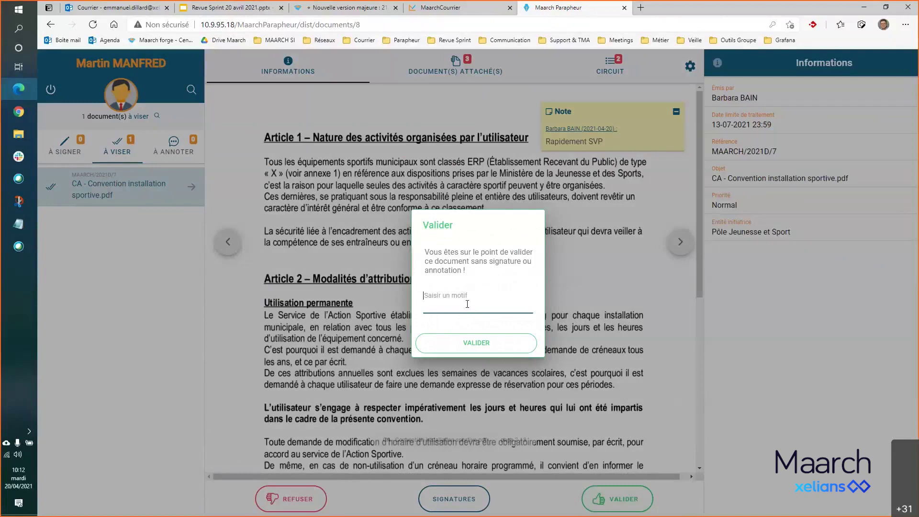
type("ok pour moi")
left_click(504, 340)
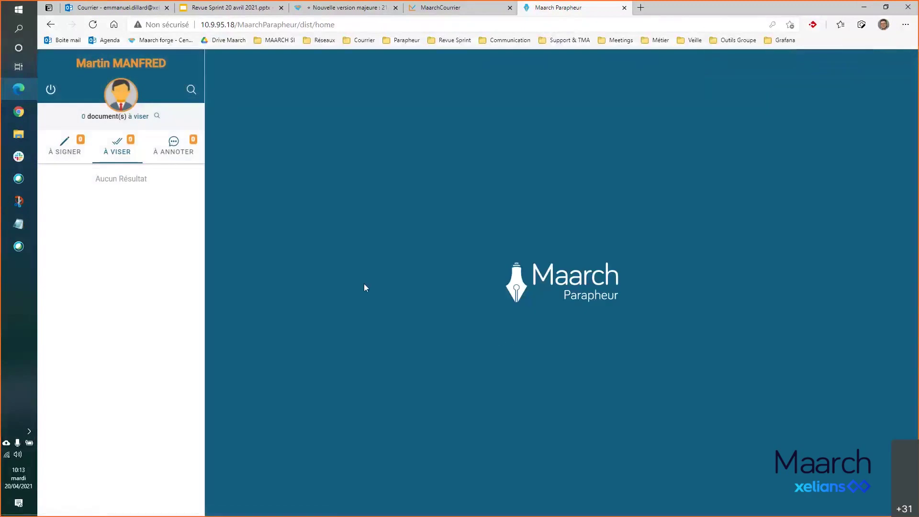
- Log out of Maarch Parapheur and return to the Maarch Courrier dashboard
left_click(51, 91)
left_click(466, 7)
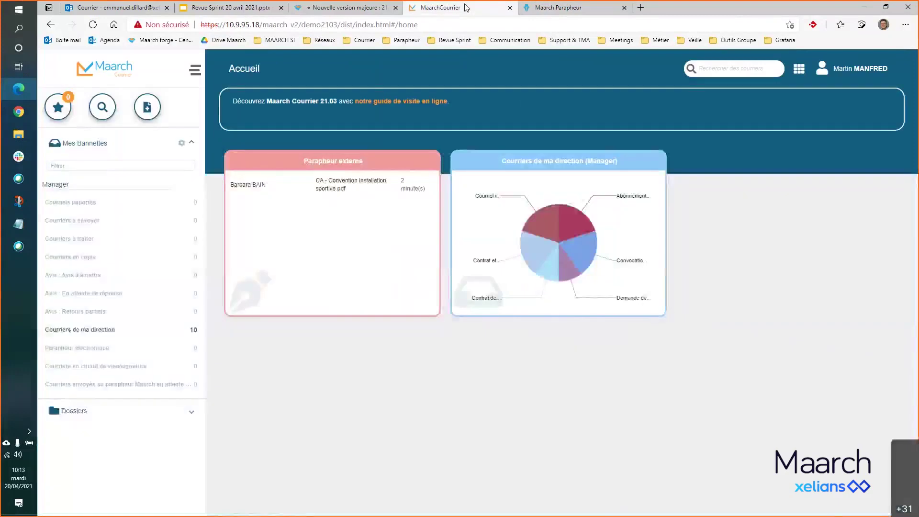
left_click(857, 69)
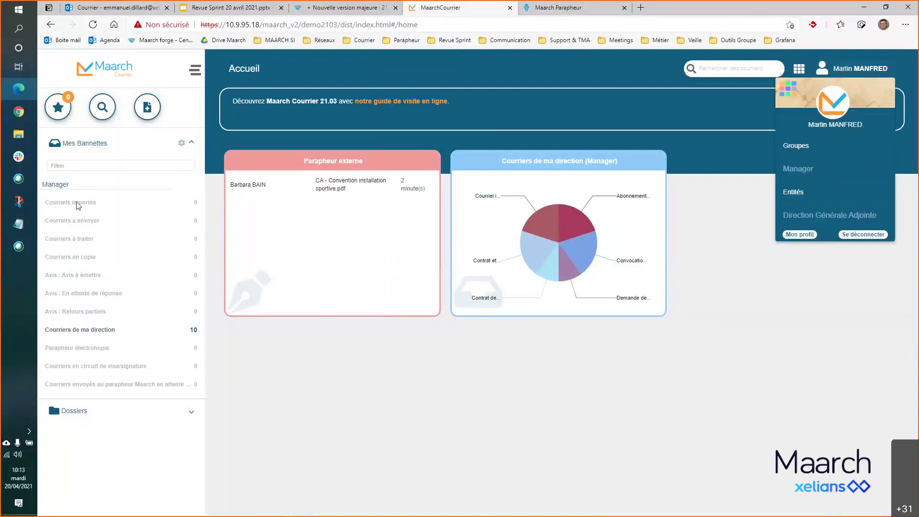
left_click(109, 76)
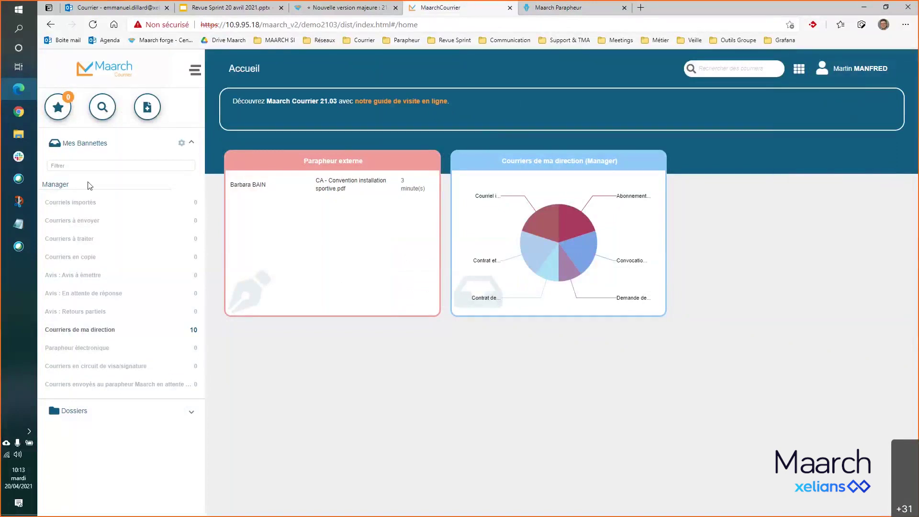
- Check the emptied Parapheur externe card and log out of Maarch Courrier
left_click(79, 224)
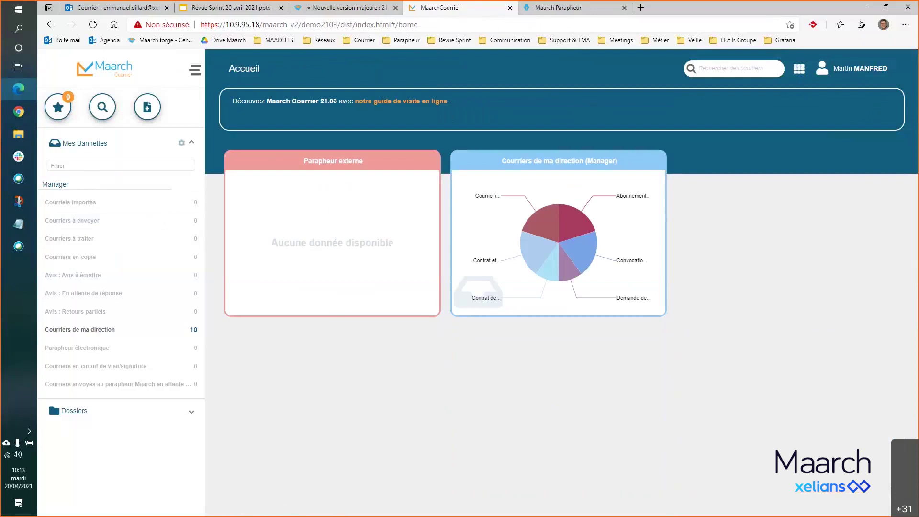
left_click(824, 80)
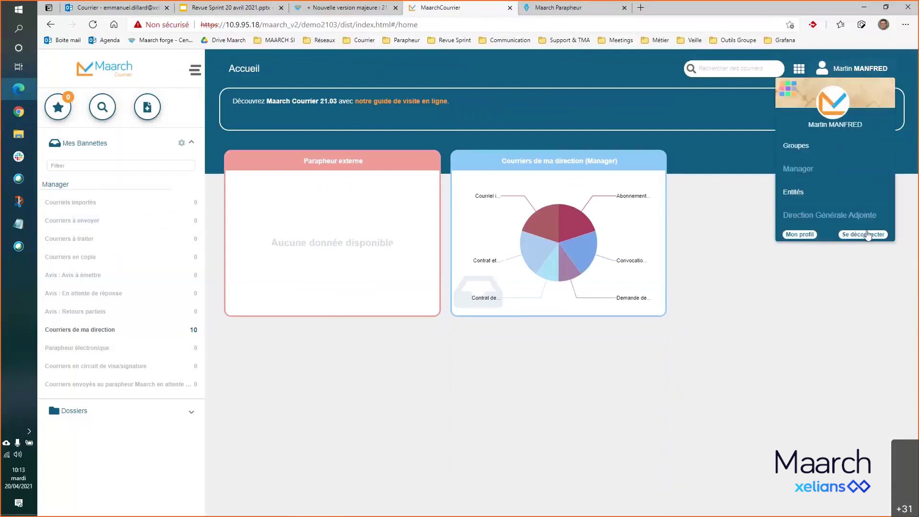
left_click(429, 301)
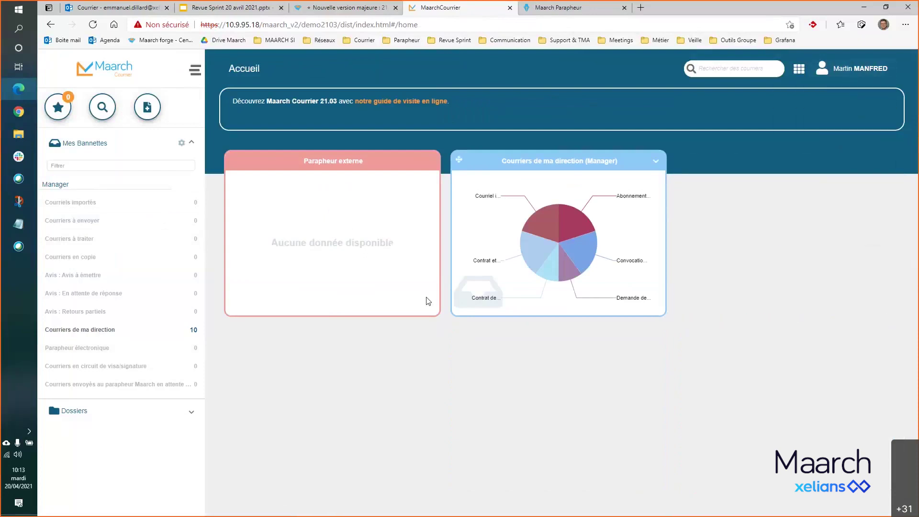
left_click(860, 73)
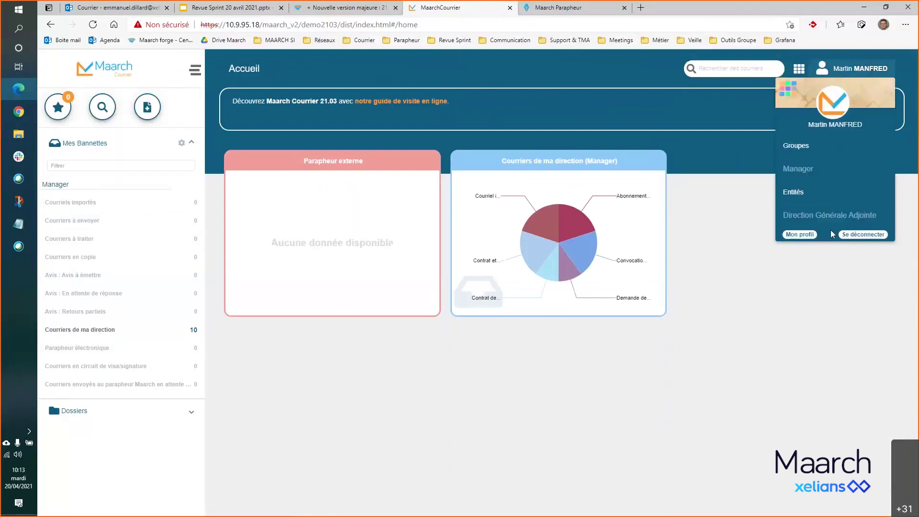
left_click(867, 234)
- Sign in with the mayor's saved login and password
left_click(486, 307)
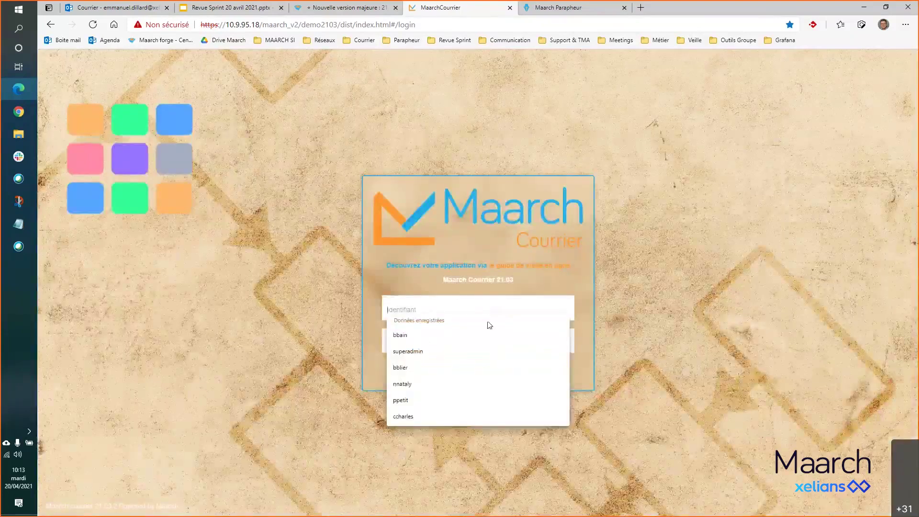
left_click(459, 400)
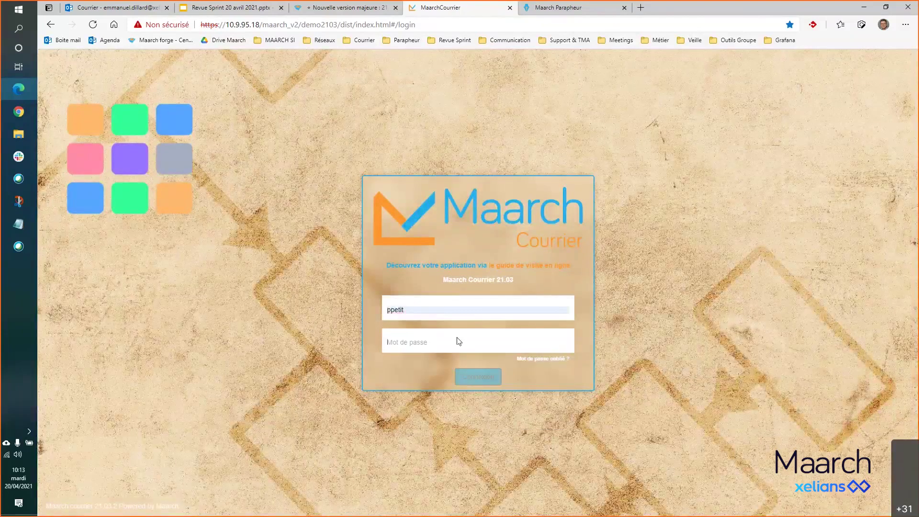
left_click(458, 342)
type("m")
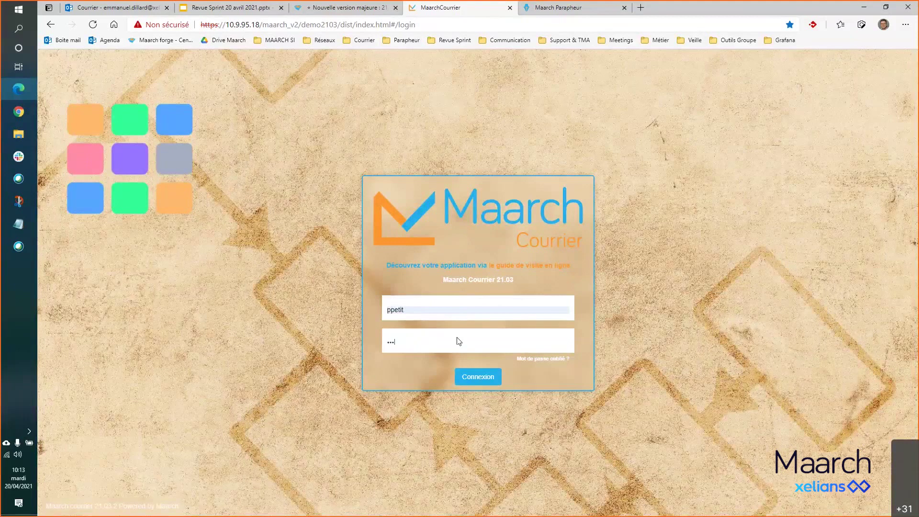
left_click(471, 377)
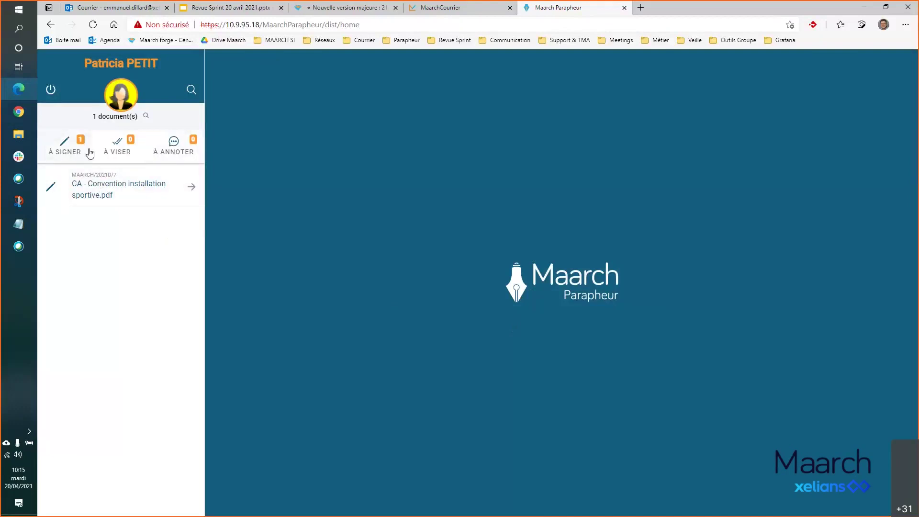
- Open the convention from À signer and review its circuit showing the recorded approval
left_click(72, 150)
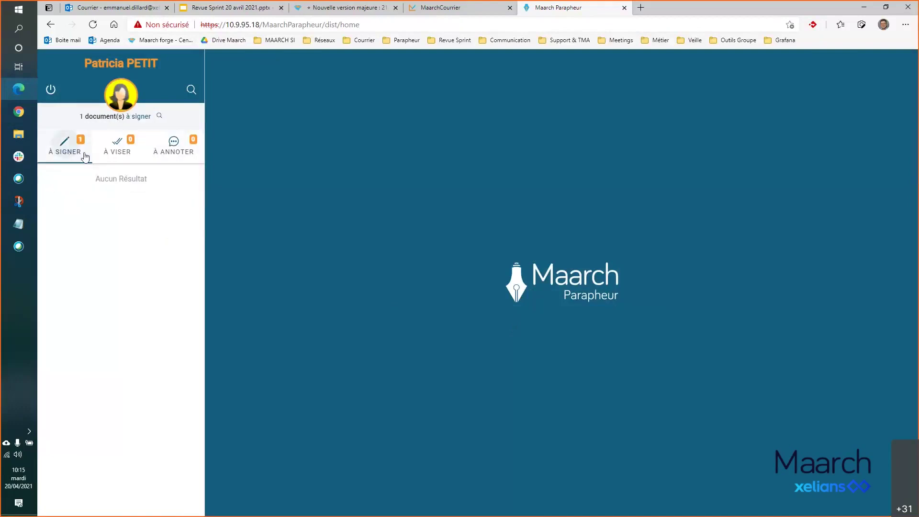
left_click(114, 152)
left_click(80, 153)
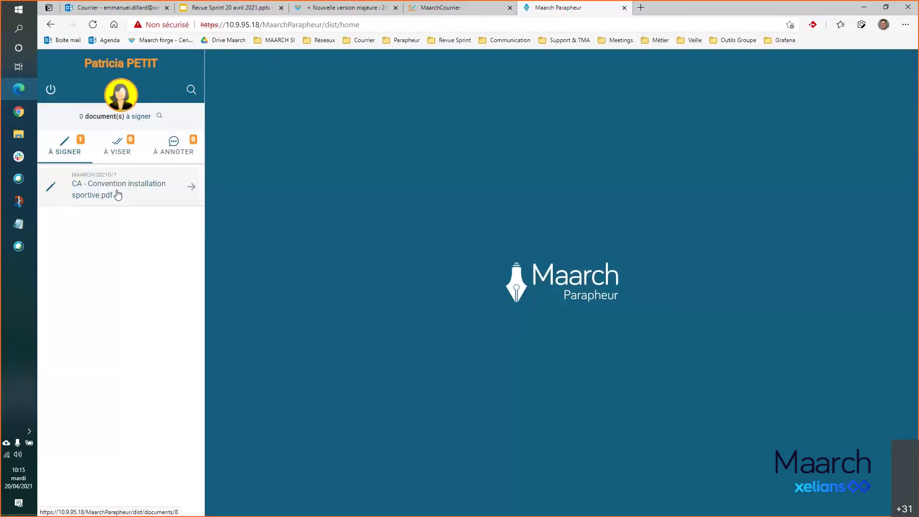
left_click(107, 188)
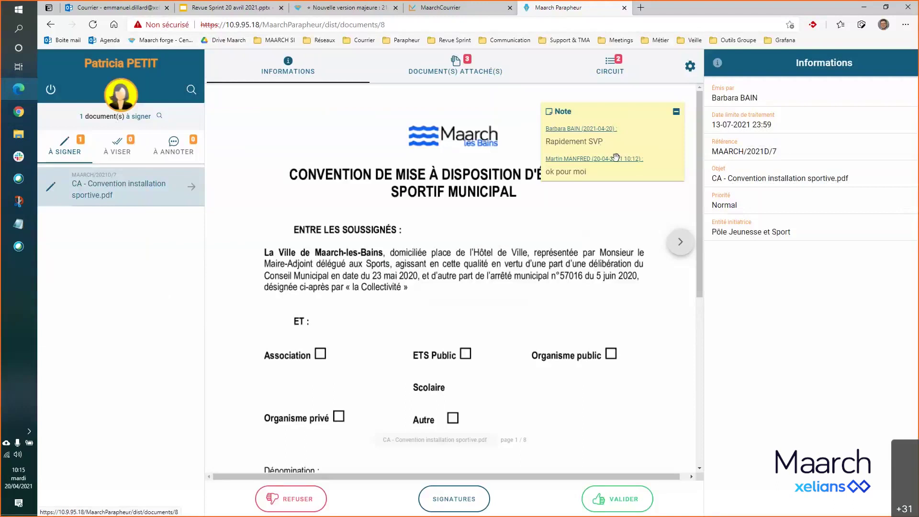
left_click(611, 69)
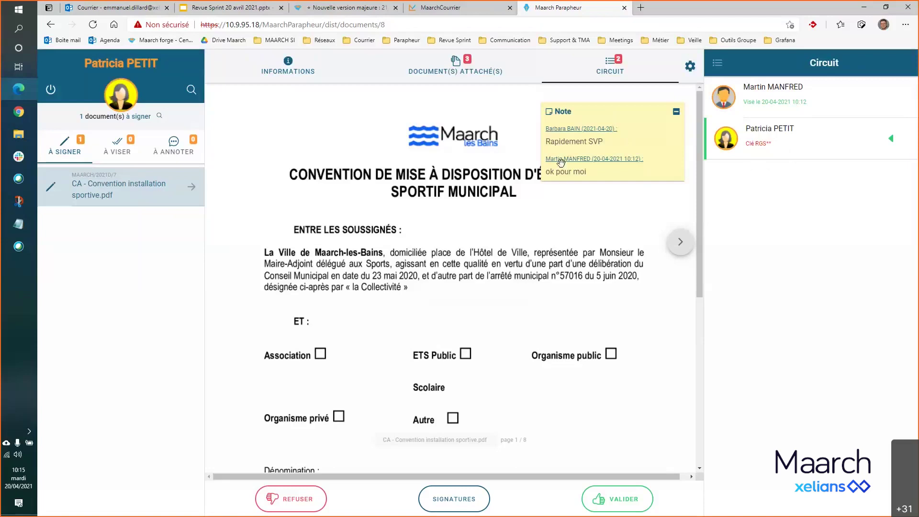
scroll(512, 230, "down", 6)
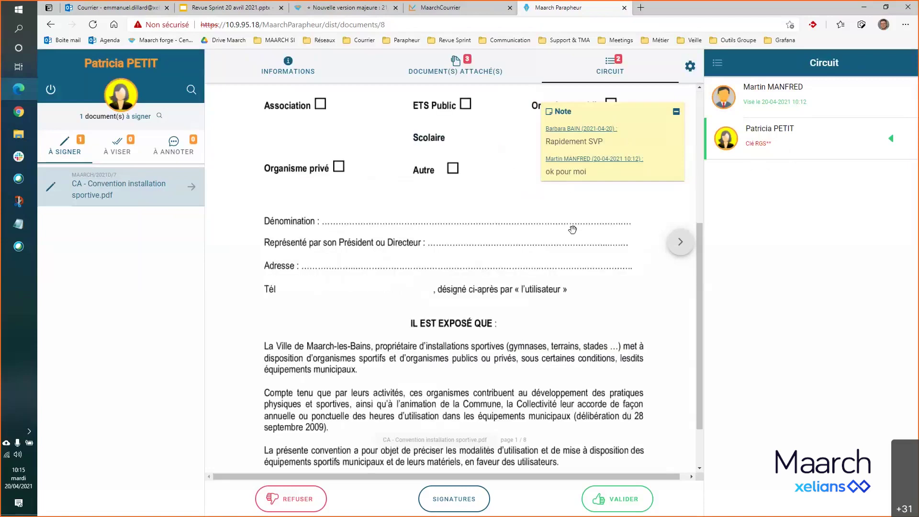
scroll(574, 228, "up", 5)
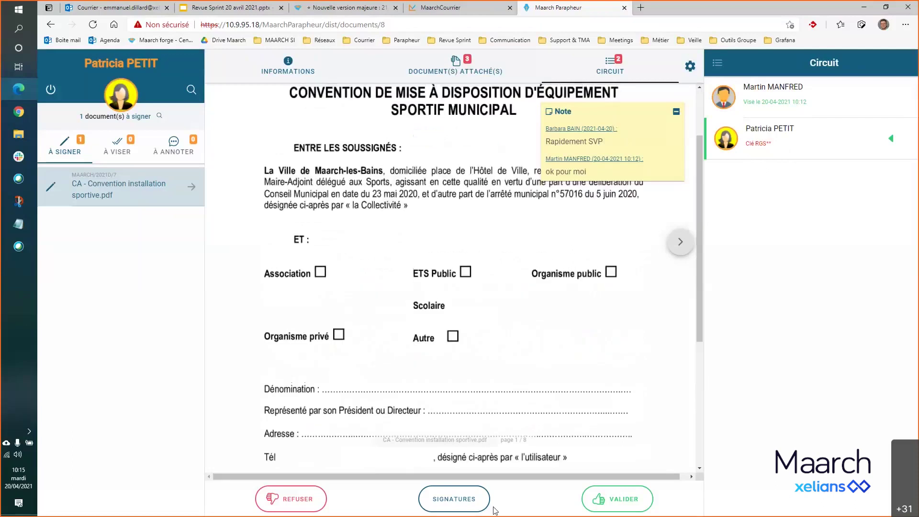
- Place the Manet signature under 'Madame le Maire' on page 8, beside 20 avril 2021
left_click(455, 507)
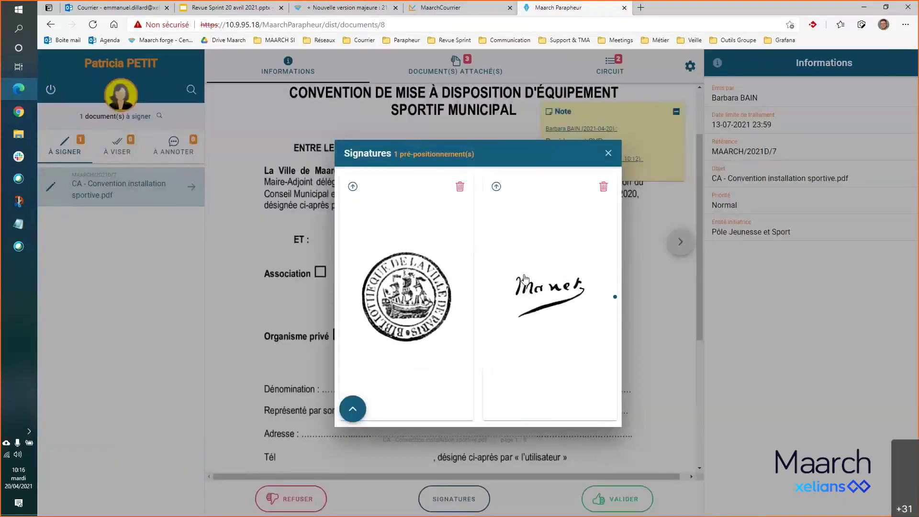
left_click(608, 154)
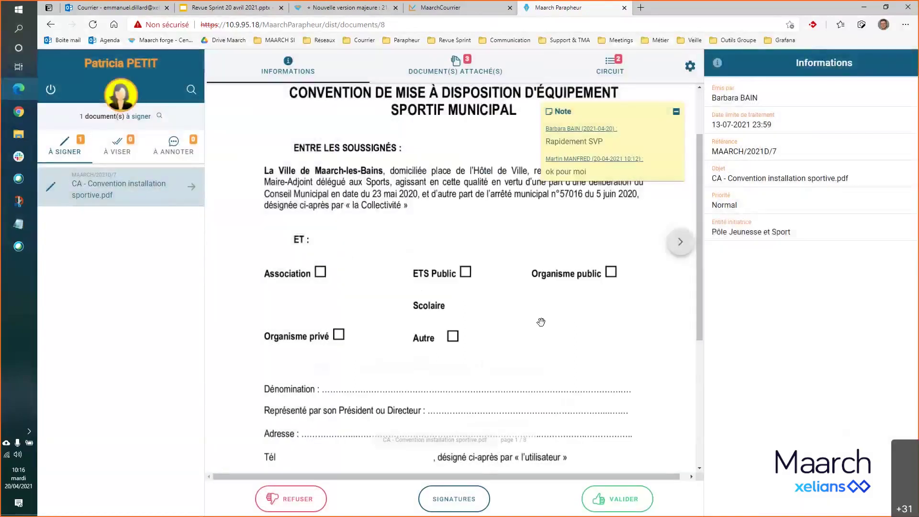
scroll(603, 276, "up", 2)
scroll(602, 276, "down", 7)
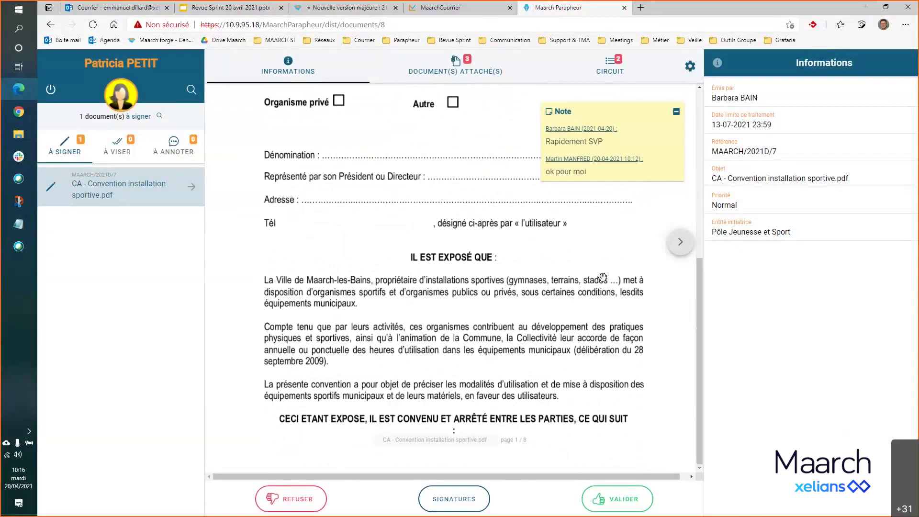
scroll(602, 276, "up", 7)
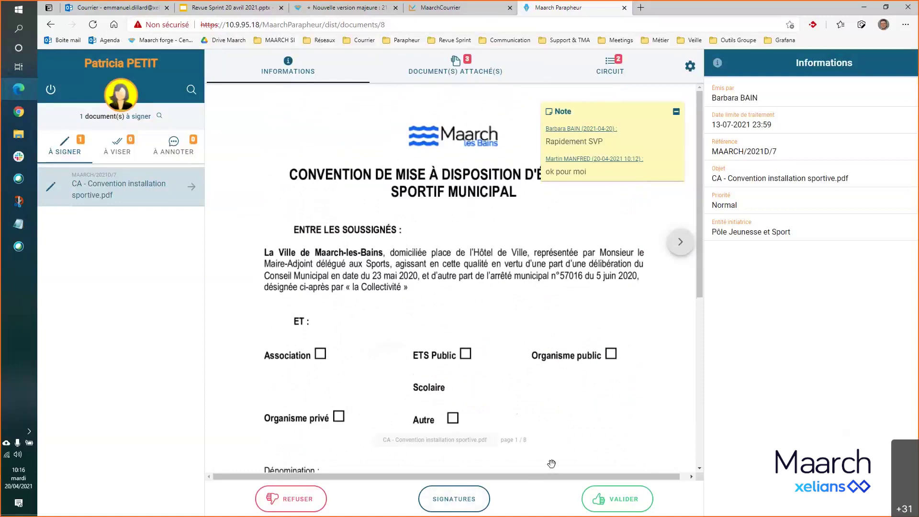
left_click(462, 503)
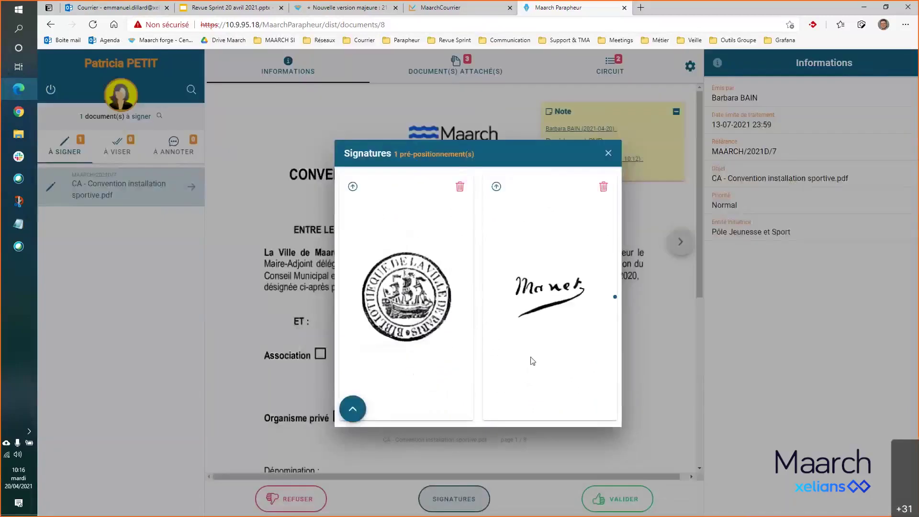
left_click(540, 286)
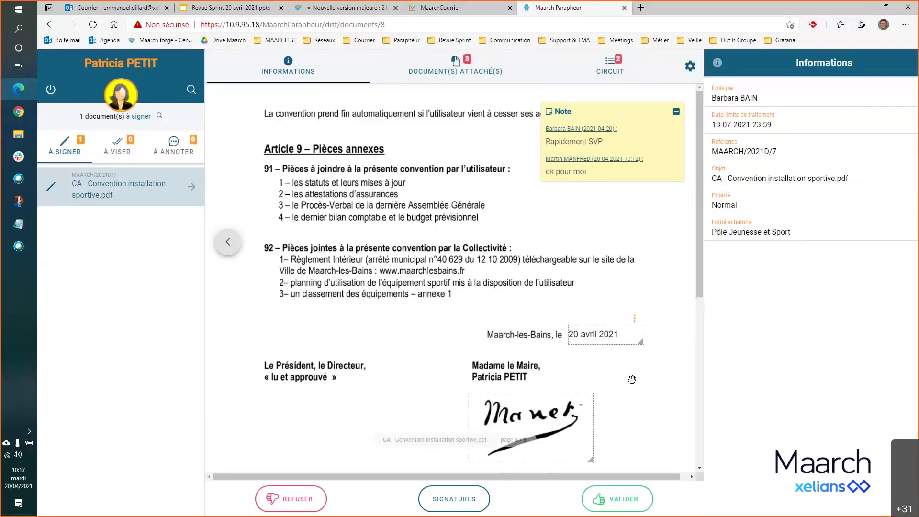
- Validate the convention and confirm, bringing up the Certinomis test certificate choice
left_click(18, 223)
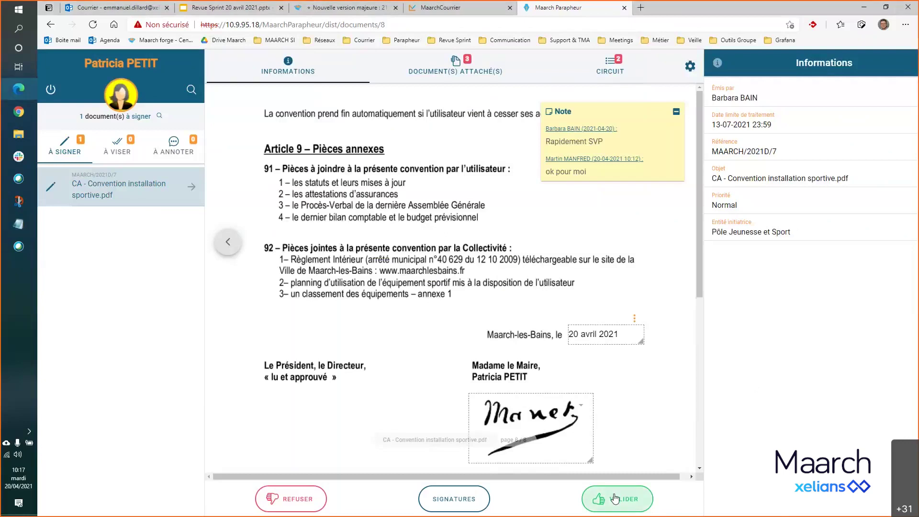
left_click(615, 500)
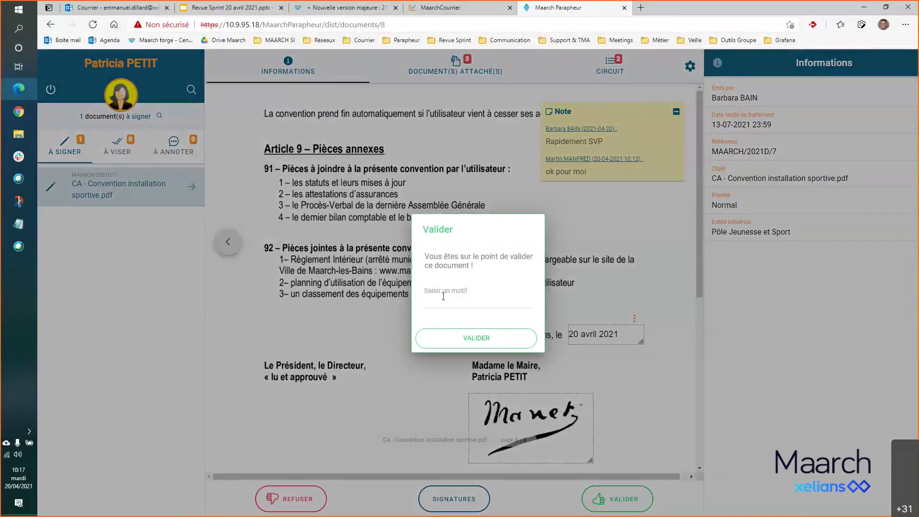
left_click(483, 339)
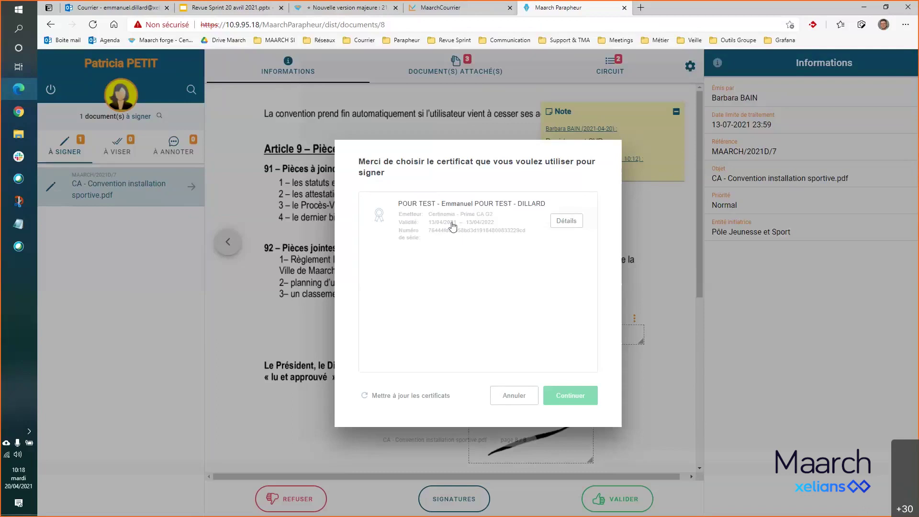
- Select the Certinomis test certificate and review its details, valid 13/04/2021 to 13/04/2022
left_click(444, 223)
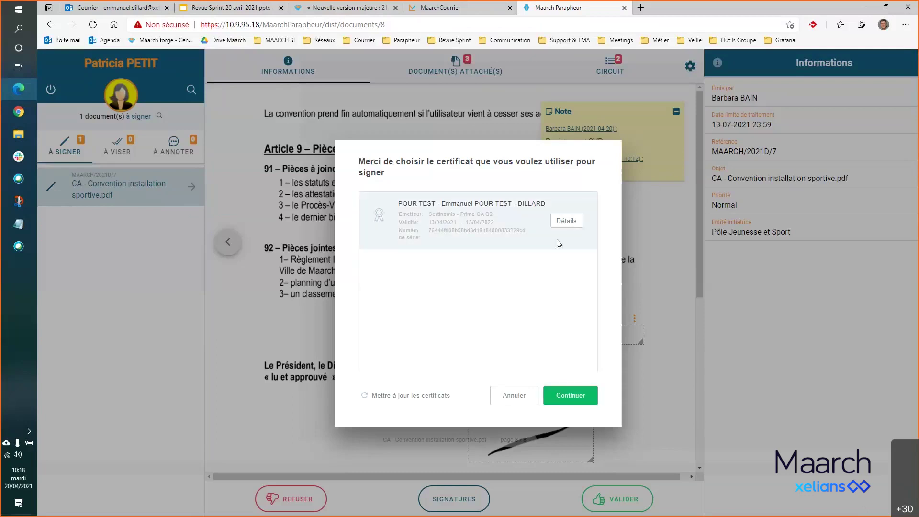
left_click(568, 222)
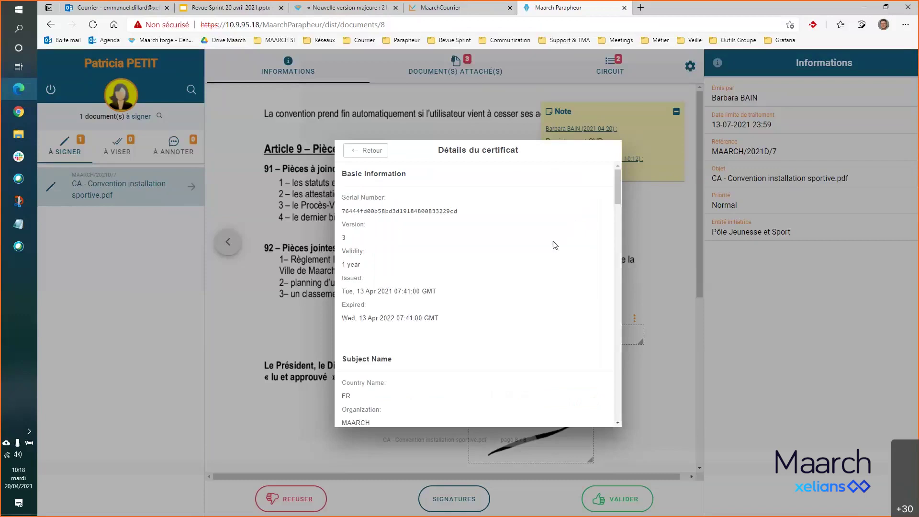
scroll(513, 266, "down", 2)
scroll(514, 267, "down", 4)
scroll(513, 267, "down", 3)
scroll(512, 268, "down", 1)
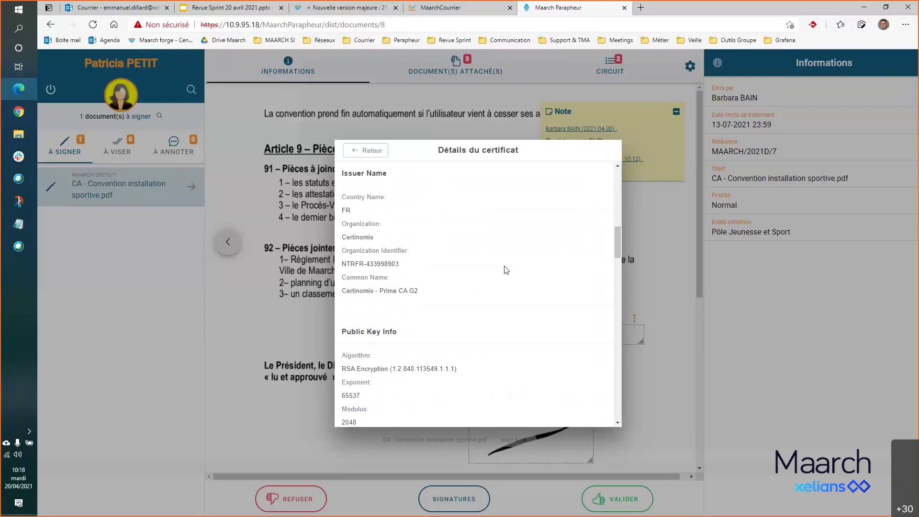
scroll(500, 282, "down", 1)
scroll(497, 291, "down", 2)
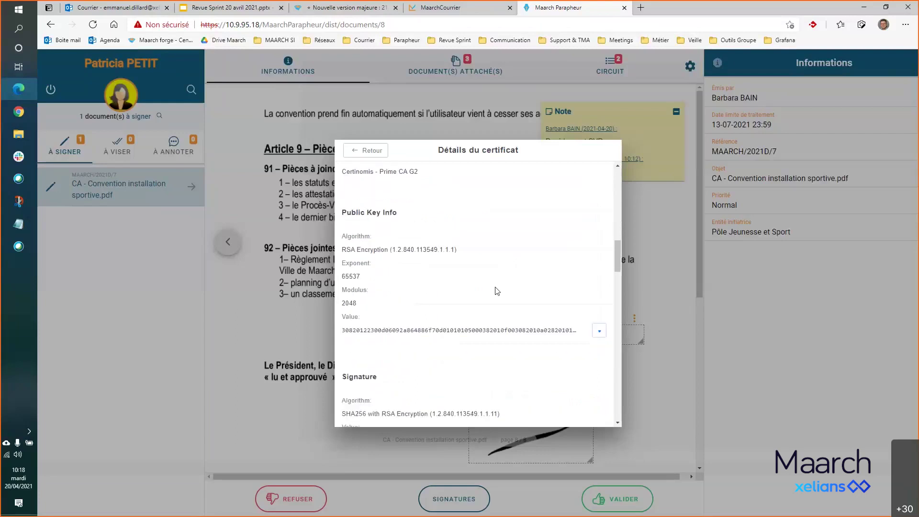
scroll(497, 291, "down", 1)
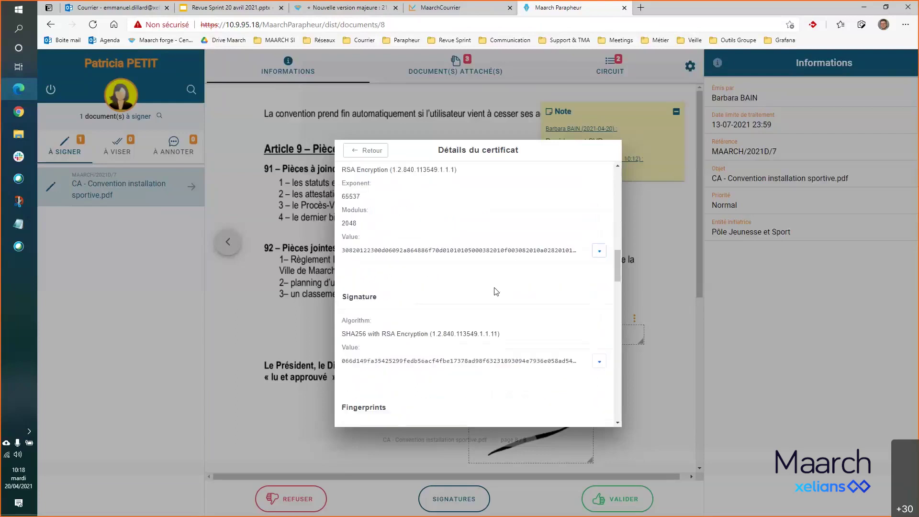
scroll(498, 290, "up", 3)
scroll(500, 288, "up", 5)
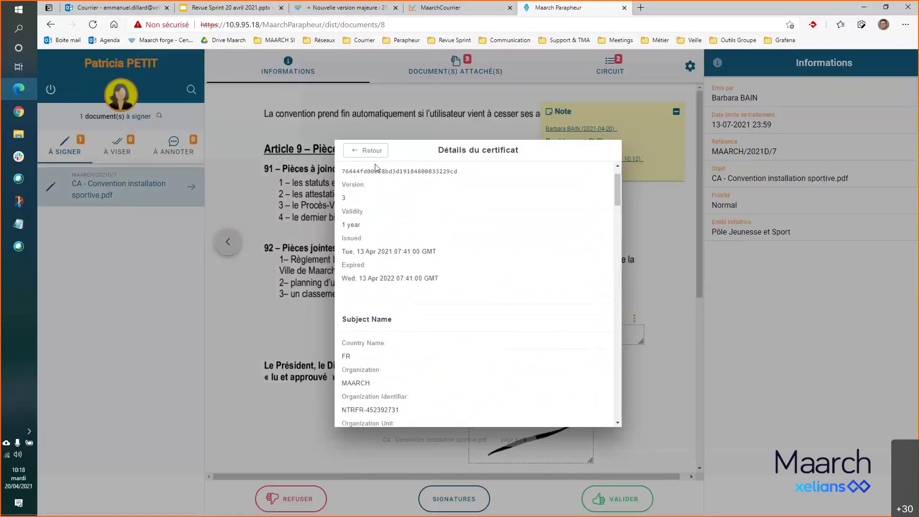
left_click(373, 150)
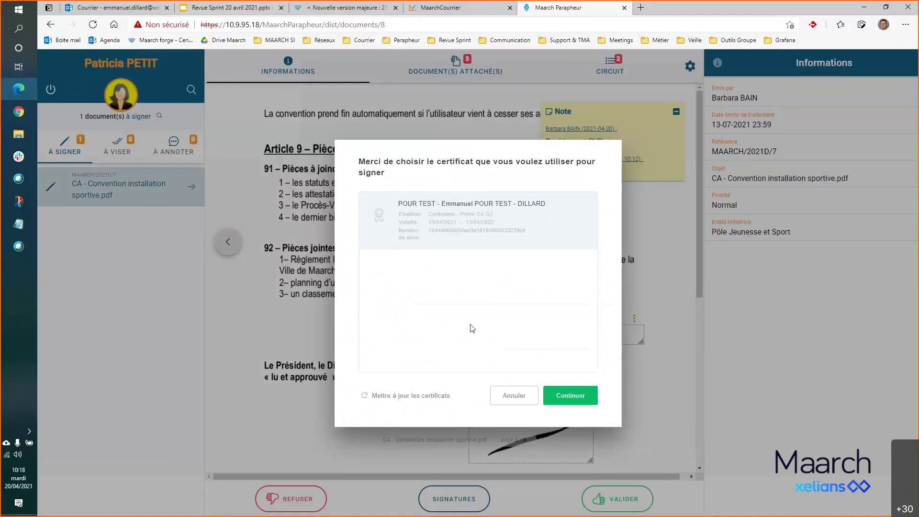
mouse_move(430, 216)
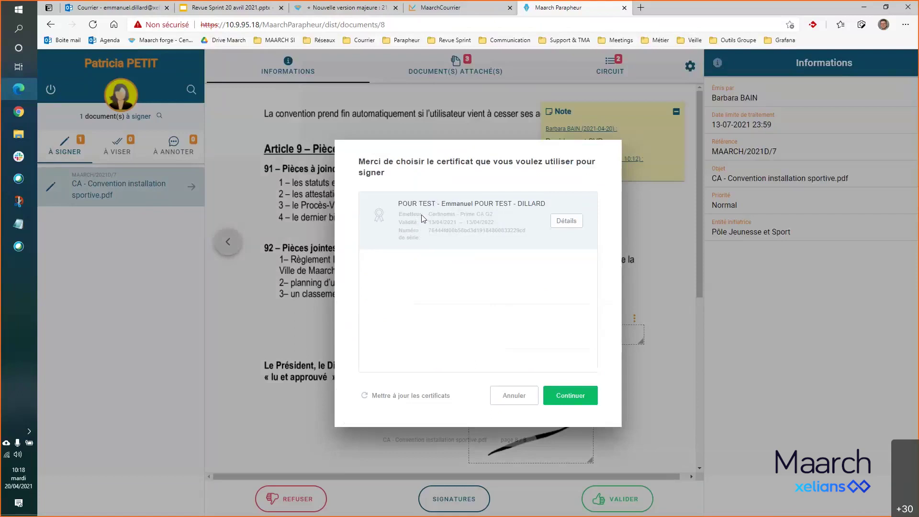
- Continue with the chosen certificate and enter the token password in SafeNet
left_click(569, 395)
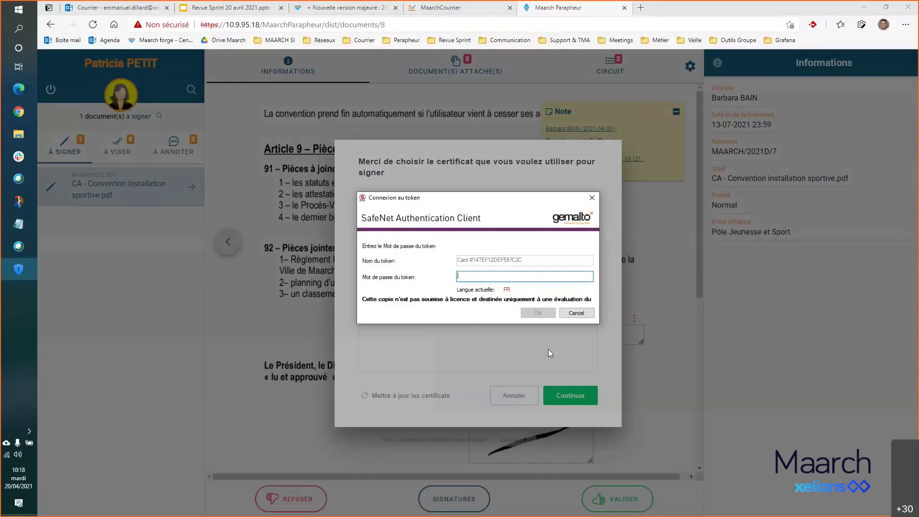
type("••")
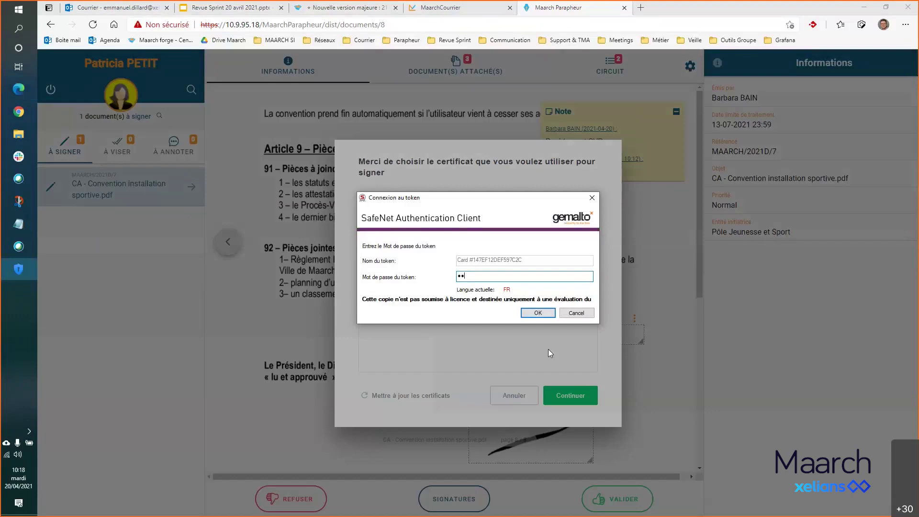
type("••••")
- Submit the SafeNet token password, then sign in as another signatory with their credentials
left_click(537, 314)
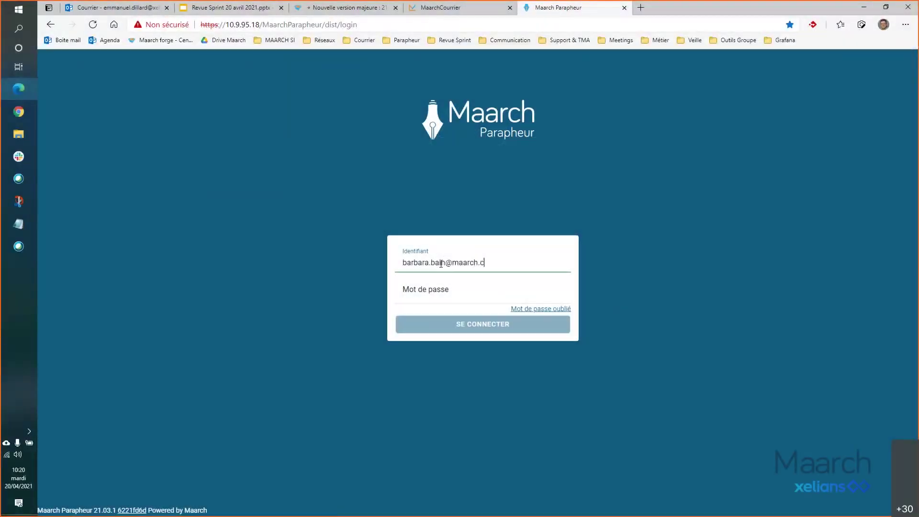
type("om")
key("Tab")
type("****")
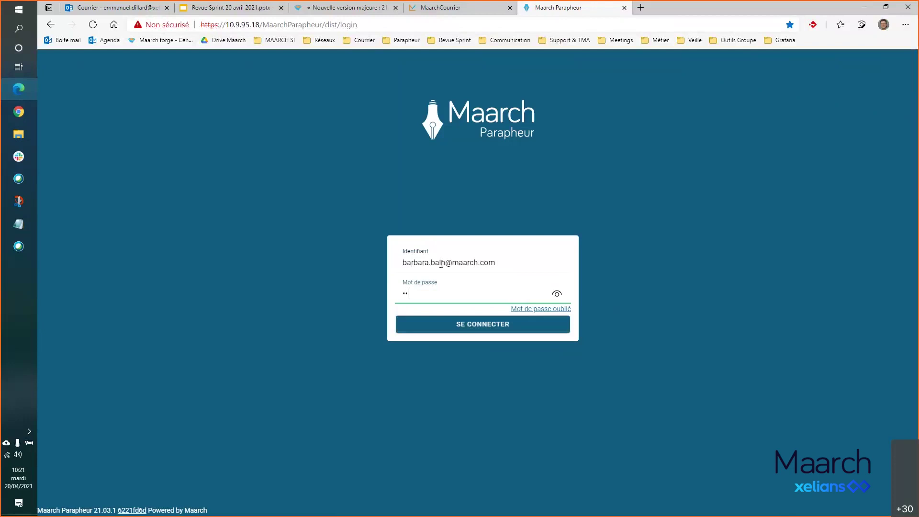
type("**")
left_click(542, 328)
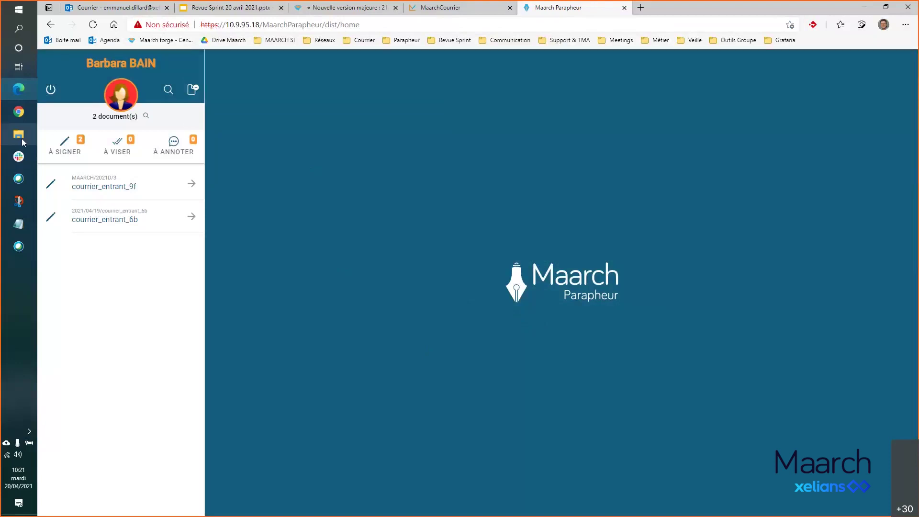
- Start a new signature circuit and bring up the Docs folder beside the page
mouse_move(22, 136)
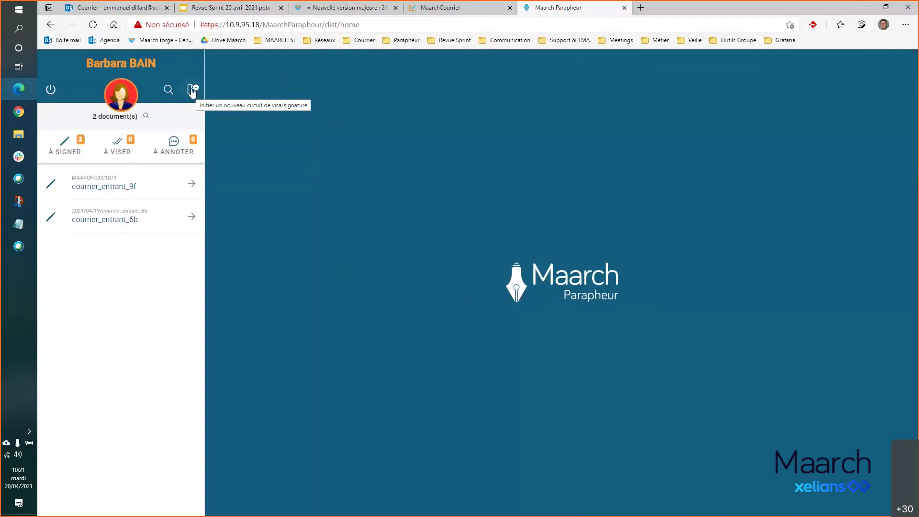
left_click(192, 91)
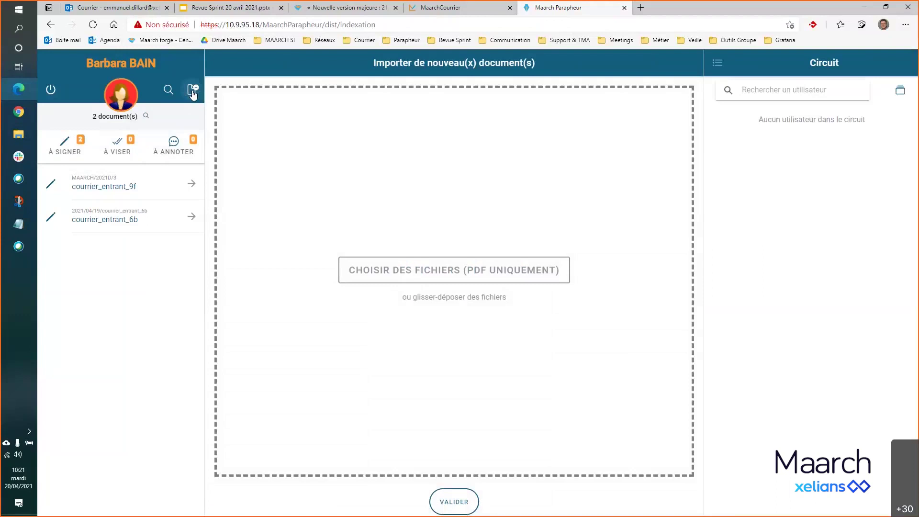
left_click(17, 141)
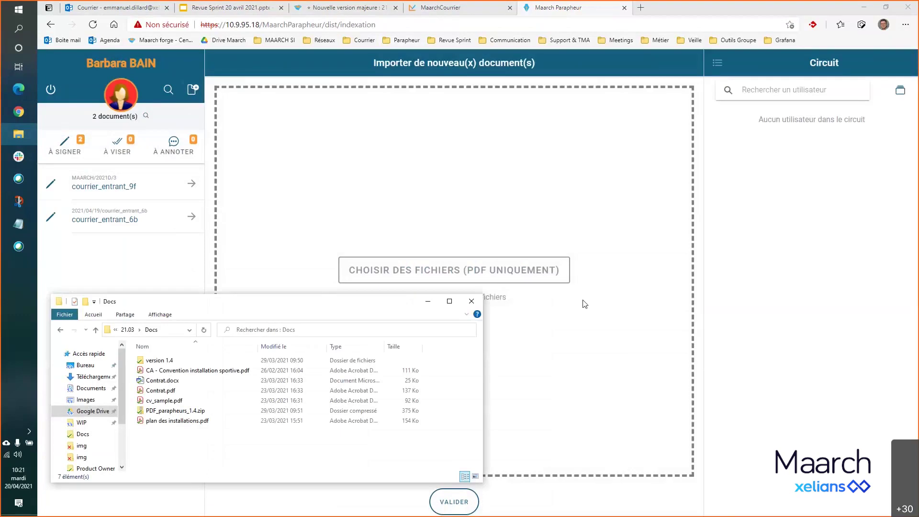
left_click_drag(584, 304, 584, 297)
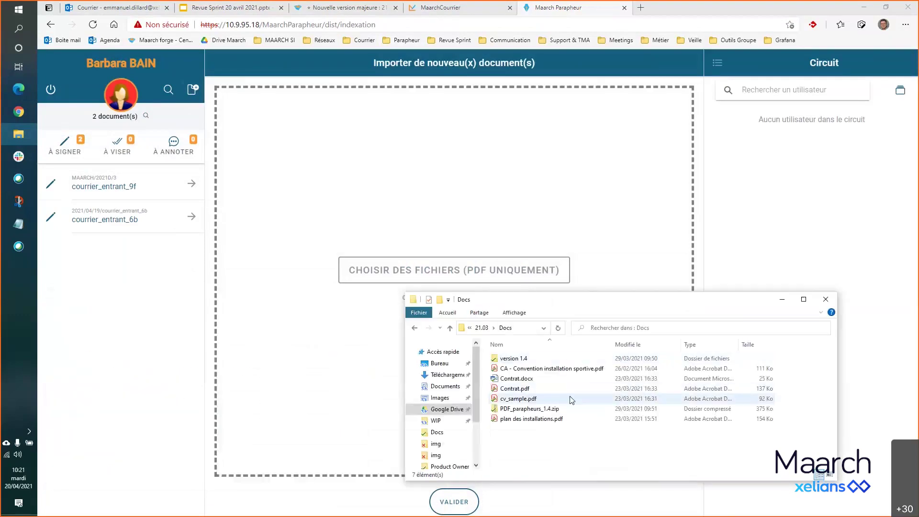
- Drag Contrat.pdf and then cv_sample.pdf from Docs into the import drop zone
left_click(527, 389)
left_click(529, 399, "ctrl")
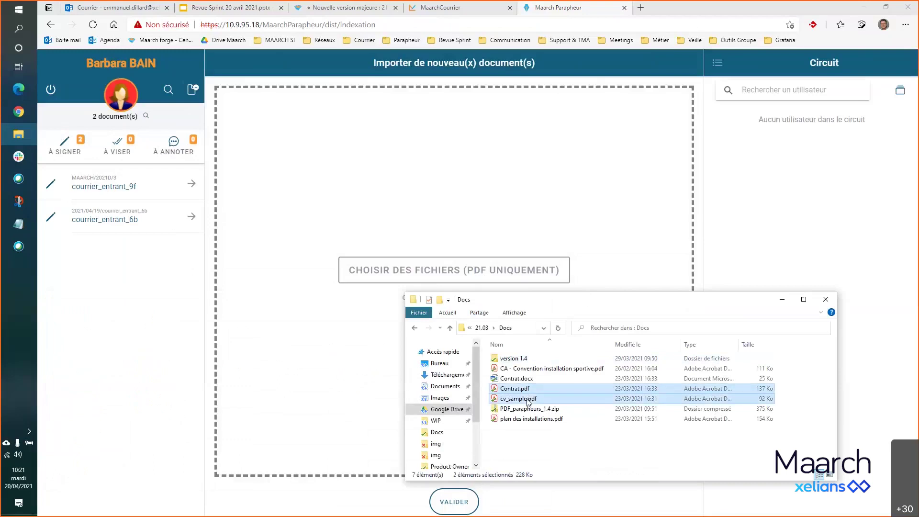
left_click(541, 390, "ctrl")
left_click_drag(543, 390, 538, 365)
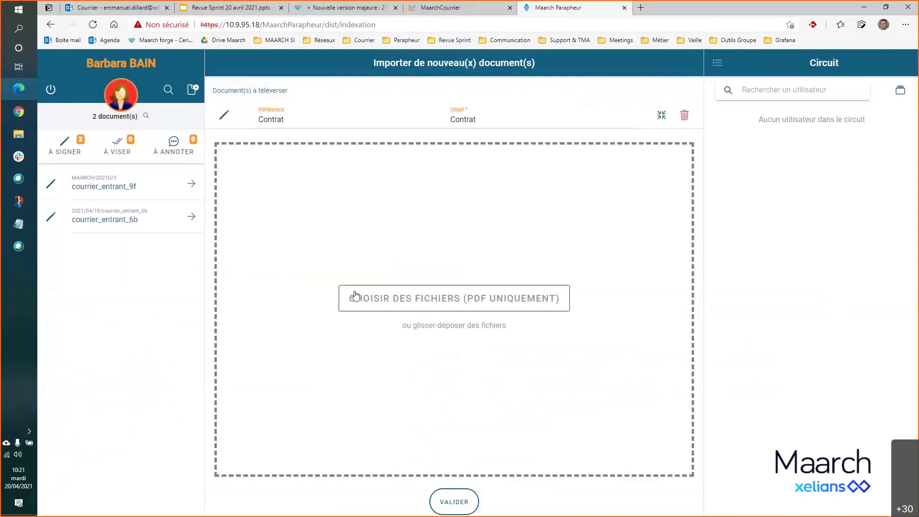
left_click(18, 134)
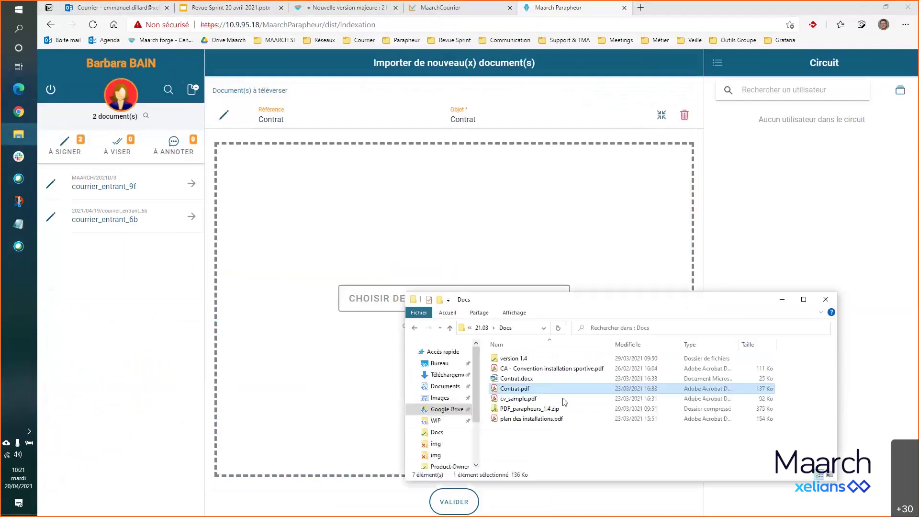
left_click(531, 402)
left_click_drag(530, 402, 537, 254)
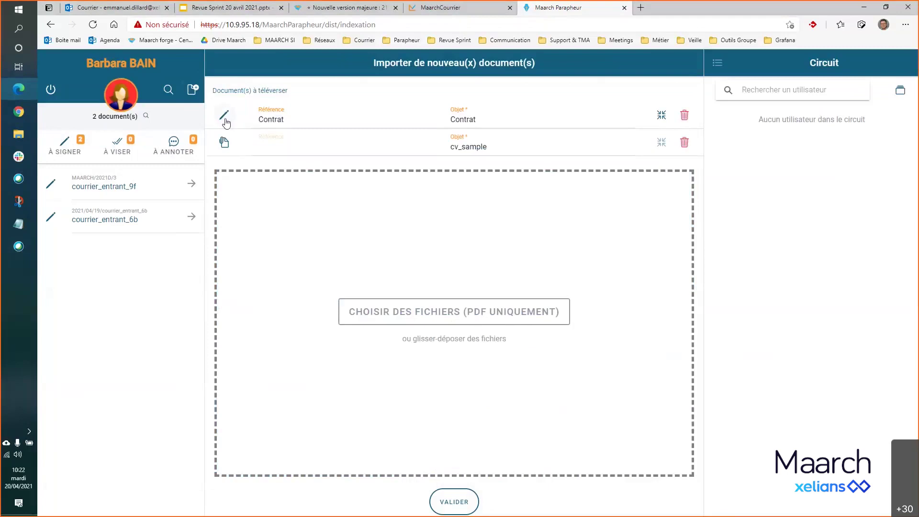
left_click(224, 143)
left_click(225, 143)
left_click(402, 125)
left_click(464, 120)
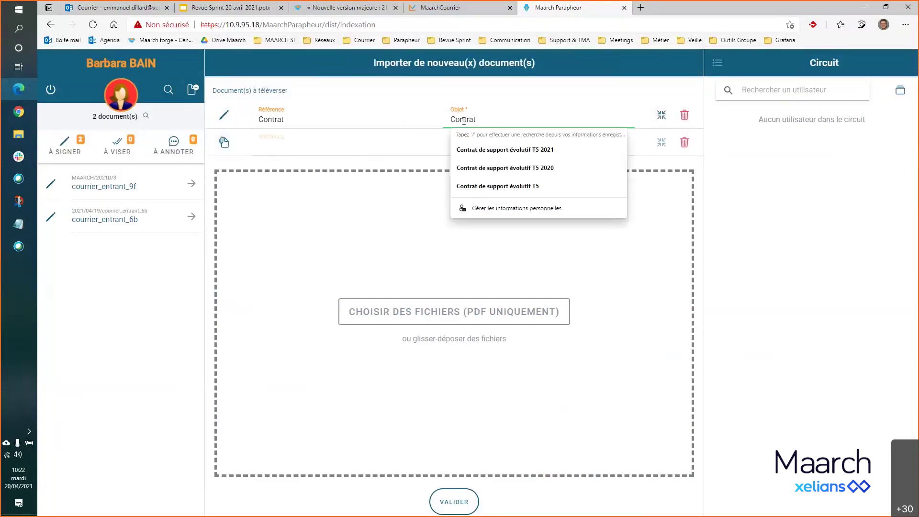
double_click(464, 120)
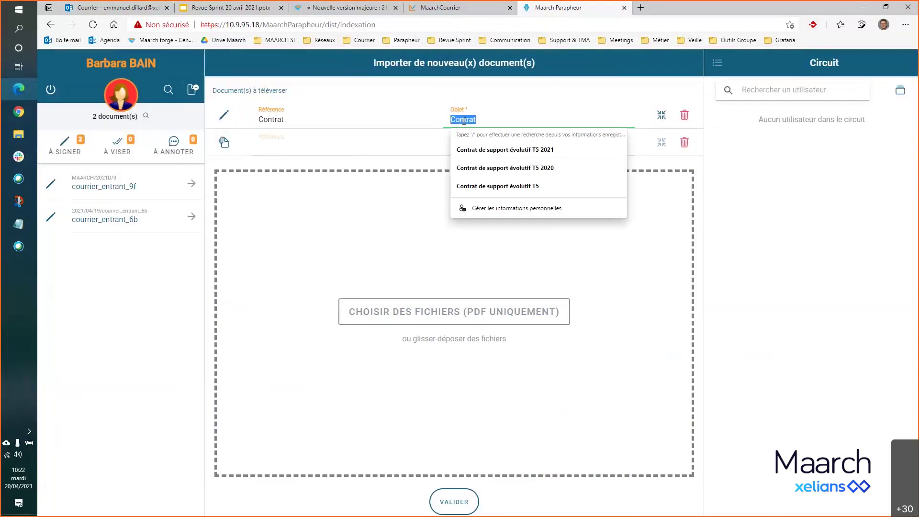
left_click(699, 205)
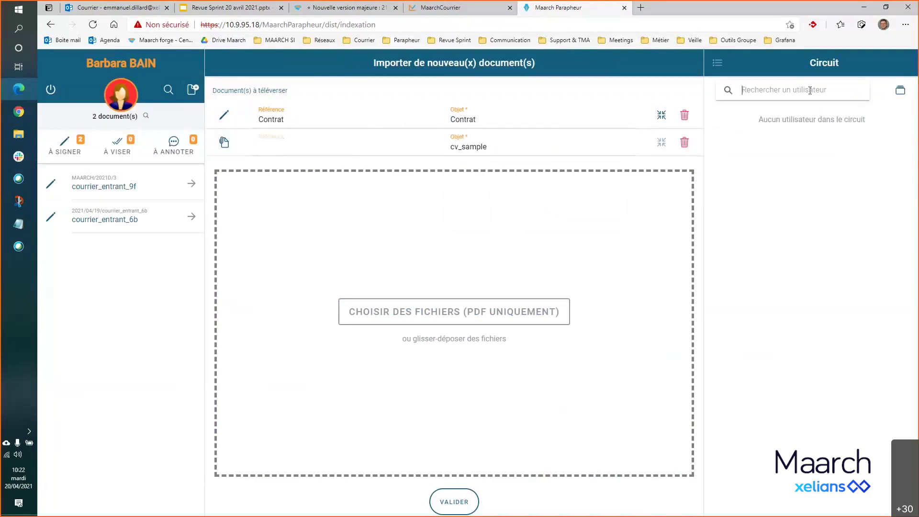
- Add the searched signatory to the circuit with the Clé RGS role and send the documents
type("petit")
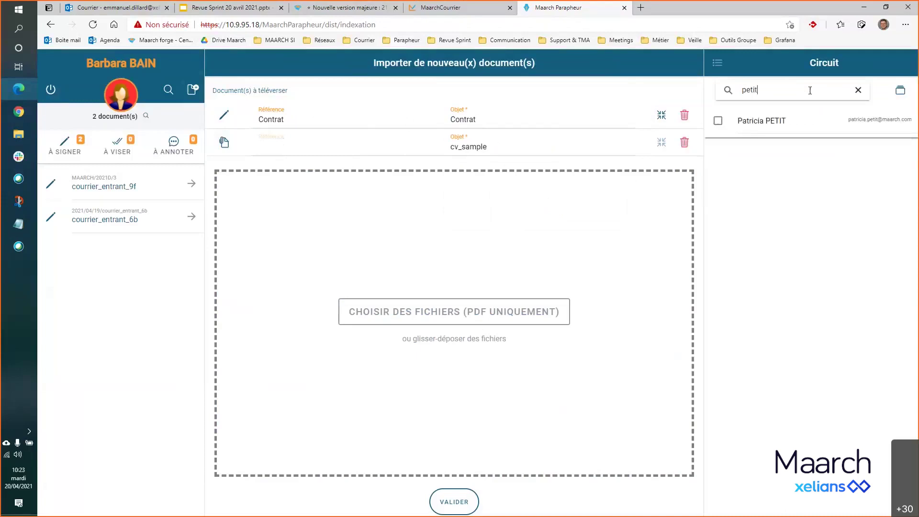
left_click(771, 128)
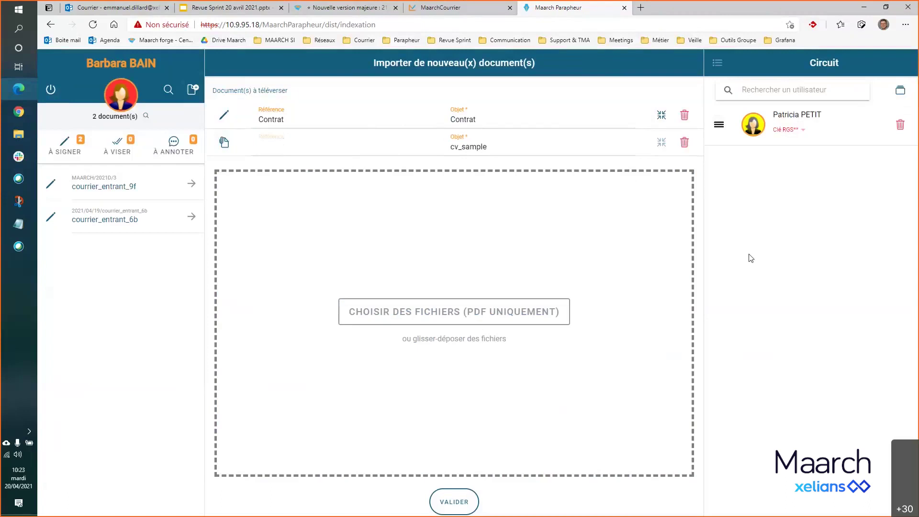
left_click(803, 129)
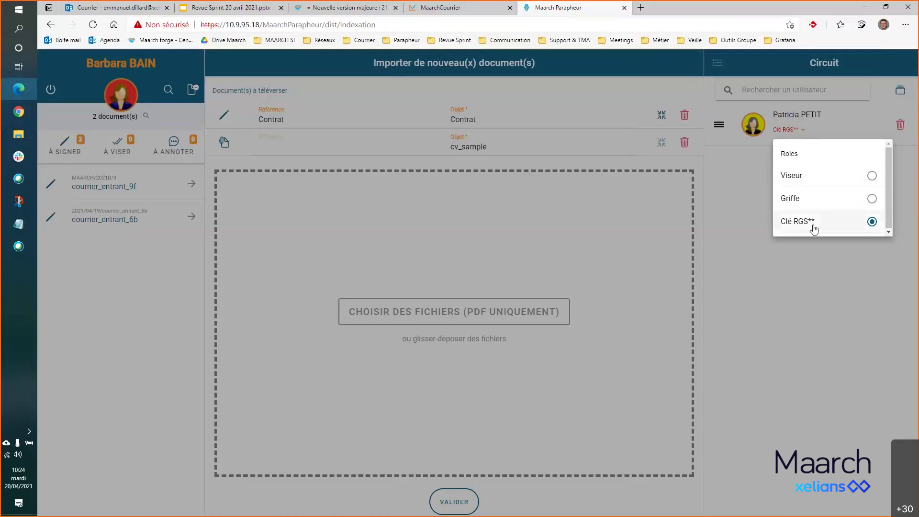
left_click(807, 257)
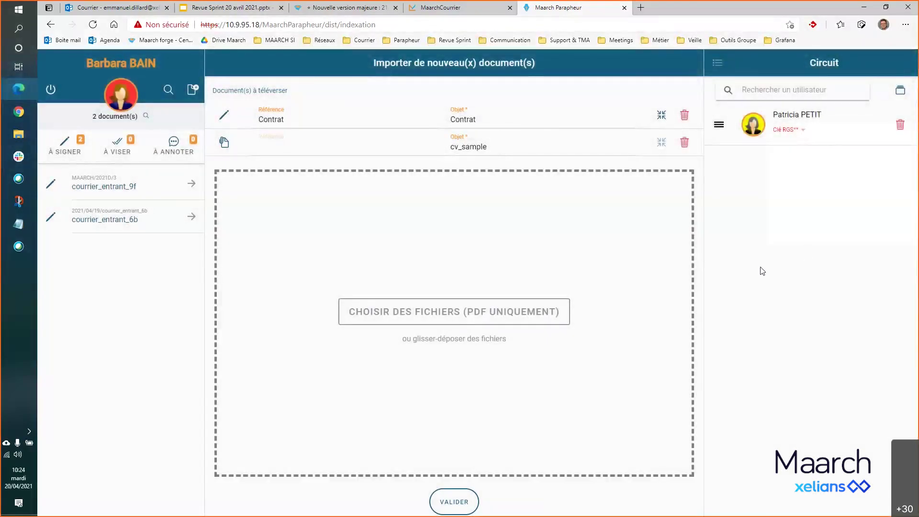
left_click(455, 502)
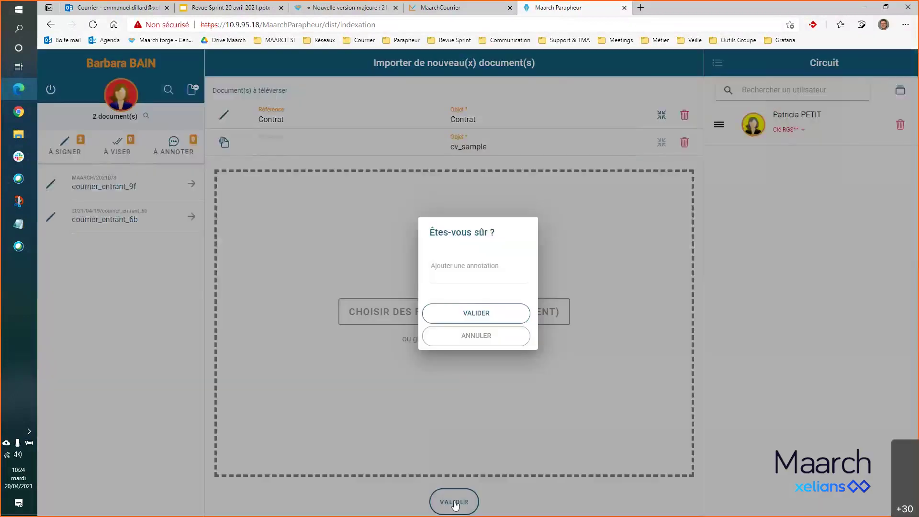
left_click(496, 318)
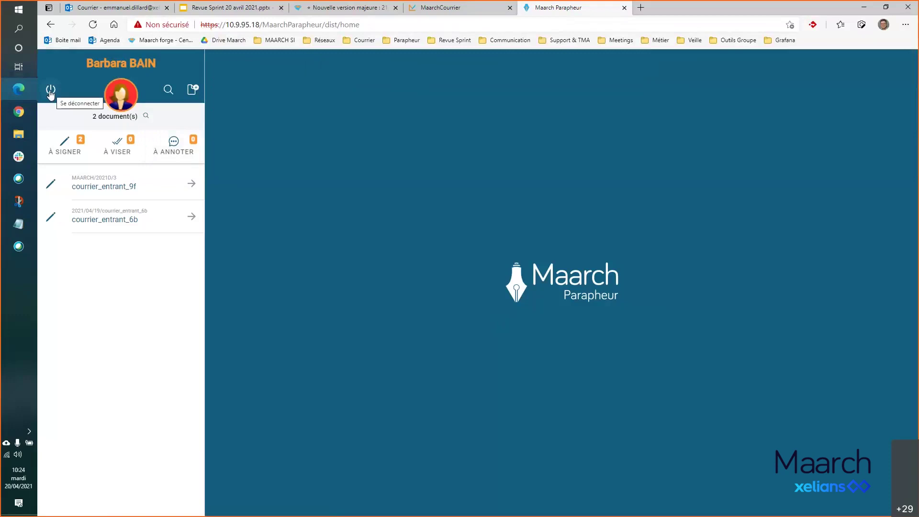
- Log out and sign back in with the signatory's login to see the pending Contrat
left_click(51, 92)
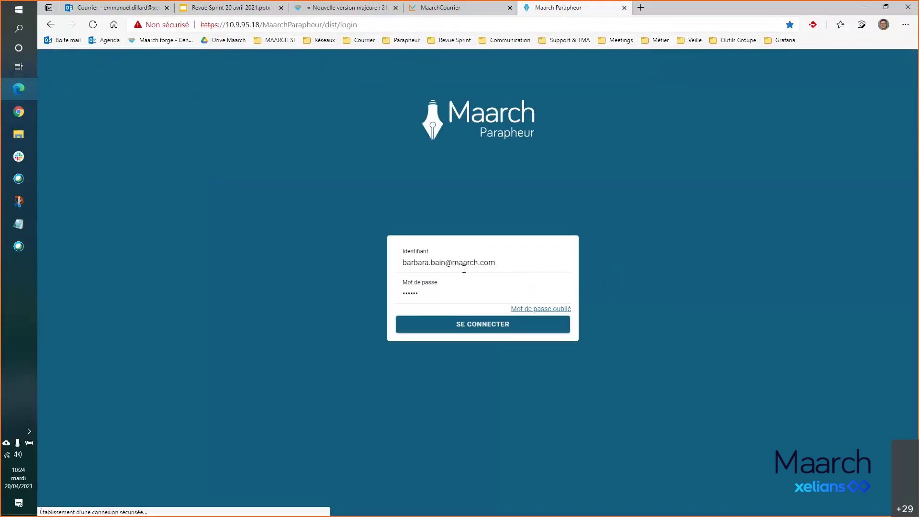
left_click_drag(448, 263, 398, 263)
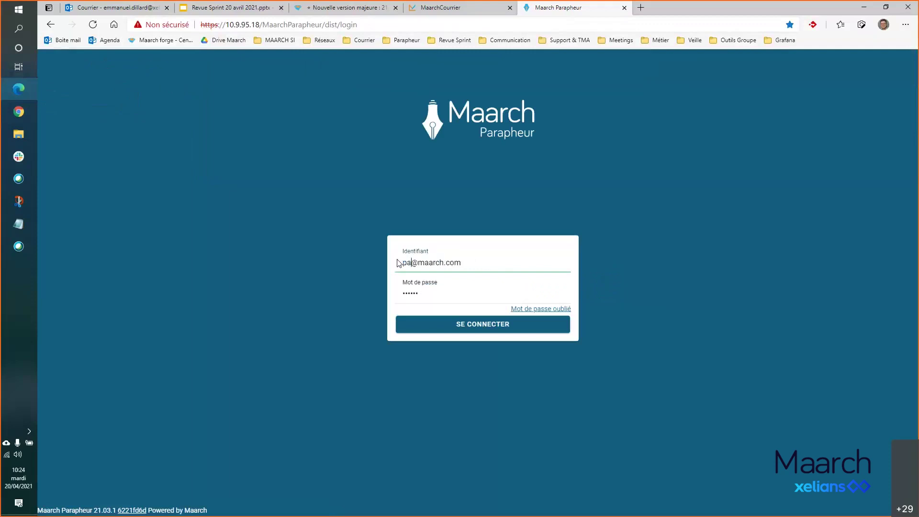
left_click(527, 327)
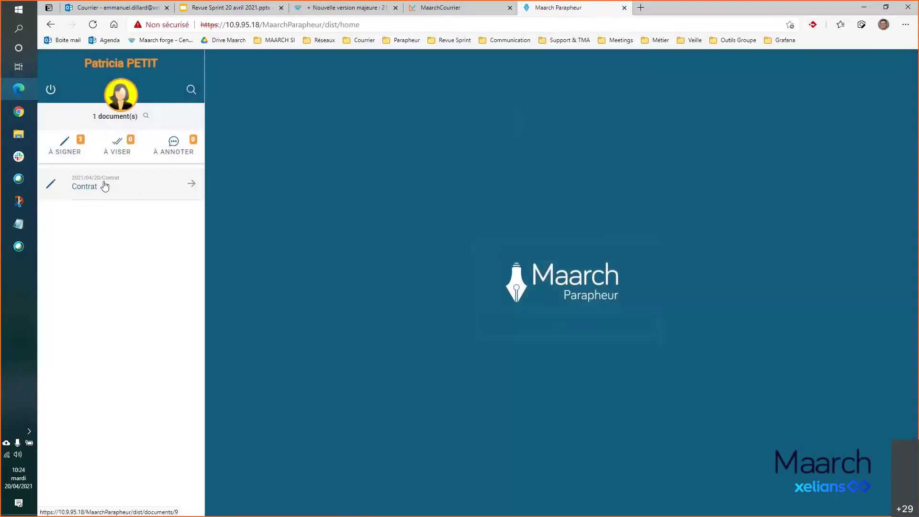
- Open the Contrat and view its attached cv_sample annex
left_click(108, 186)
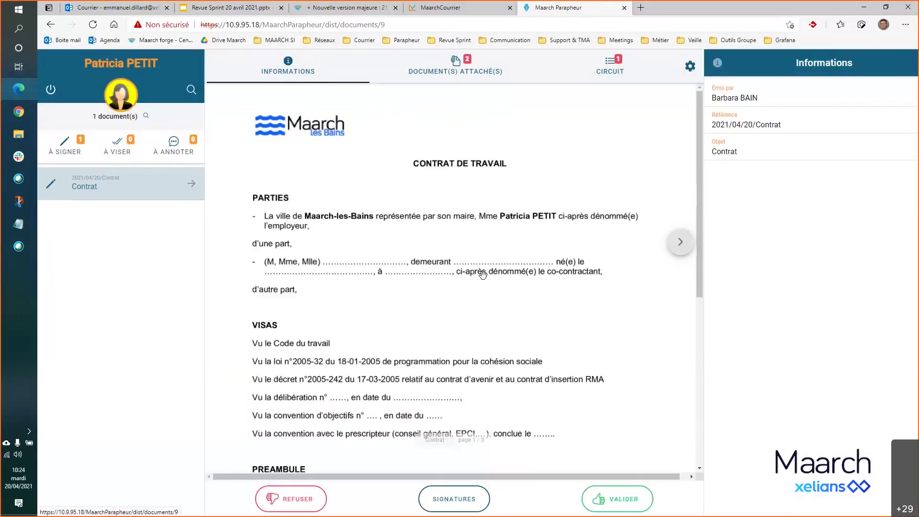
scroll(483, 273, "down", 5)
scroll(486, 276, "up", 5)
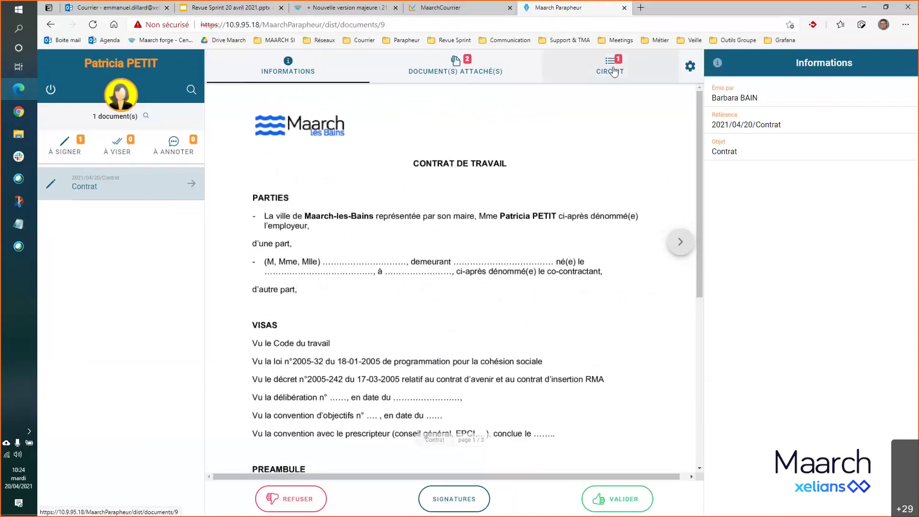
left_click(458, 67)
scroll(791, 271, "down", 5)
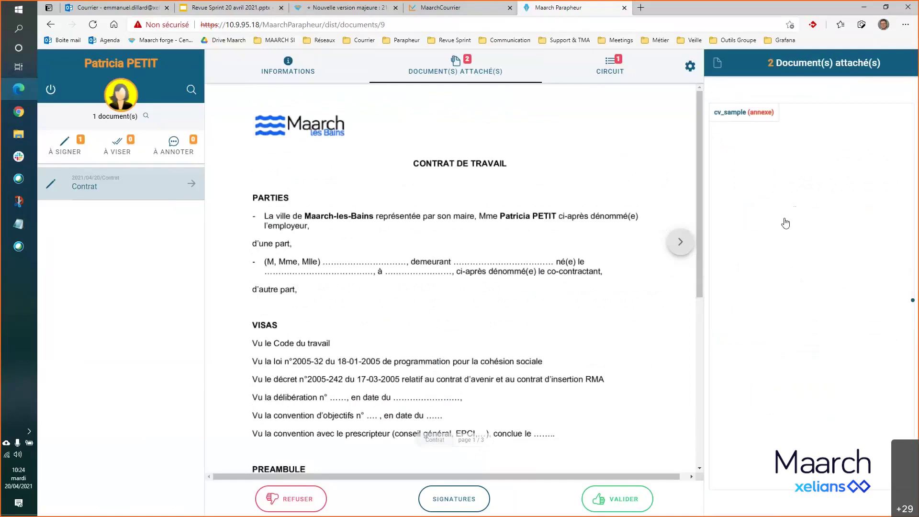
left_click(766, 174)
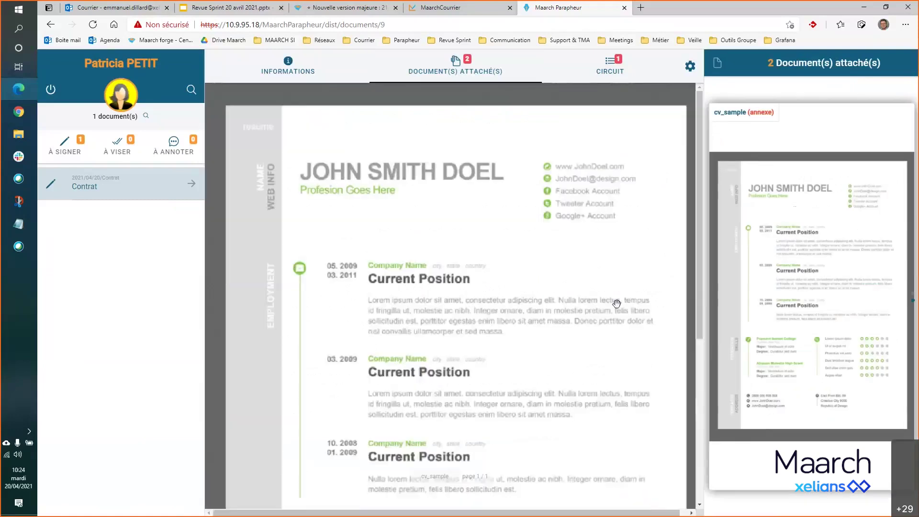
scroll(617, 303, "down", 5)
scroll(622, 307, "up", 5)
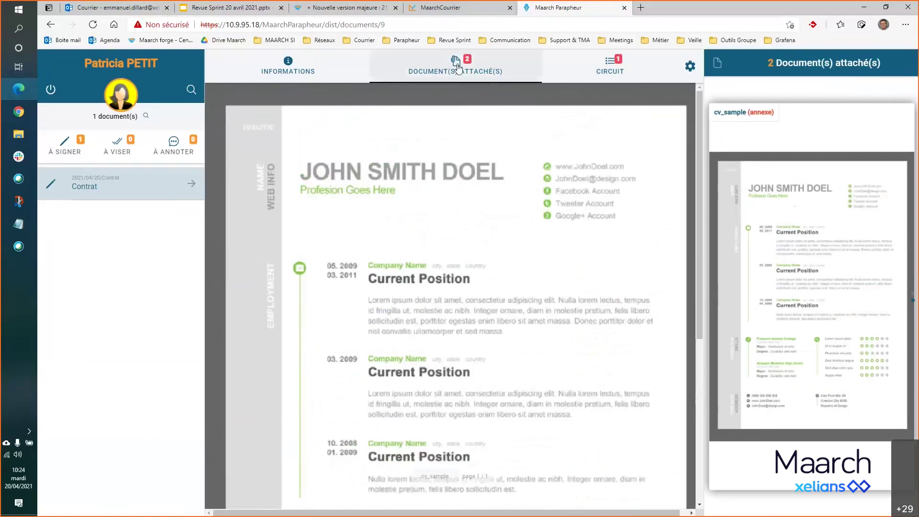
- Return to the Contrat and jump to its page 3
left_click(459, 67)
scroll(761, 144, "up", 2)
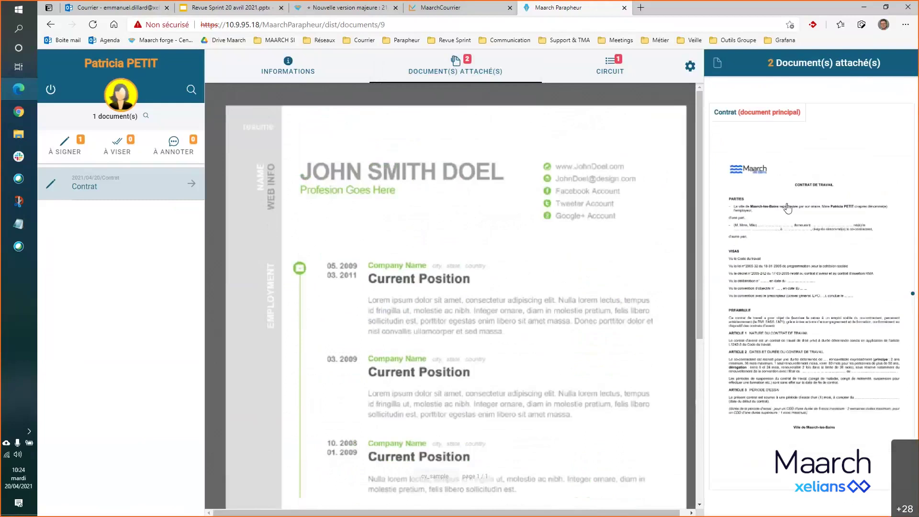
left_click(788, 207)
scroll(641, 270, "down", 6)
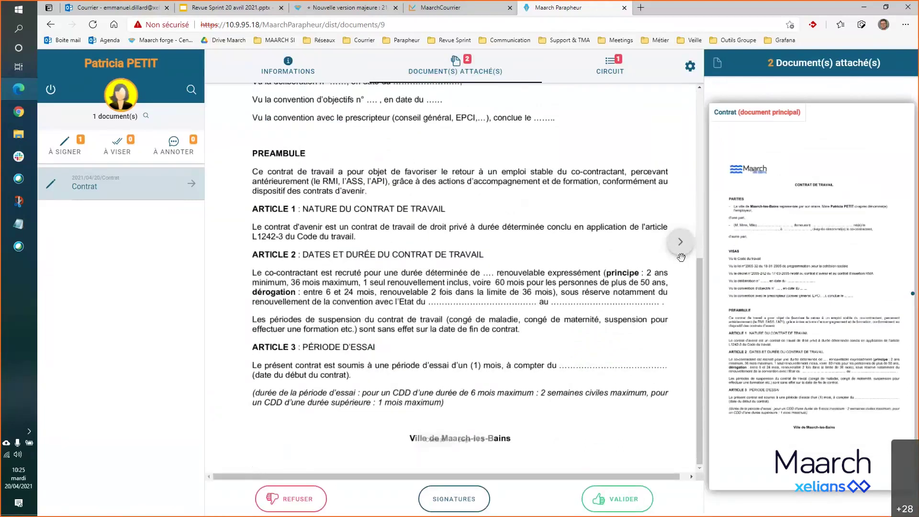
left_click(475, 440)
left_click(538, 419)
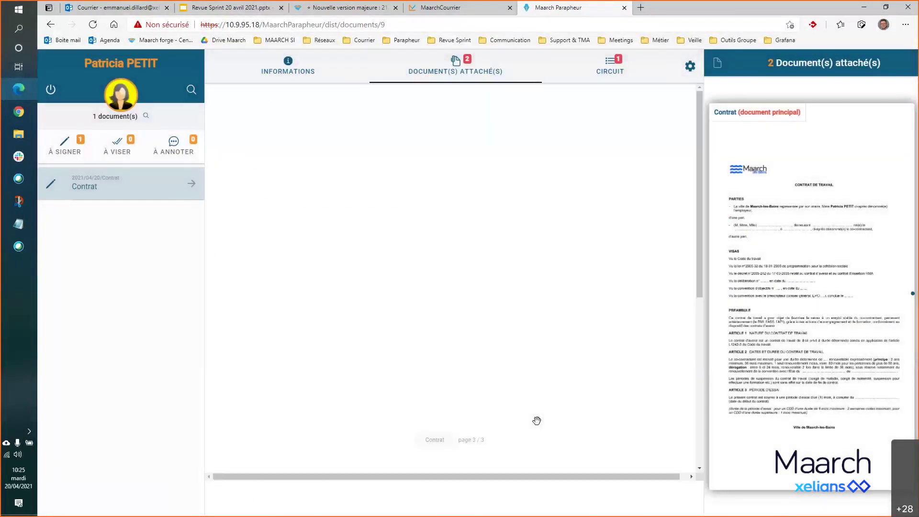
scroll(537, 420, "down", 5)
- Place the seal stamp under 'Signature du maire', shrink it and shift it slightly right
left_click(476, 499)
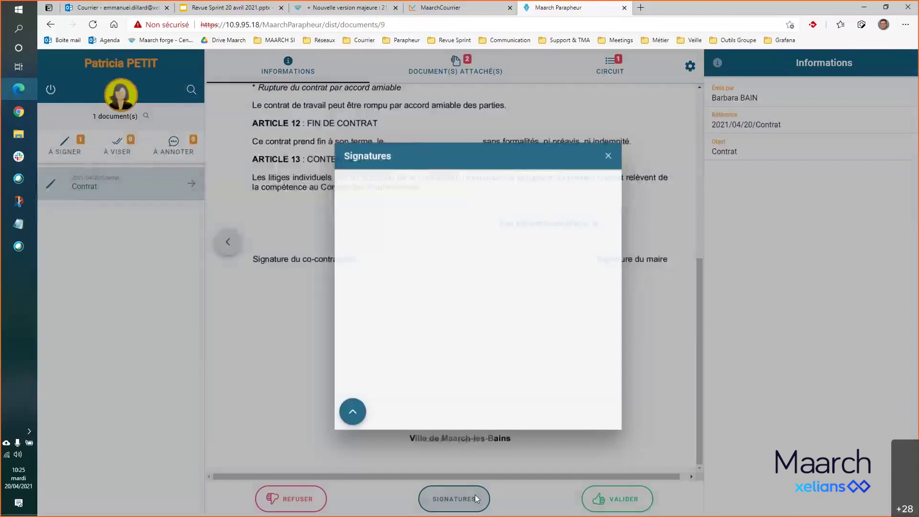
left_click(397, 294)
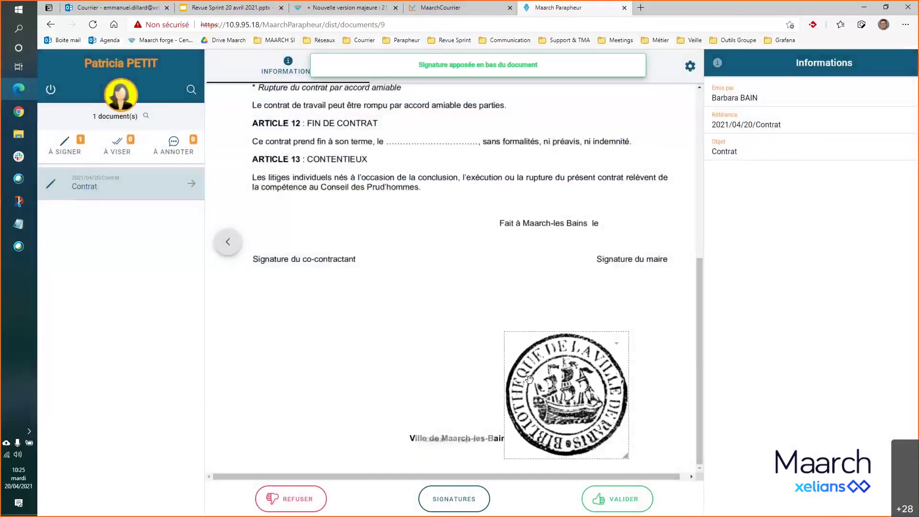
mouse_move(549, 370)
left_mouse_down()
mouse_move(533, 314)
mouse_move(526, 321)
left_mouse_up()
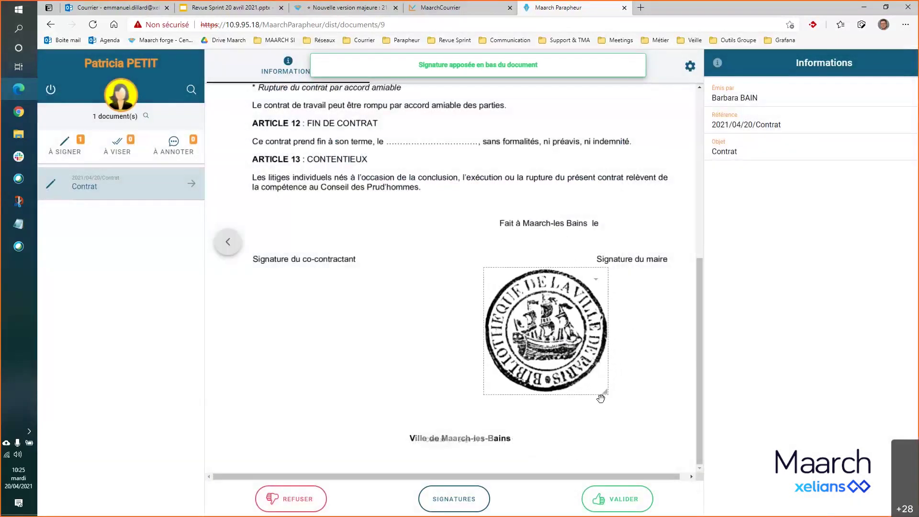
mouse_move(605, 392)
left_mouse_down()
mouse_move(552, 337)
mouse_move(617, 328)
left_mouse_up()
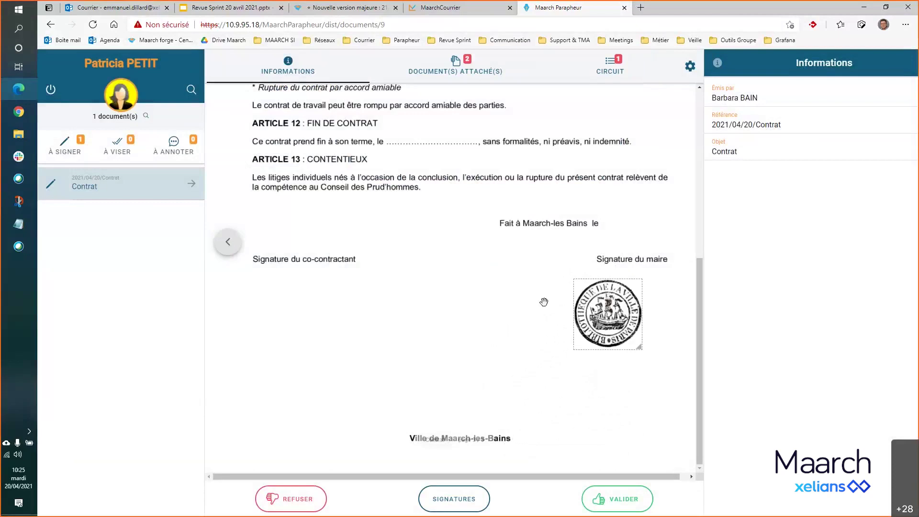
mouse_move(610, 314)
left_mouse_down()
mouse_move(642, 315)
mouse_move(625, 315)
left_mouse_up()
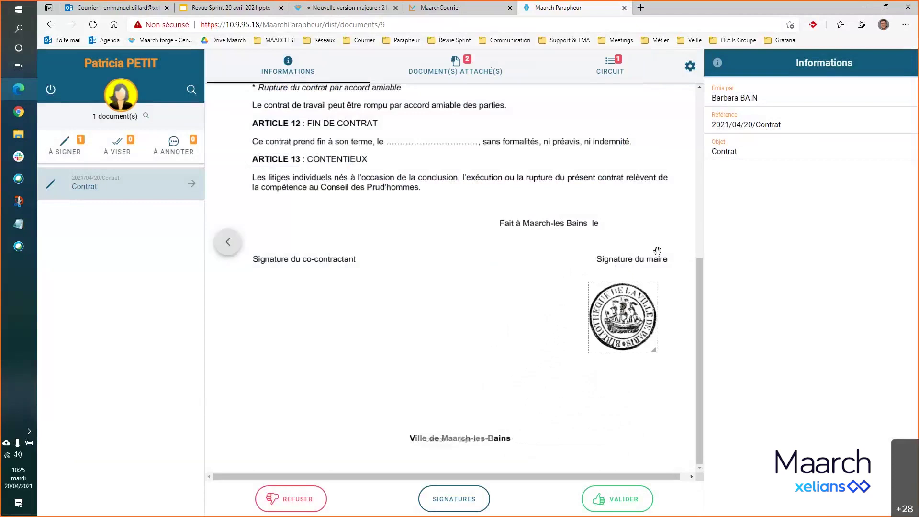
scroll(676, 223, "up", 1)
scroll(676, 223, "up", 8)
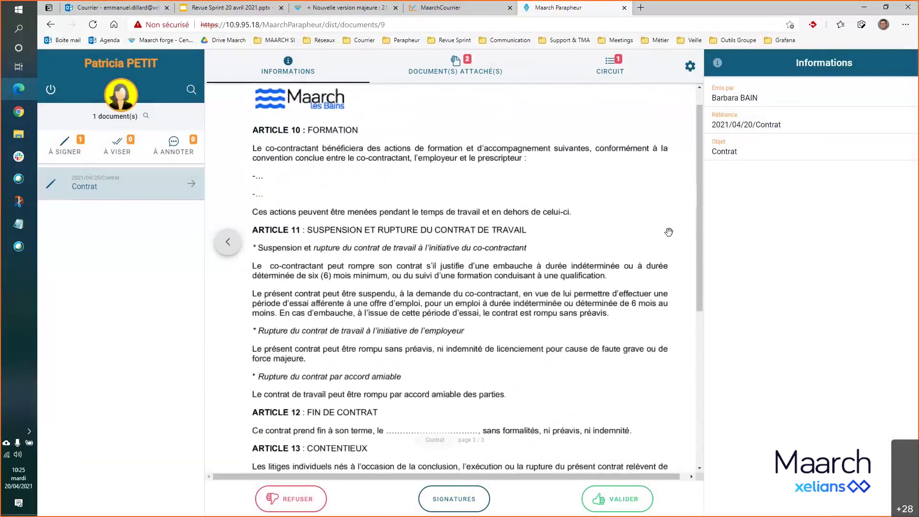
scroll(670, 230, "down", 9)
scroll(668, 234, "up", 4)
scroll(668, 234, "up", 5)
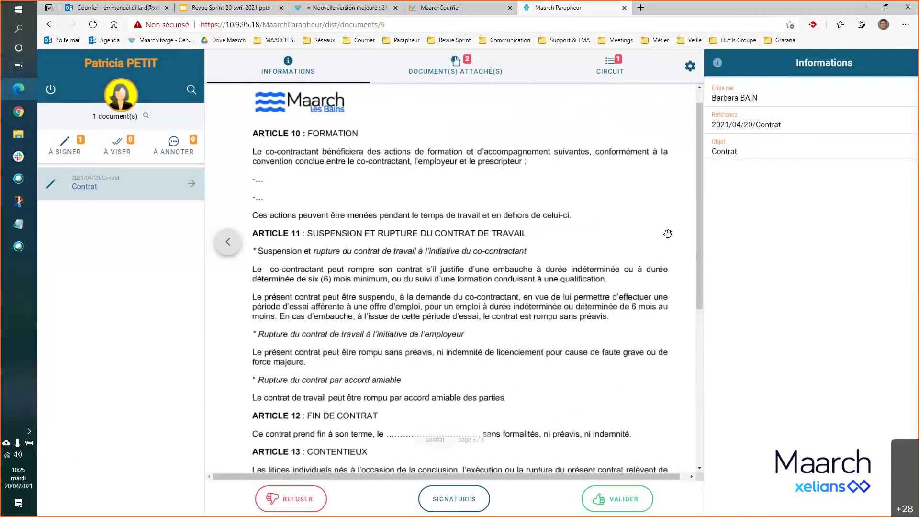
scroll(668, 233, "down", 8)
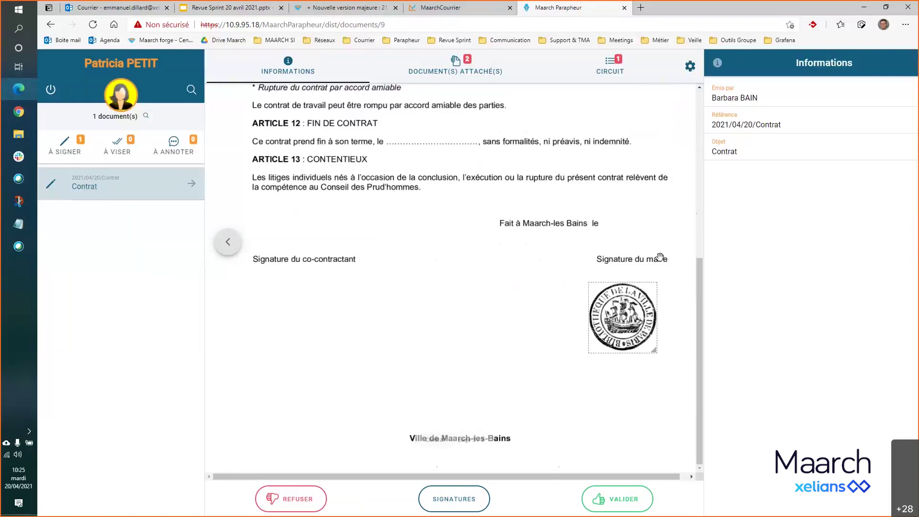
scroll(598, 277, "up", 4)
scroll(594, 273, "down", 4)
- Validate the Contrat and sign it with the POUR TEST certificate
left_click(617, 502)
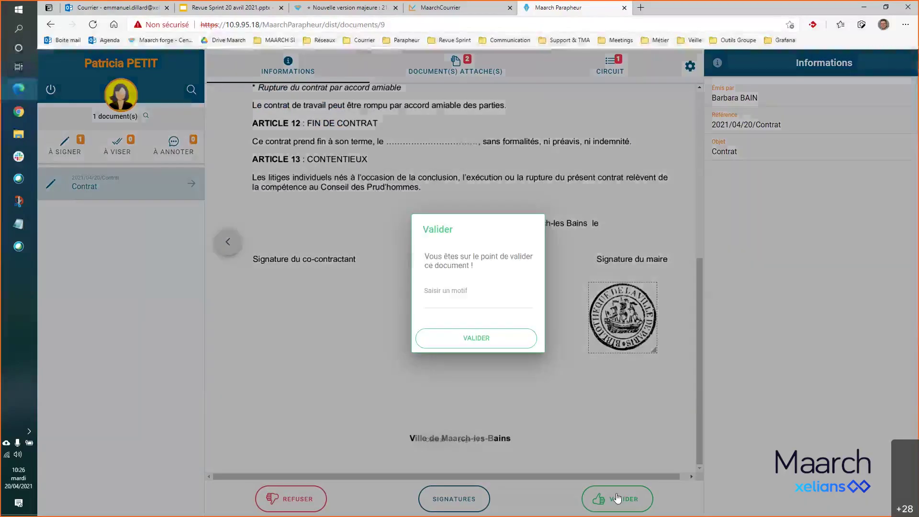
left_click(500, 343)
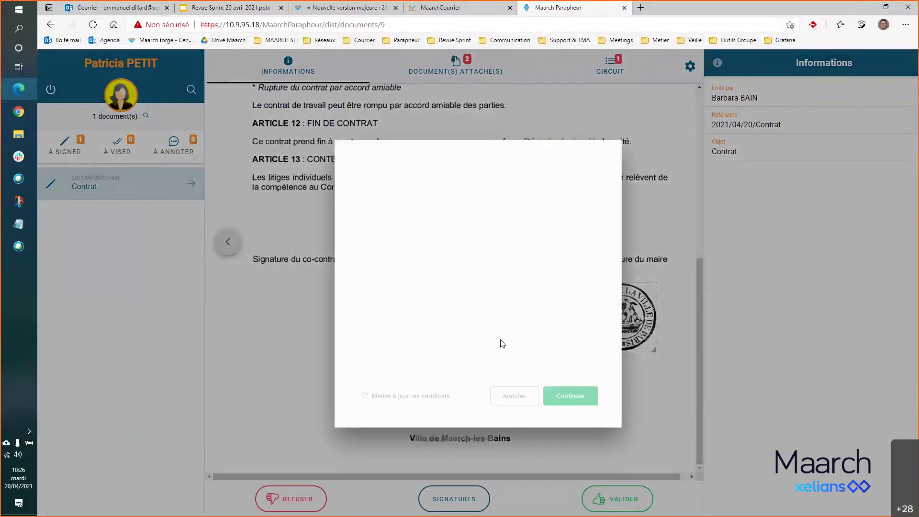
left_click(436, 221)
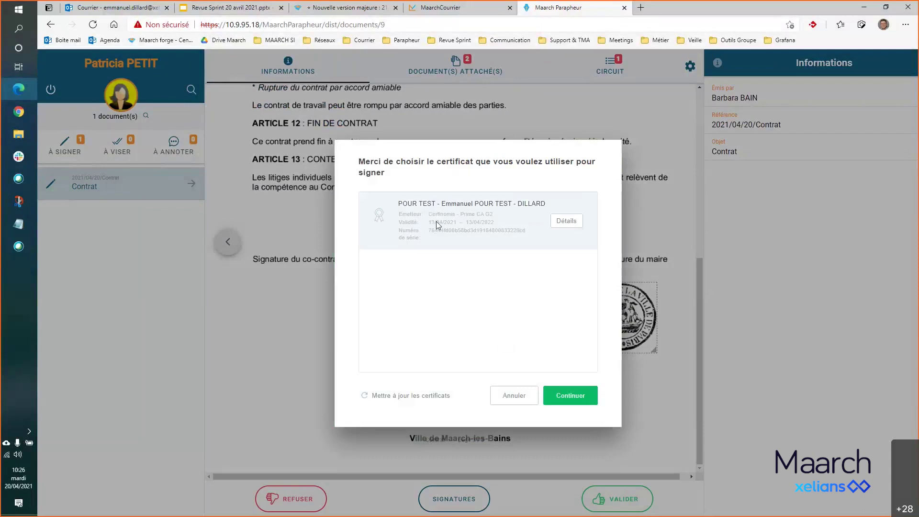
left_click(575, 397)
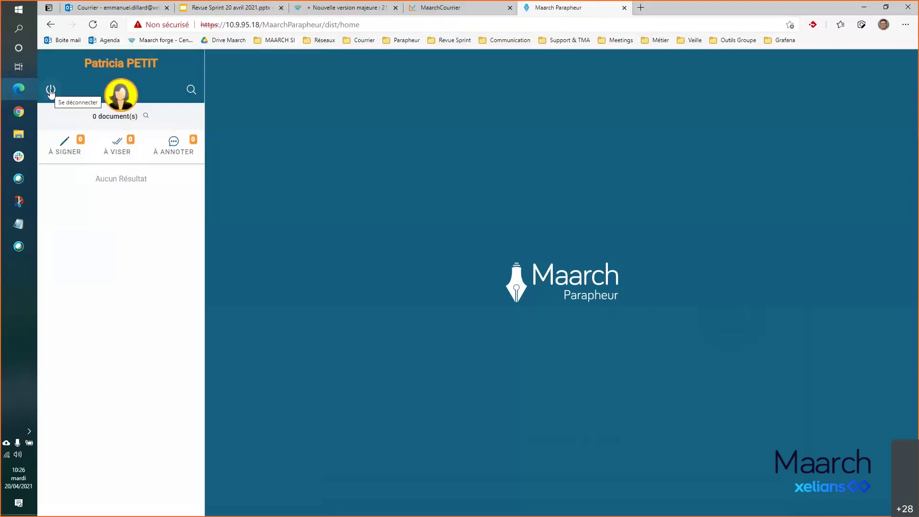
- Log out of the mayor's account and start entering another user's login identifier
left_click(51, 90)
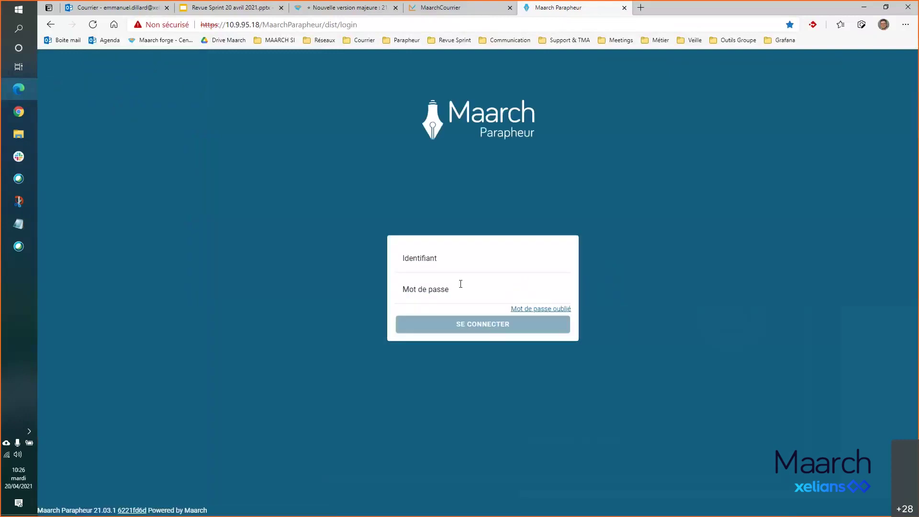
left_click(466, 268)
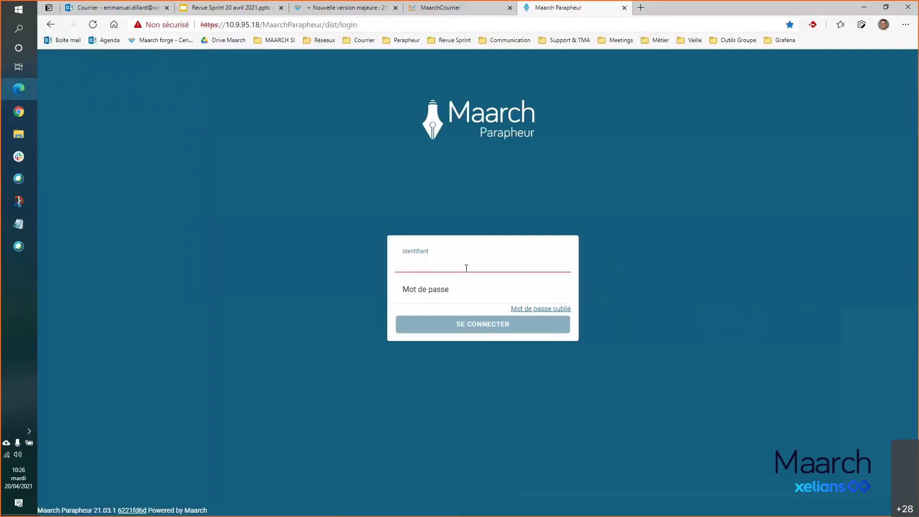
type("bar")
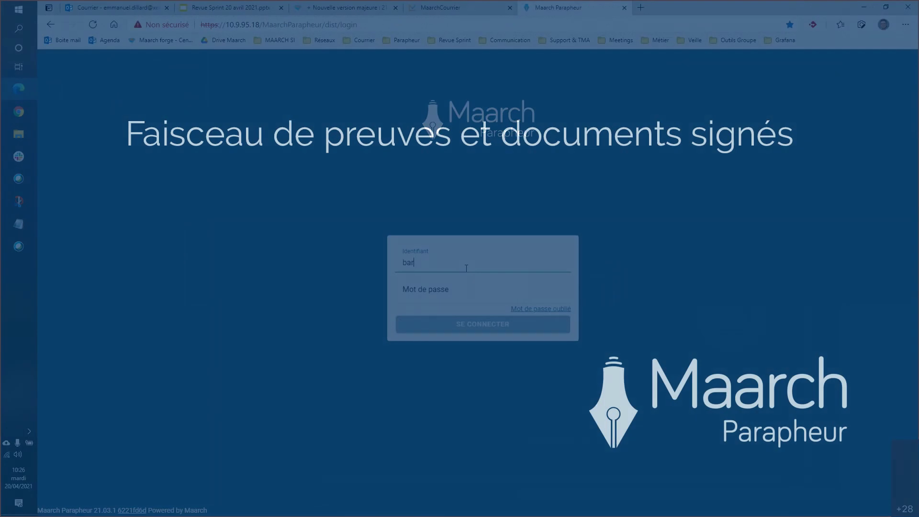
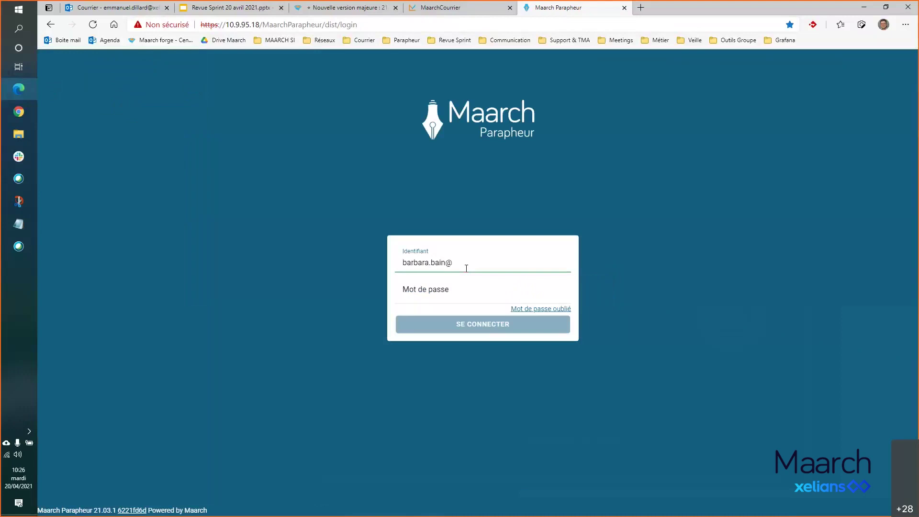
- Sign in as the sender using their e-mail identifier and account password
left_click(520, 298)
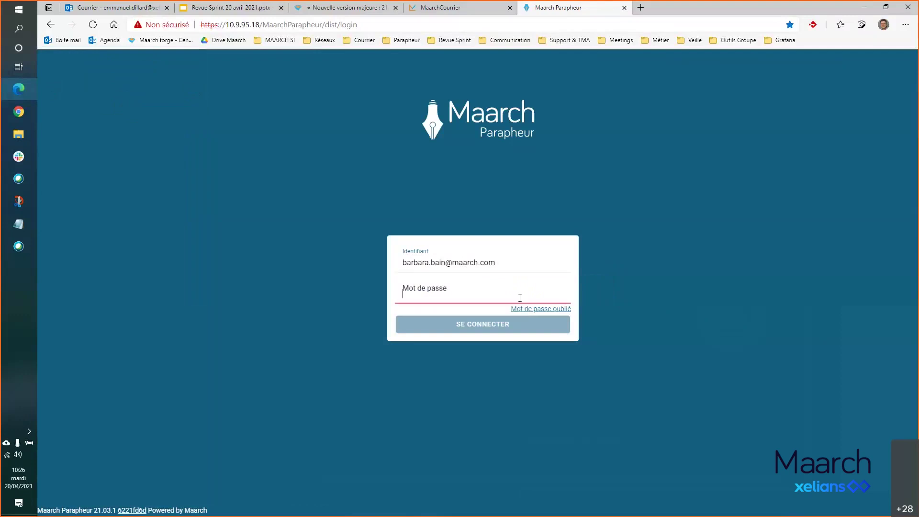
type("maarch")
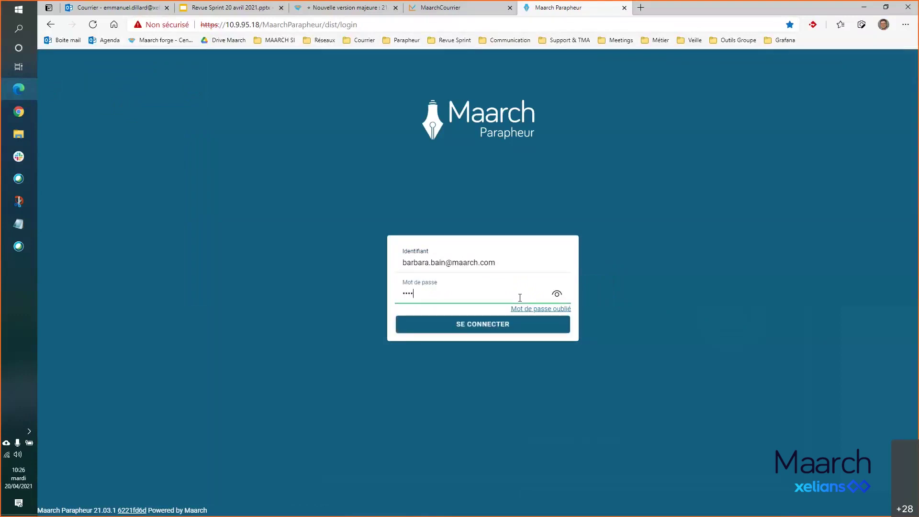
left_click(516, 323)
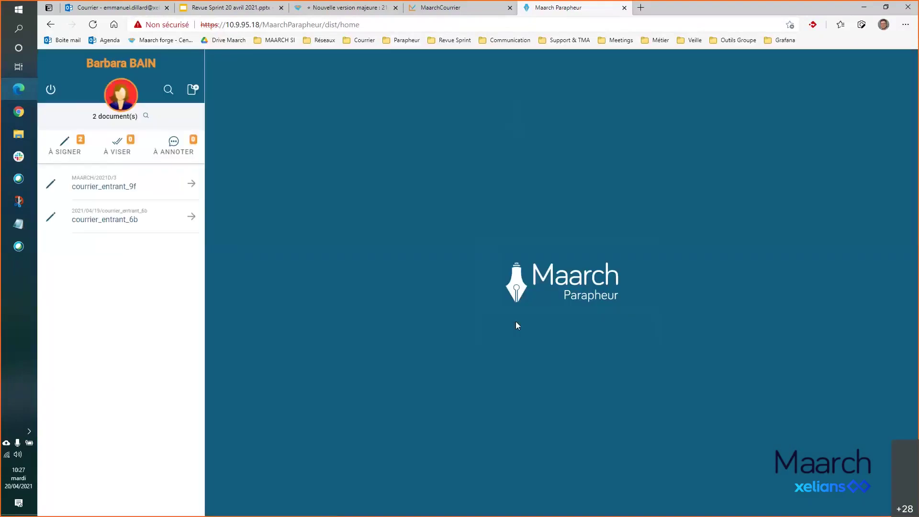
- Search for Terminé documents and reveal the options of the first Contrat result
left_click(168, 90)
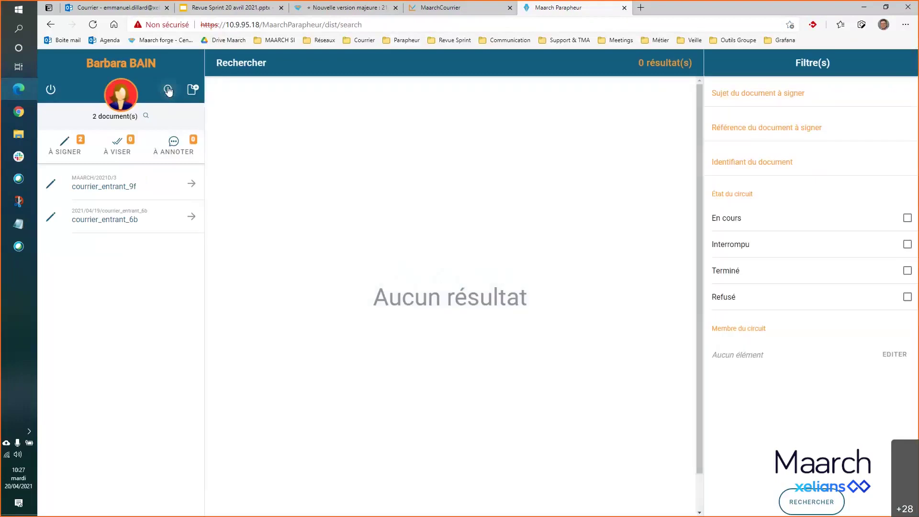
left_click(908, 271)
left_click(759, 94)
left_click(768, 169)
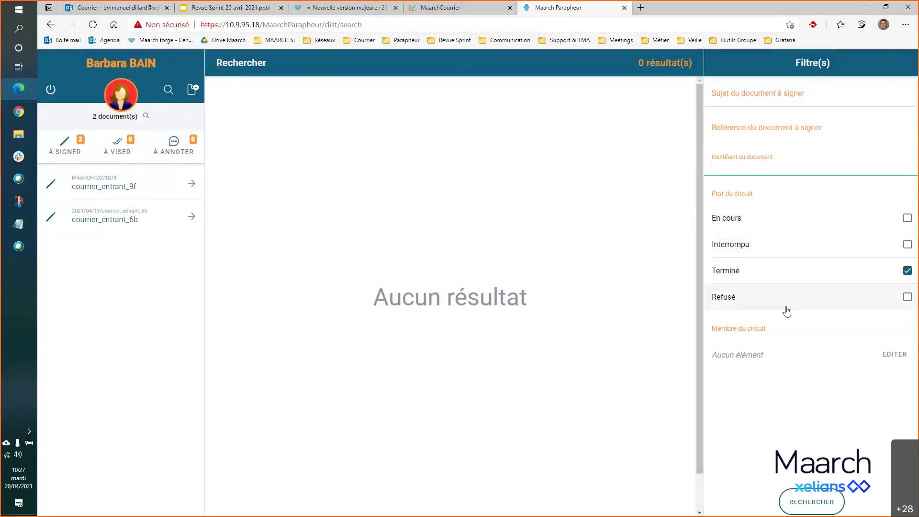
left_click(833, 503)
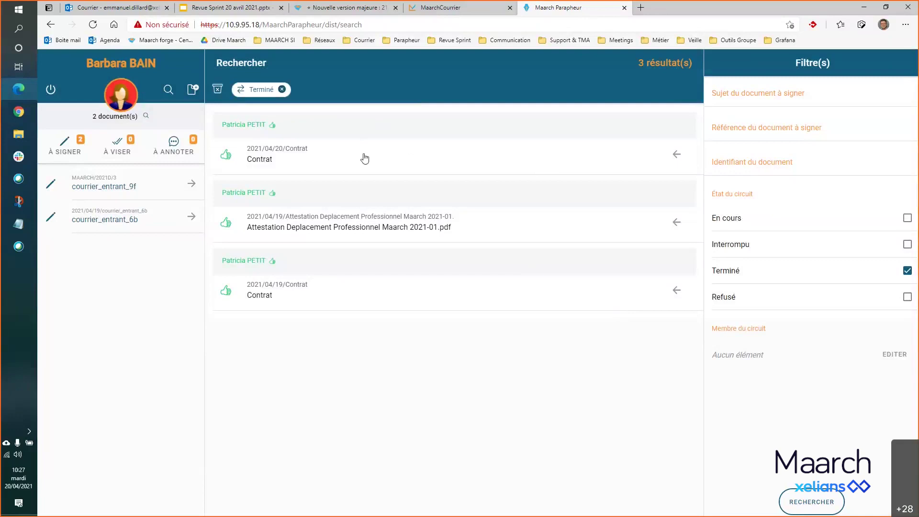
left_click(675, 154)
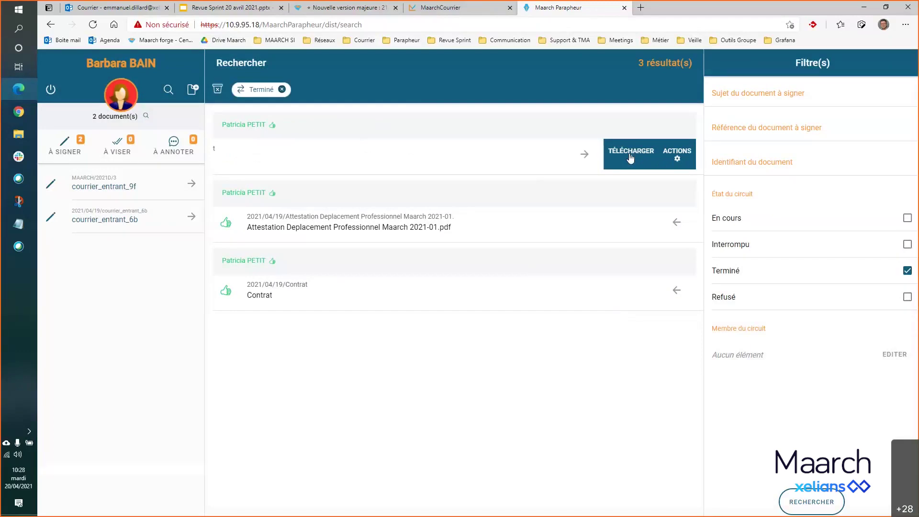
- Download the Contrat as Dossier complet (proof_9_20-04-2021.zip) and open the archive
left_click(630, 157)
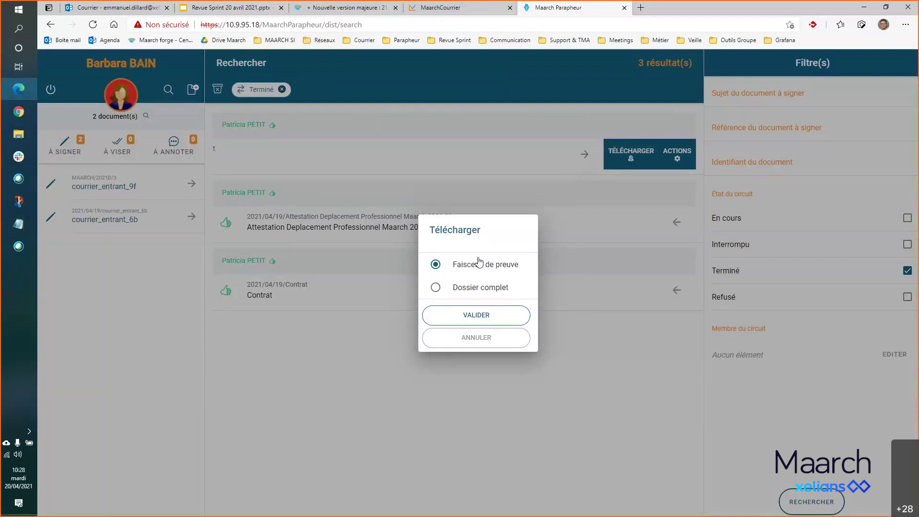
left_click(435, 289)
left_click(435, 265)
left_click(435, 288)
left_click(498, 317)
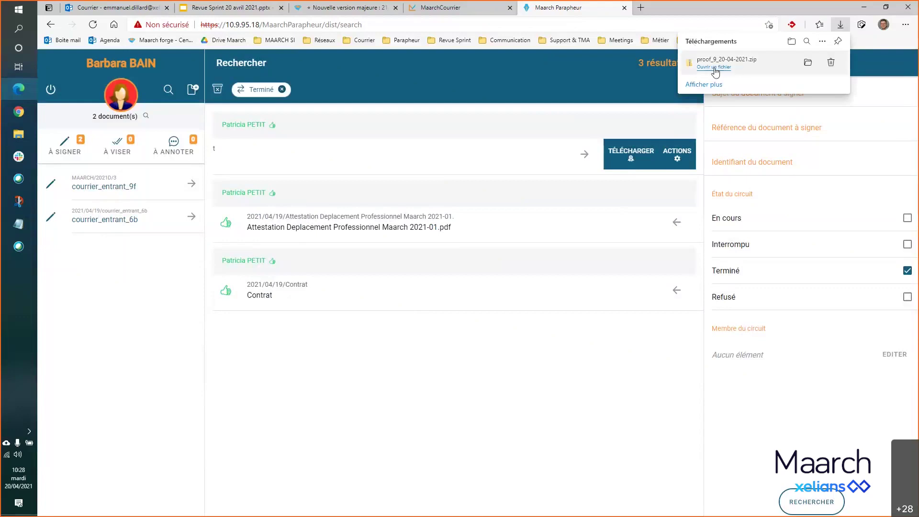
left_click(714, 68)
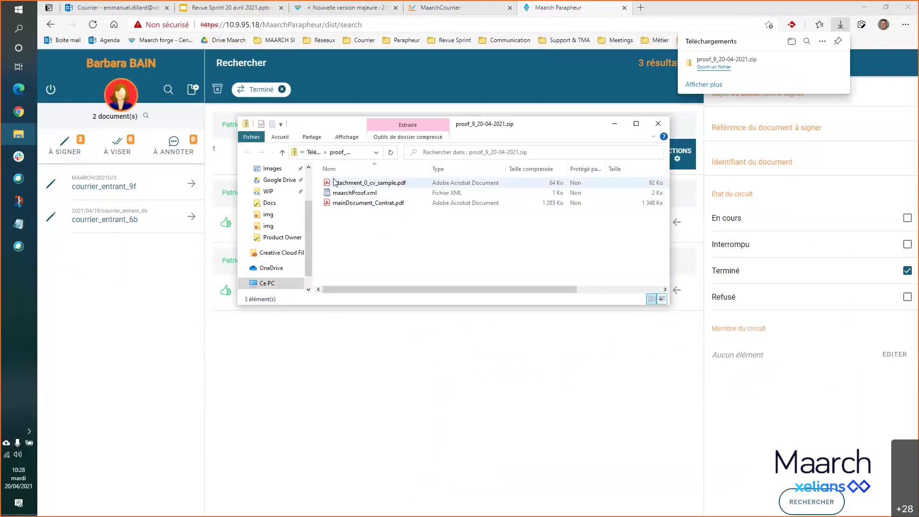
- Open maarchProof.xml from the proof archive and read through the proof log
left_click(351, 184)
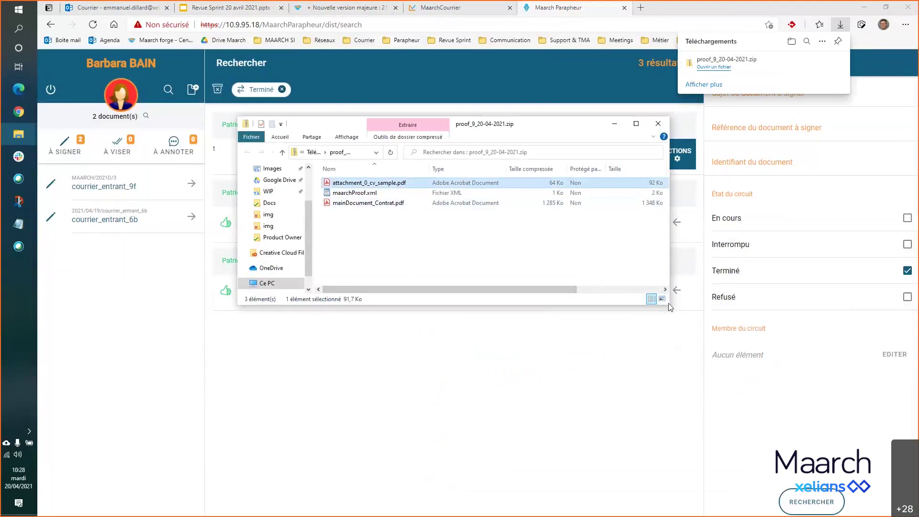
left_click(375, 193)
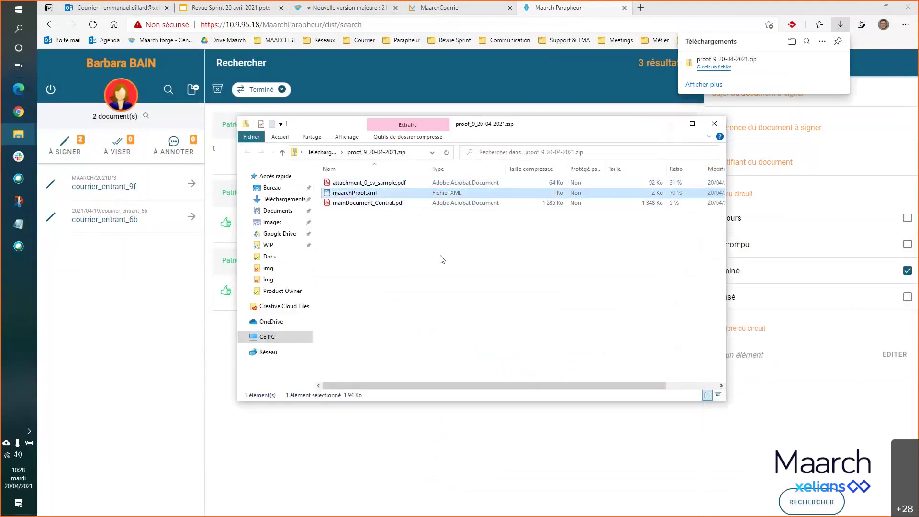
double_click(328, 194)
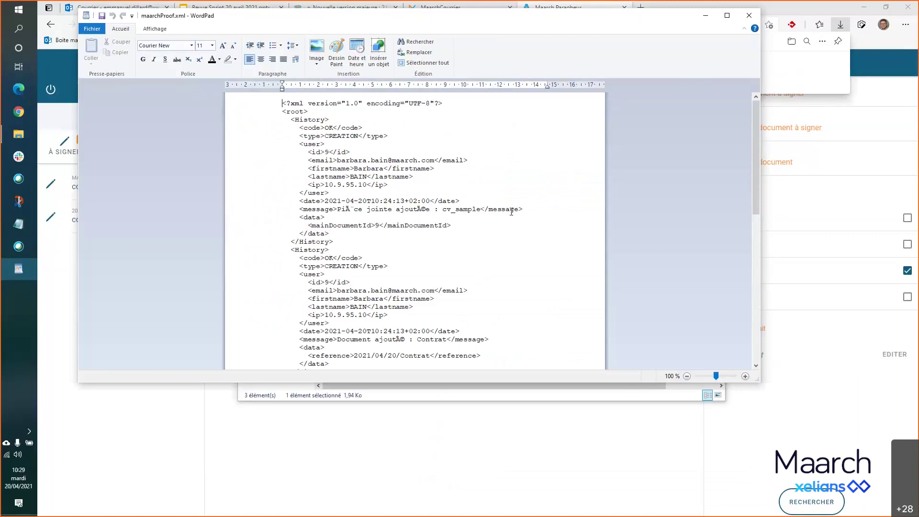
scroll(511, 212, "down", 7)
scroll(508, 214, "down", 5)
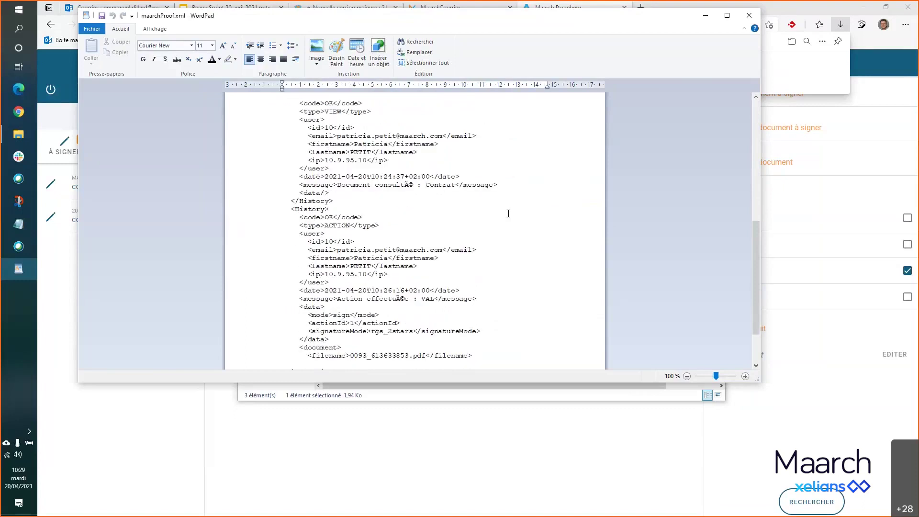
scroll(508, 214, "down", 3)
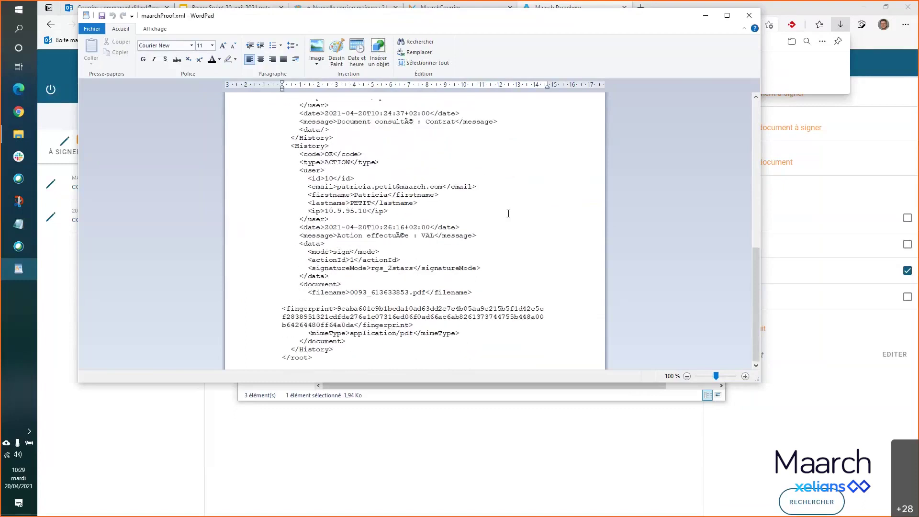
scroll(508, 214, "up", 4)
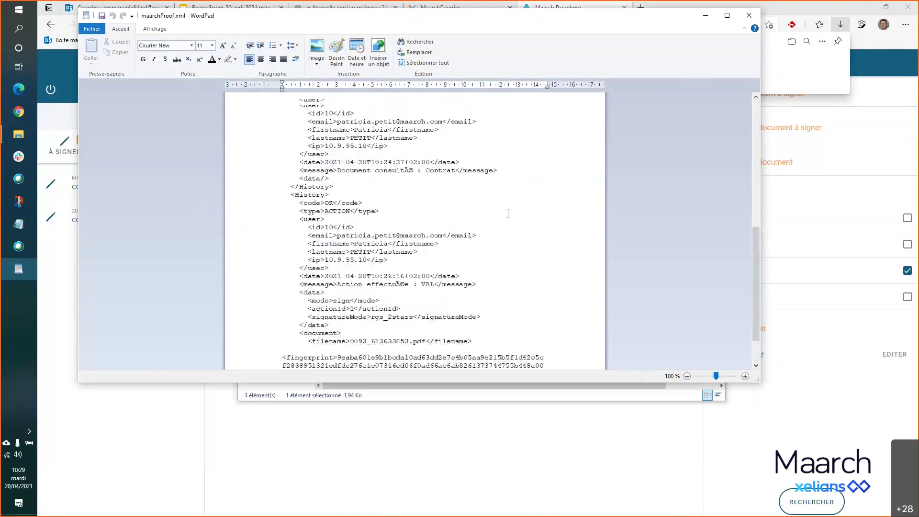
scroll(509, 214, "up", 2)
- Close the XML file and open mainDocument_Contrat.pdf from the archive
left_click(749, 15)
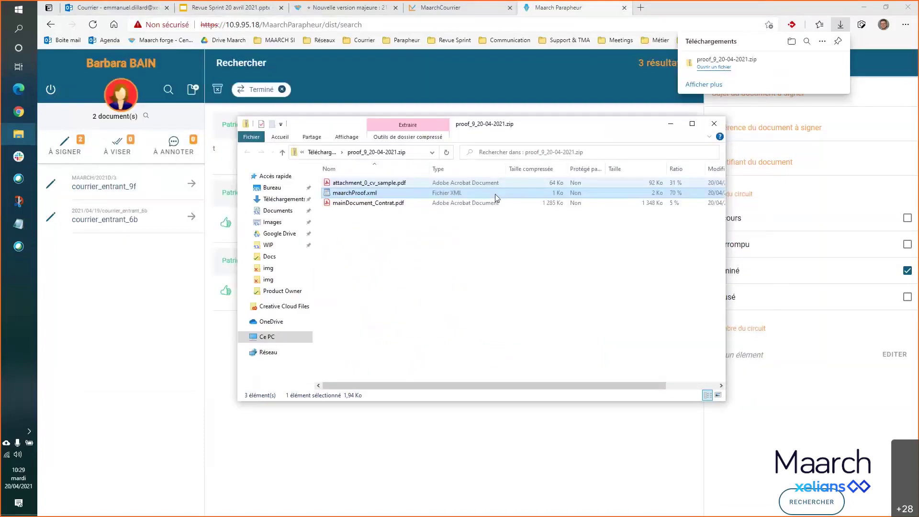
left_click(396, 206)
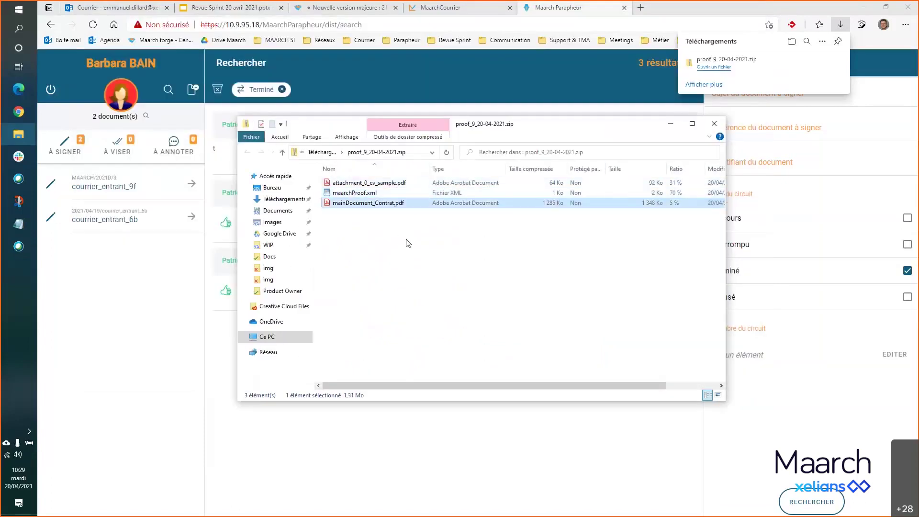
double_click(365, 203)
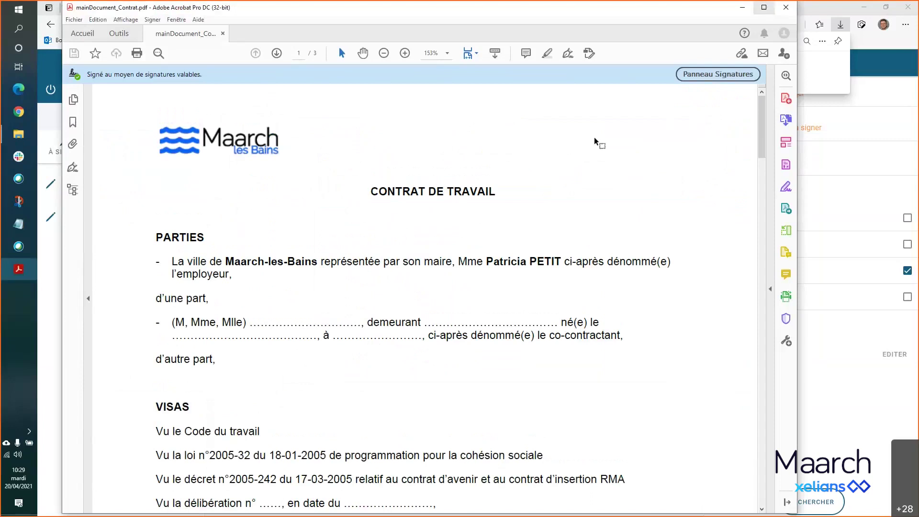
- Inspect the Rév. 1 signature's validity, signature and certificate details, then scroll to page 3
left_click(689, 76)
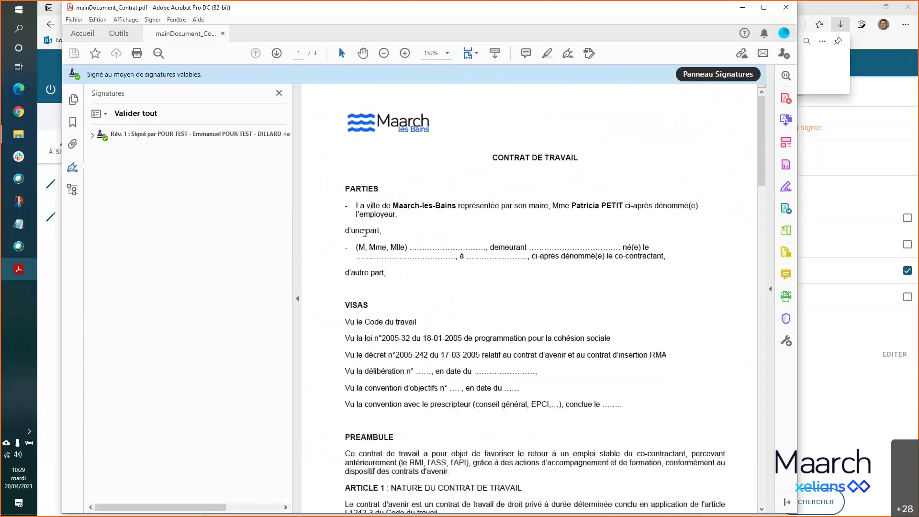
left_click(92, 136)
left_click(107, 225)
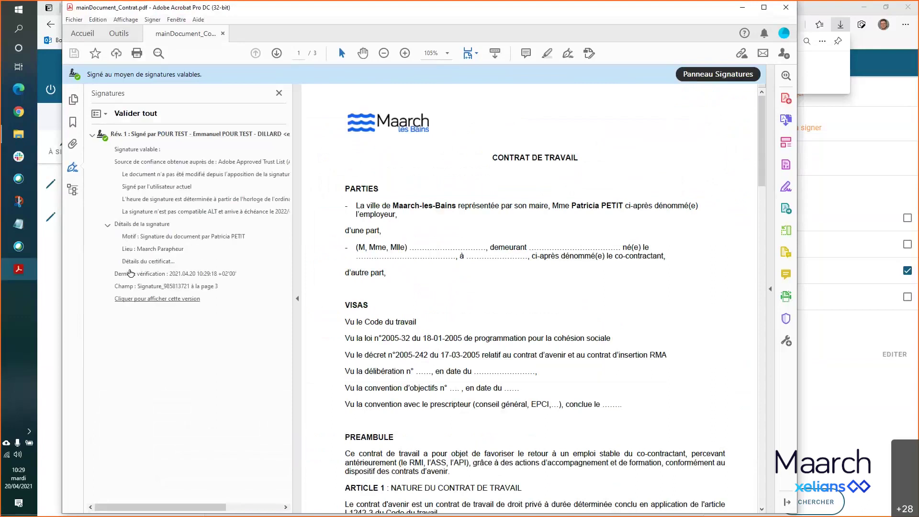
left_click(143, 261)
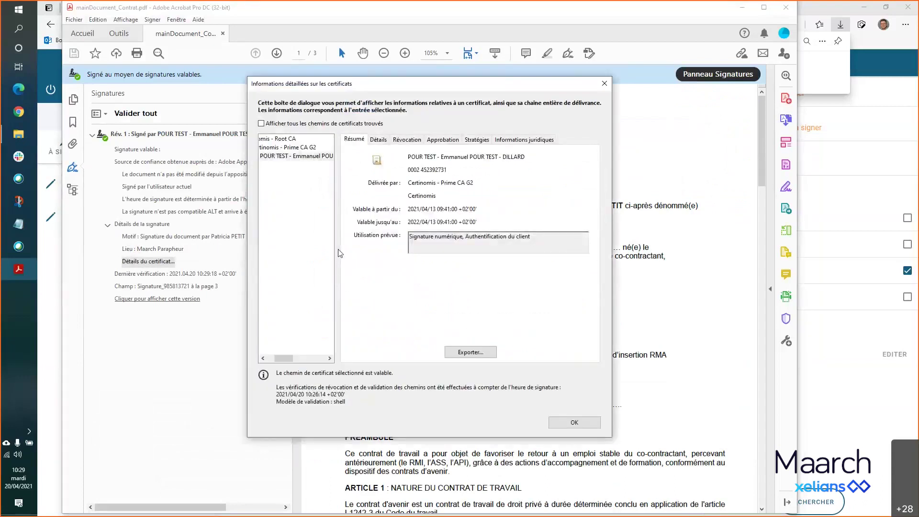
left_click_drag(452, 90, 290, 111)
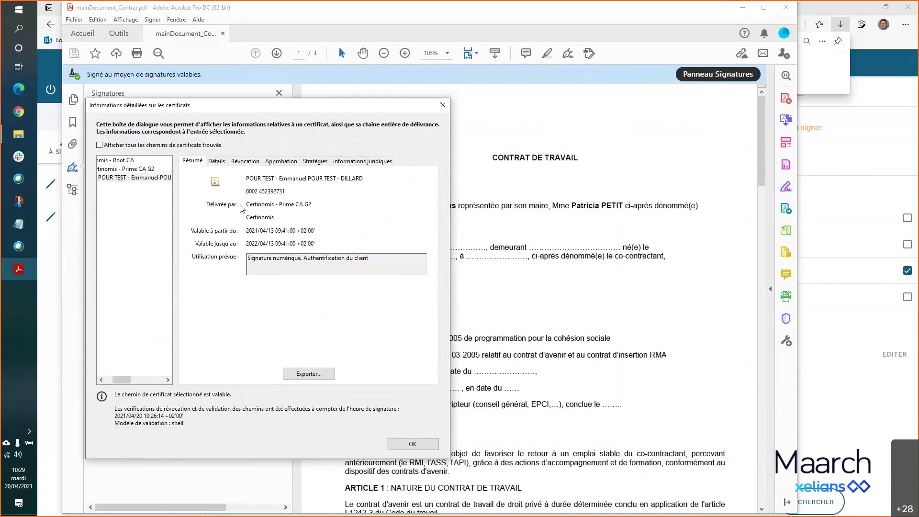
left_click(443, 105)
left_click_drag(762, 170, 770, 491)
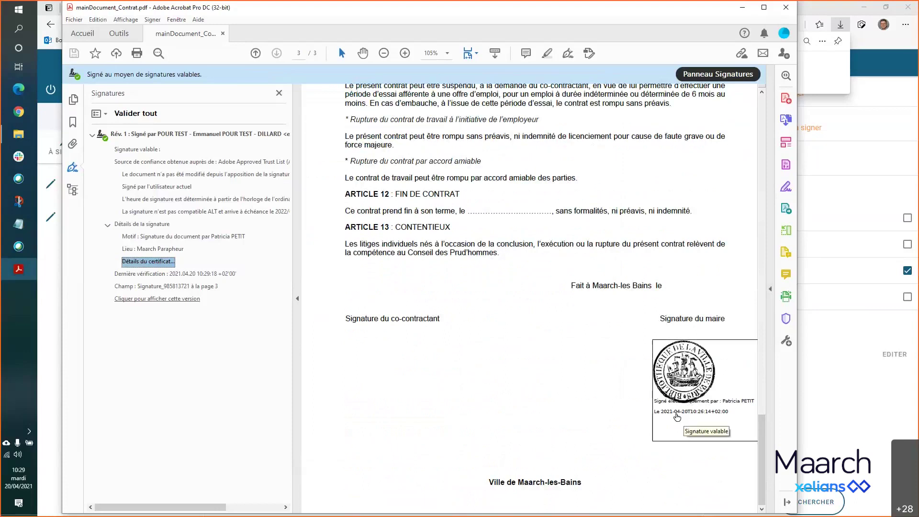
- Review the mayor's signature status, properties and signer certificate, then close both dialogs
left_click(686, 419)
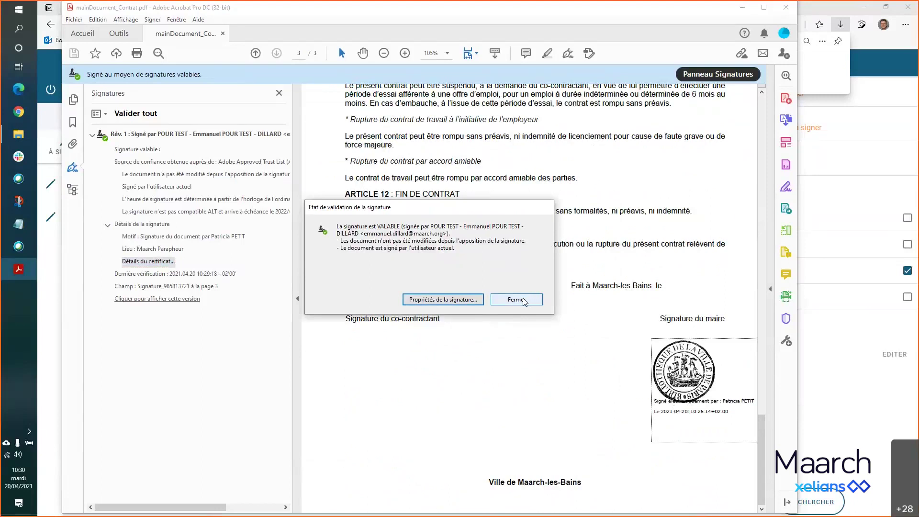
left_click(460, 301)
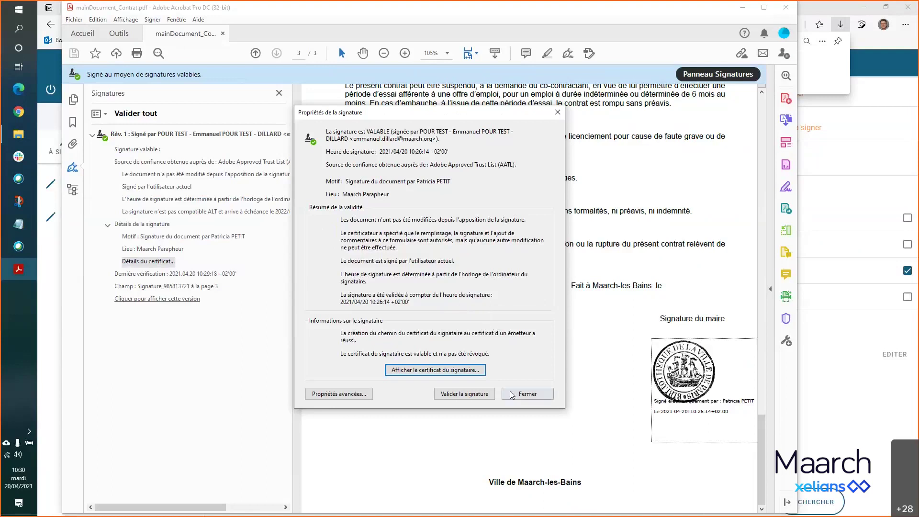
left_click(474, 372)
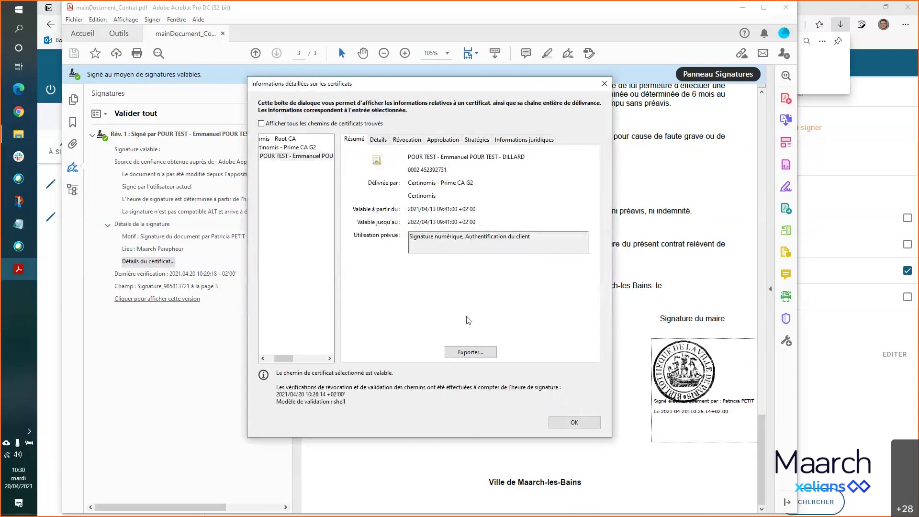
left_click(564, 422)
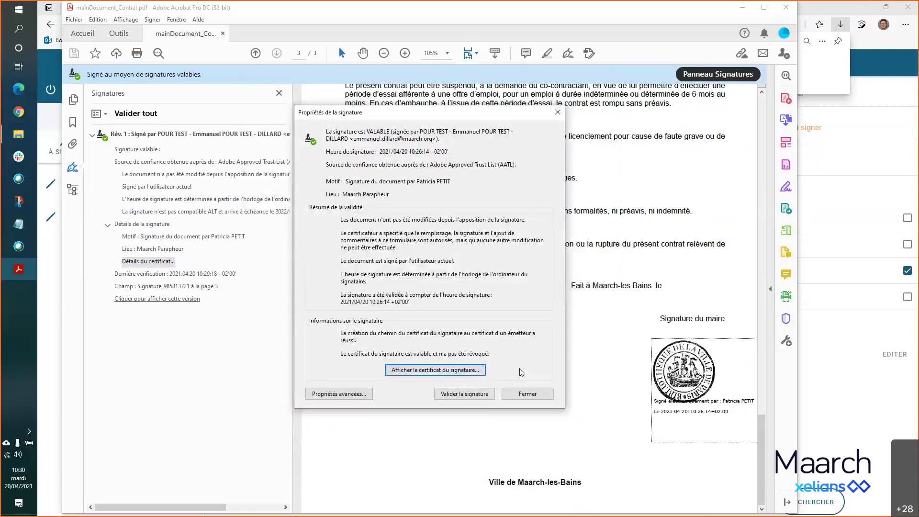
left_click(527, 393)
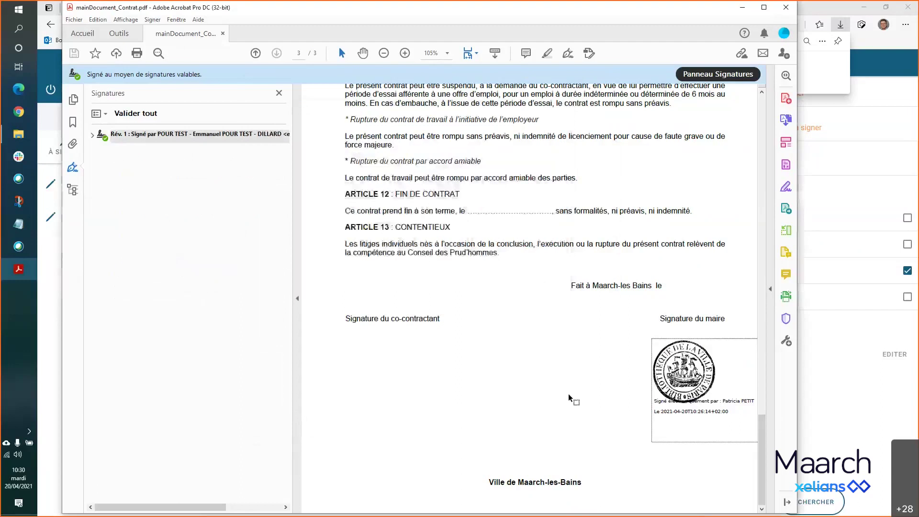
scroll(569, 398, "up", 3)
scroll(568, 396, "down", 3)
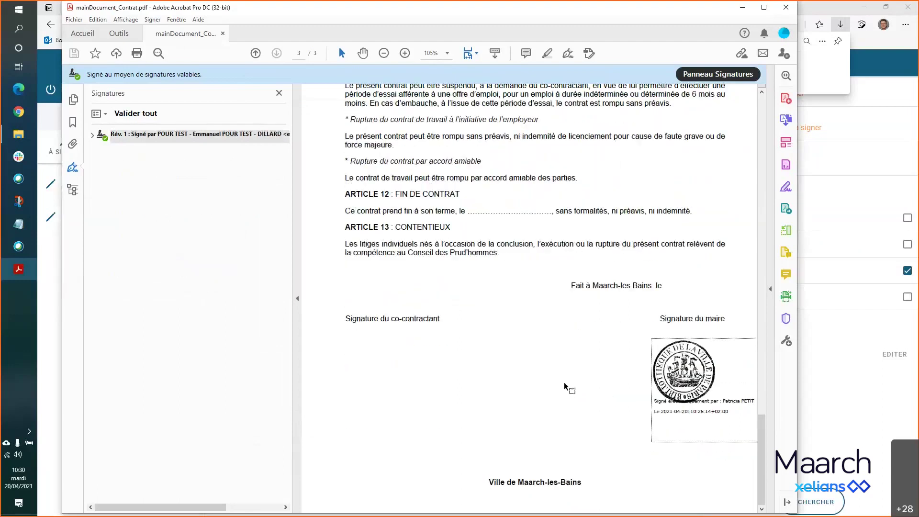
scroll(564, 387, "up", 10)
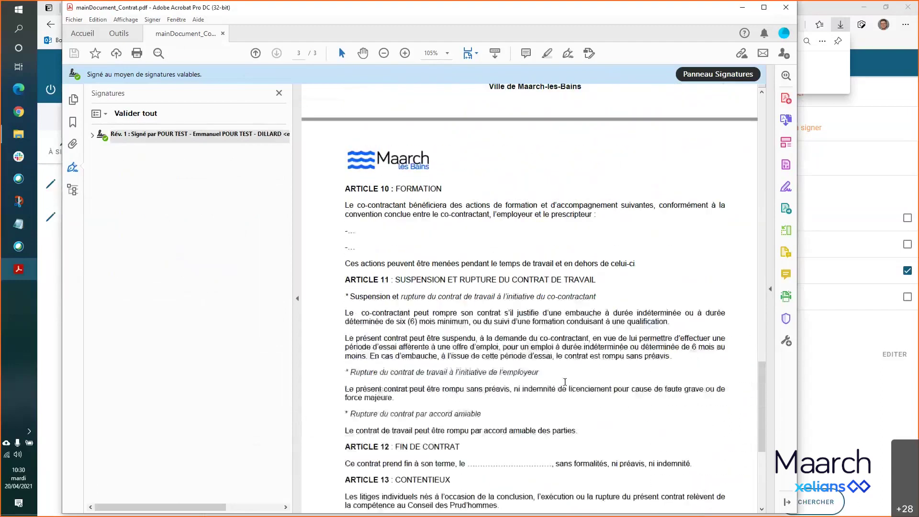
scroll(565, 381, "up", 10)
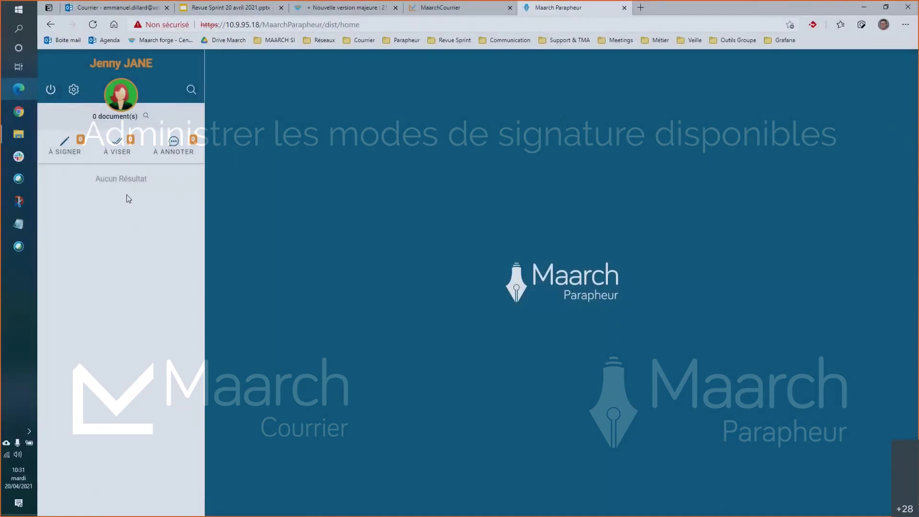
- Open the Utilisateurs list in administration and display the mayor's user record
left_click(74, 90)
left_click(102, 148)
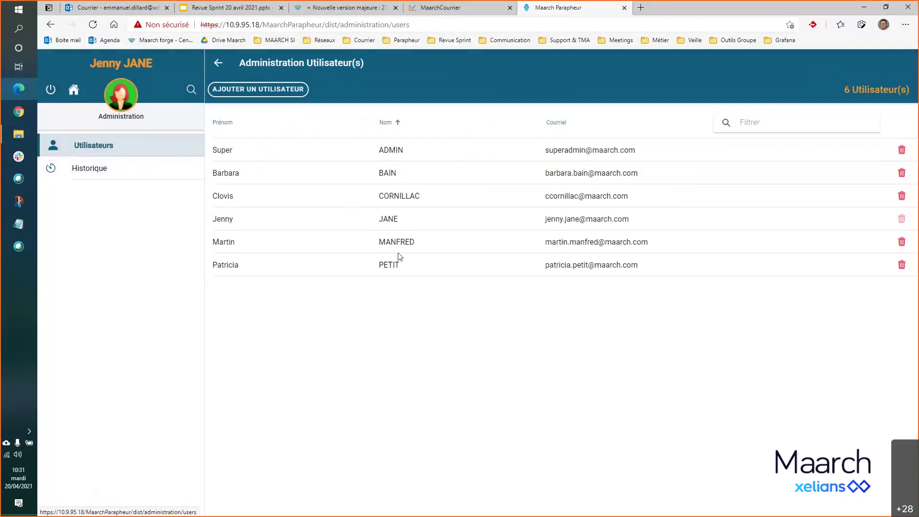
left_click(396, 265)
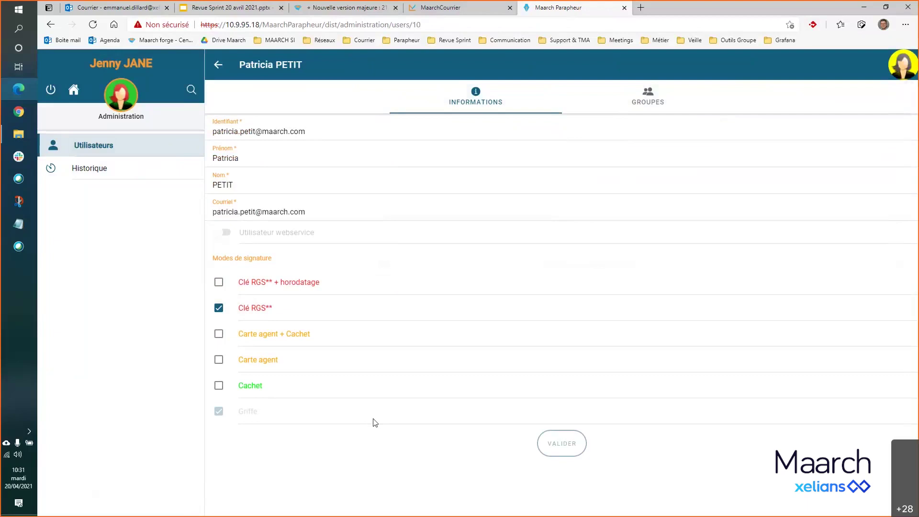
- Replace the mayor's Clé RGS** signature mode with Carte agent, keeping Griffe
left_click(219, 360)
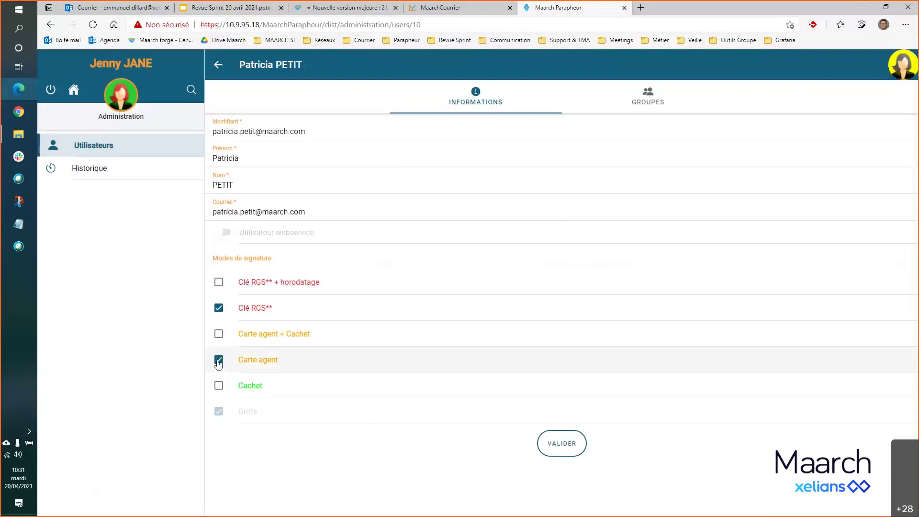
left_click(218, 361)
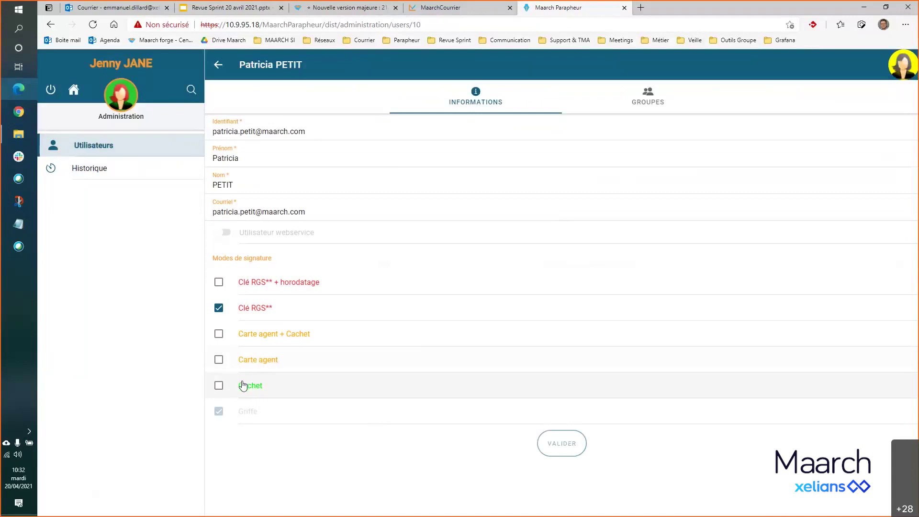
left_click(219, 385)
left_click(218, 387)
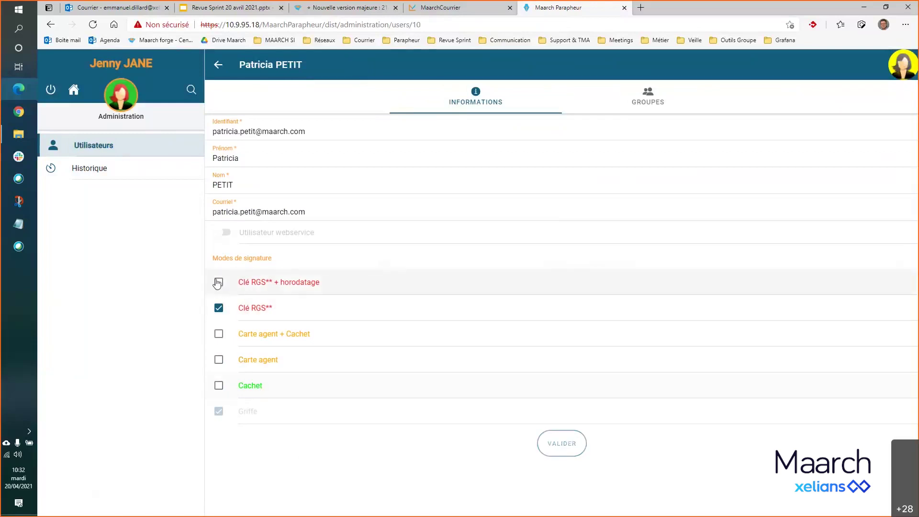
left_click(218, 310)
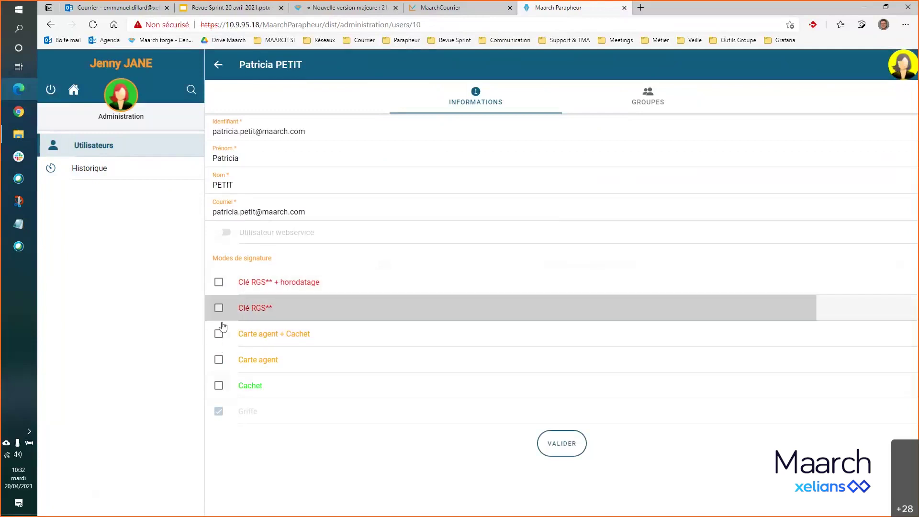
left_click(219, 361)
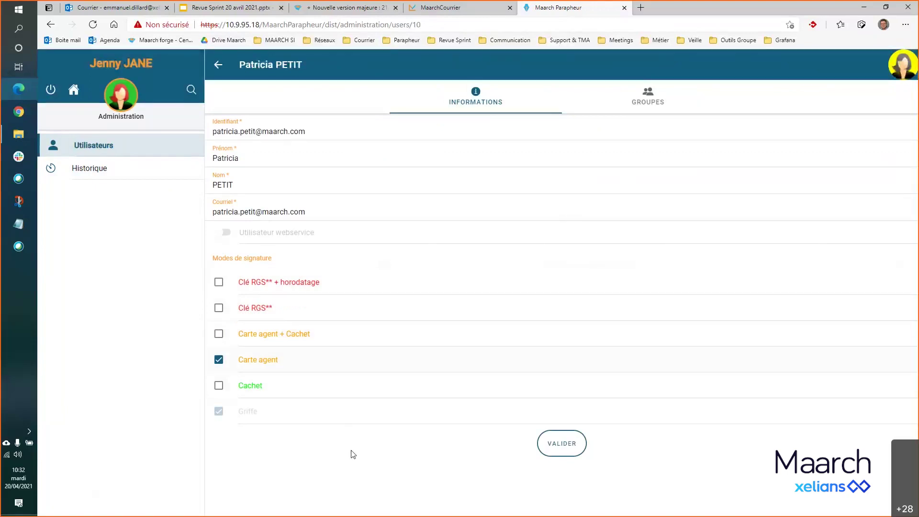